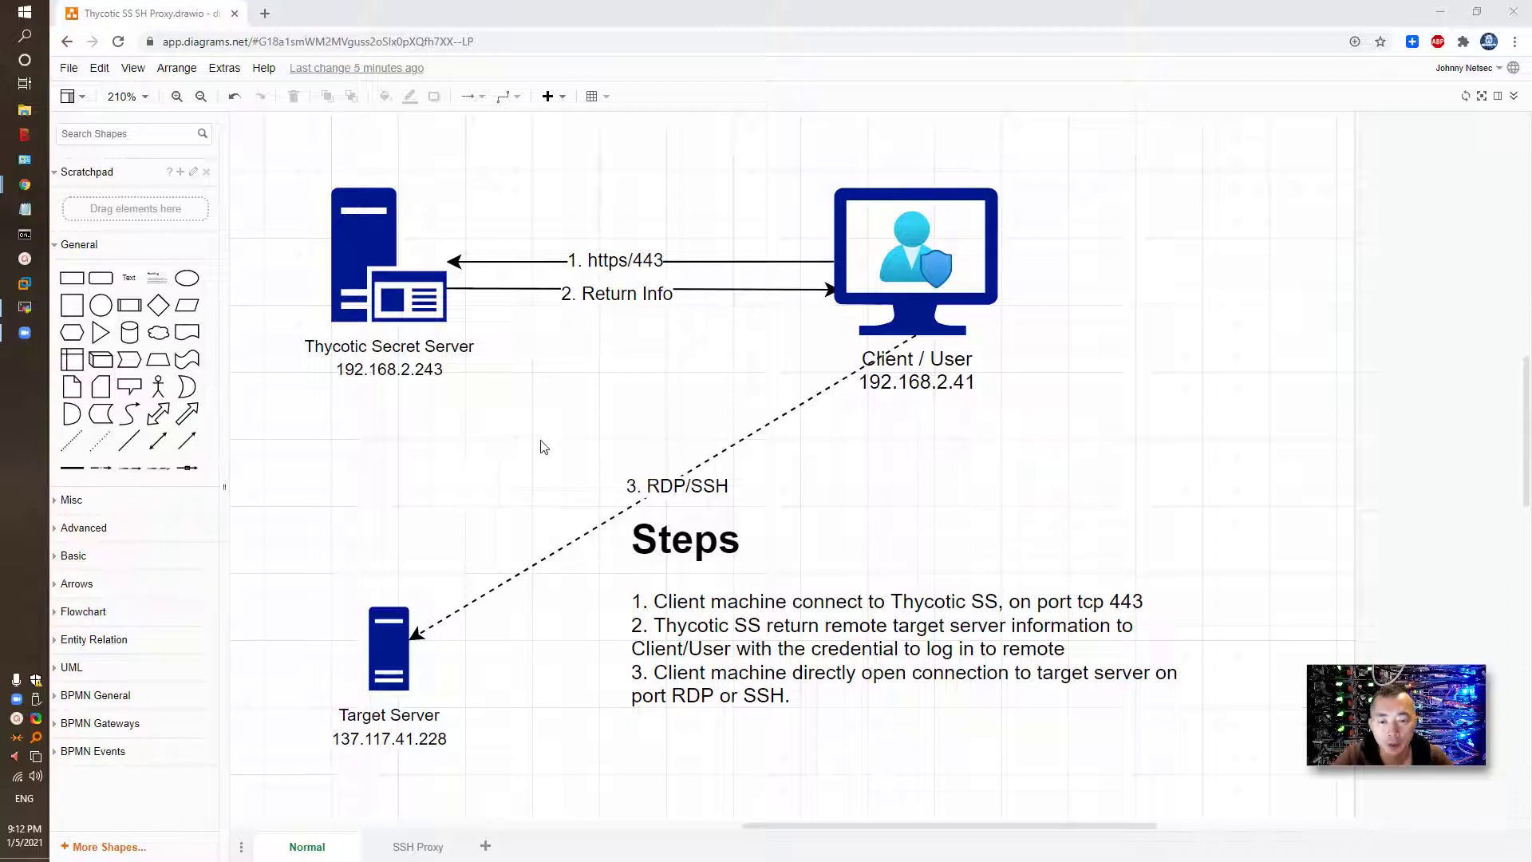
- Compare the SSH Proxy and Normal diagram pages showing how client traffic reaches the target server
left_click(410, 846)
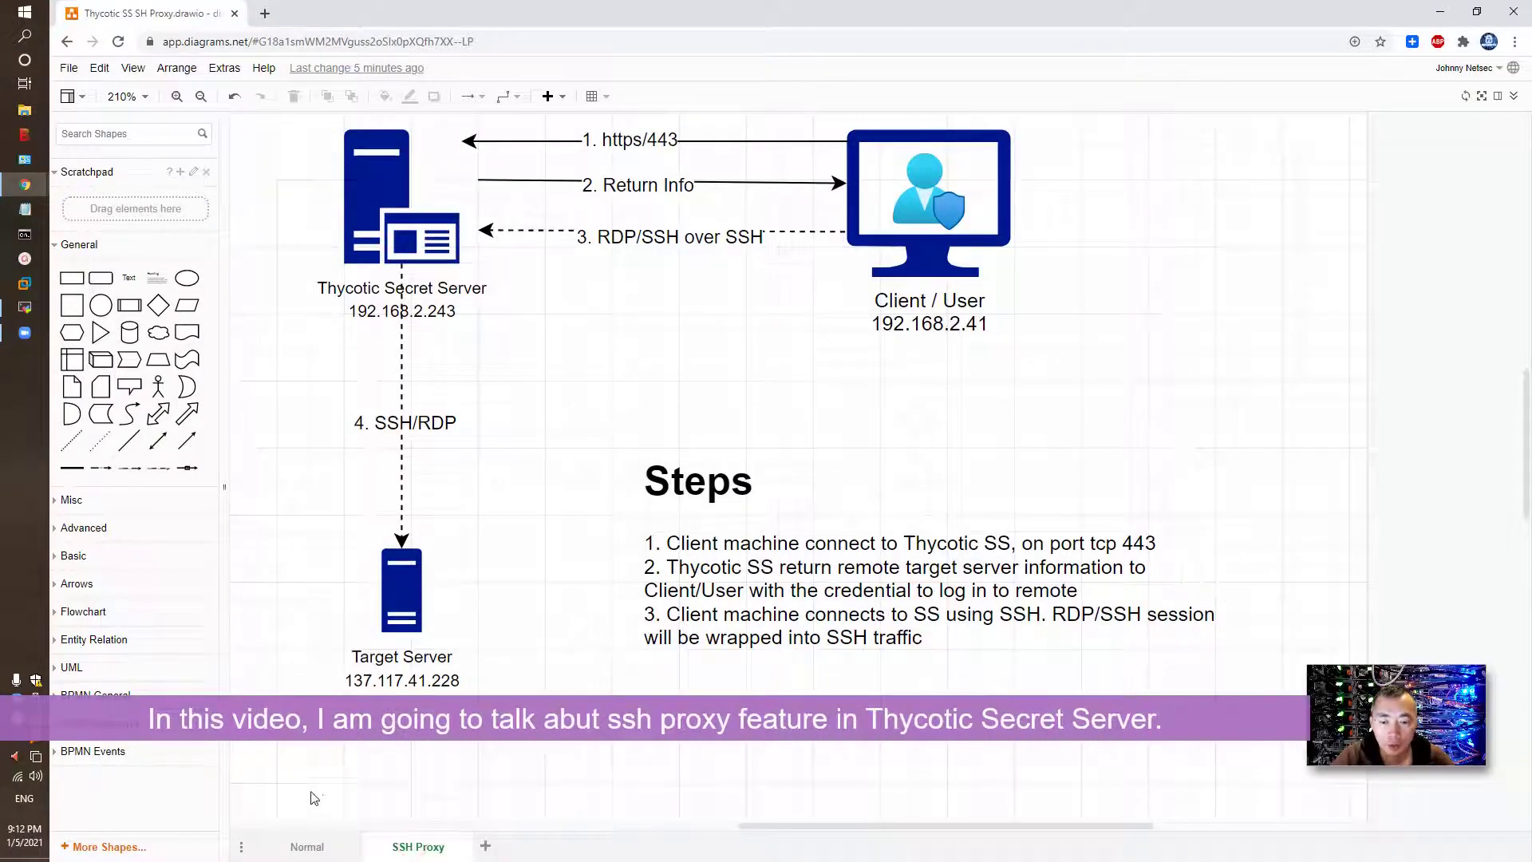
left_click(307, 846)
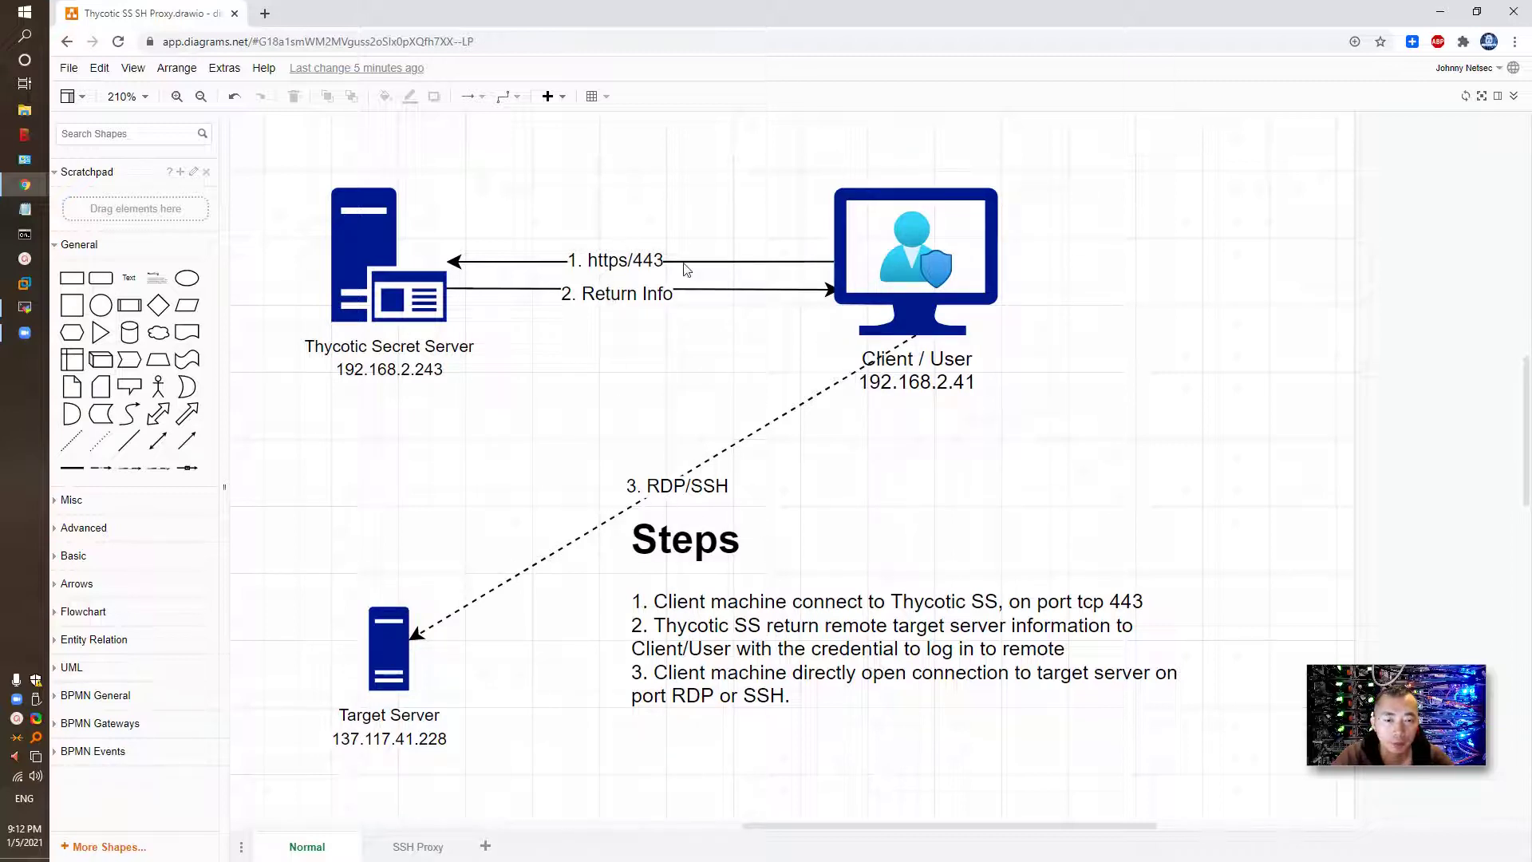
left_click(422, 844)
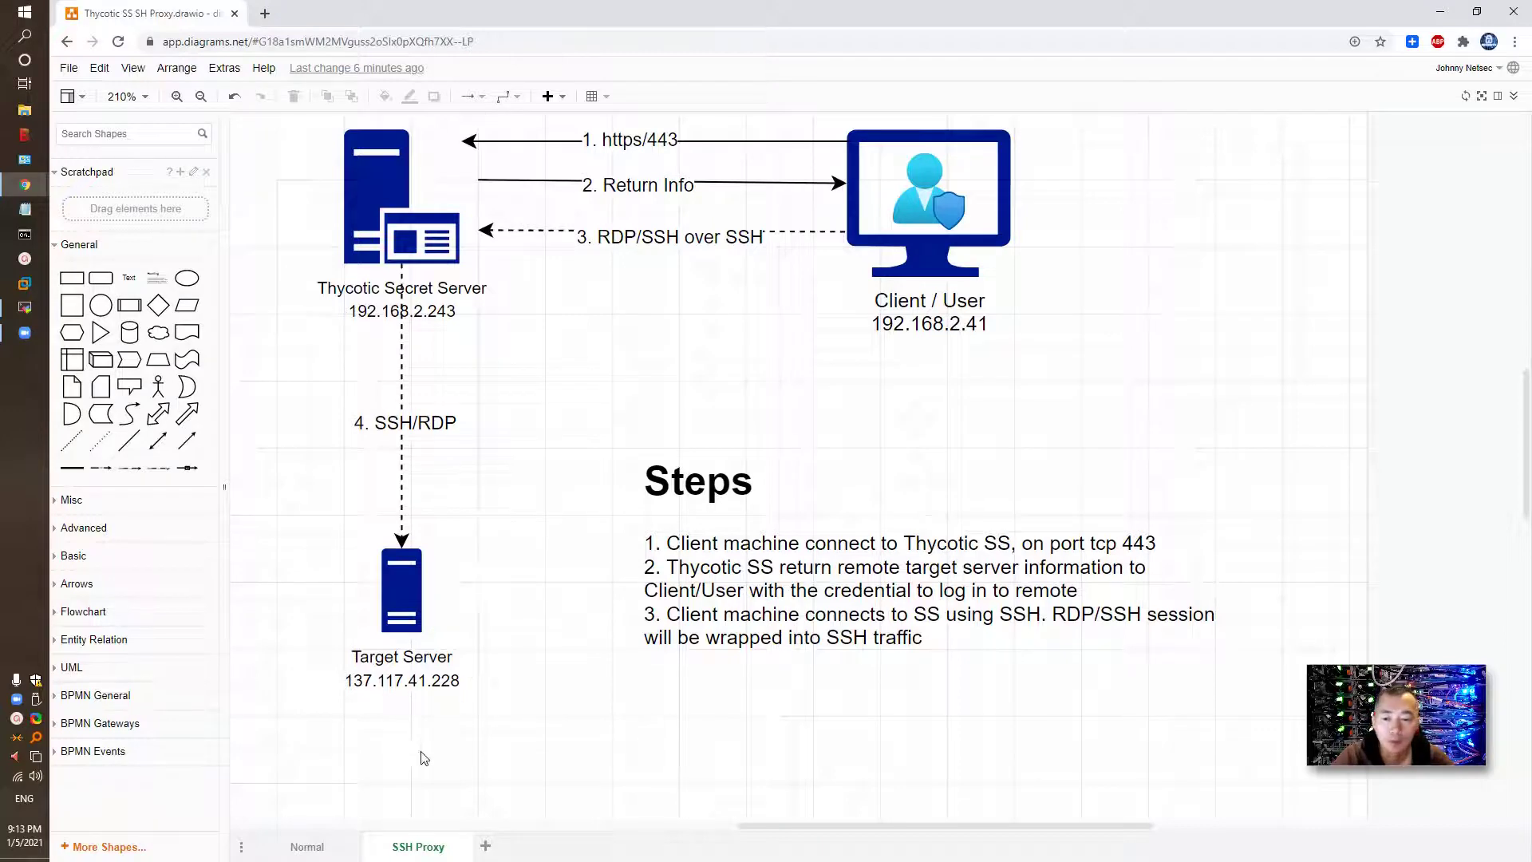
- Bypass the certificate warning, open the linux1-137.117.41.228 secret's details, and select its URL
left_click(1440, 12)
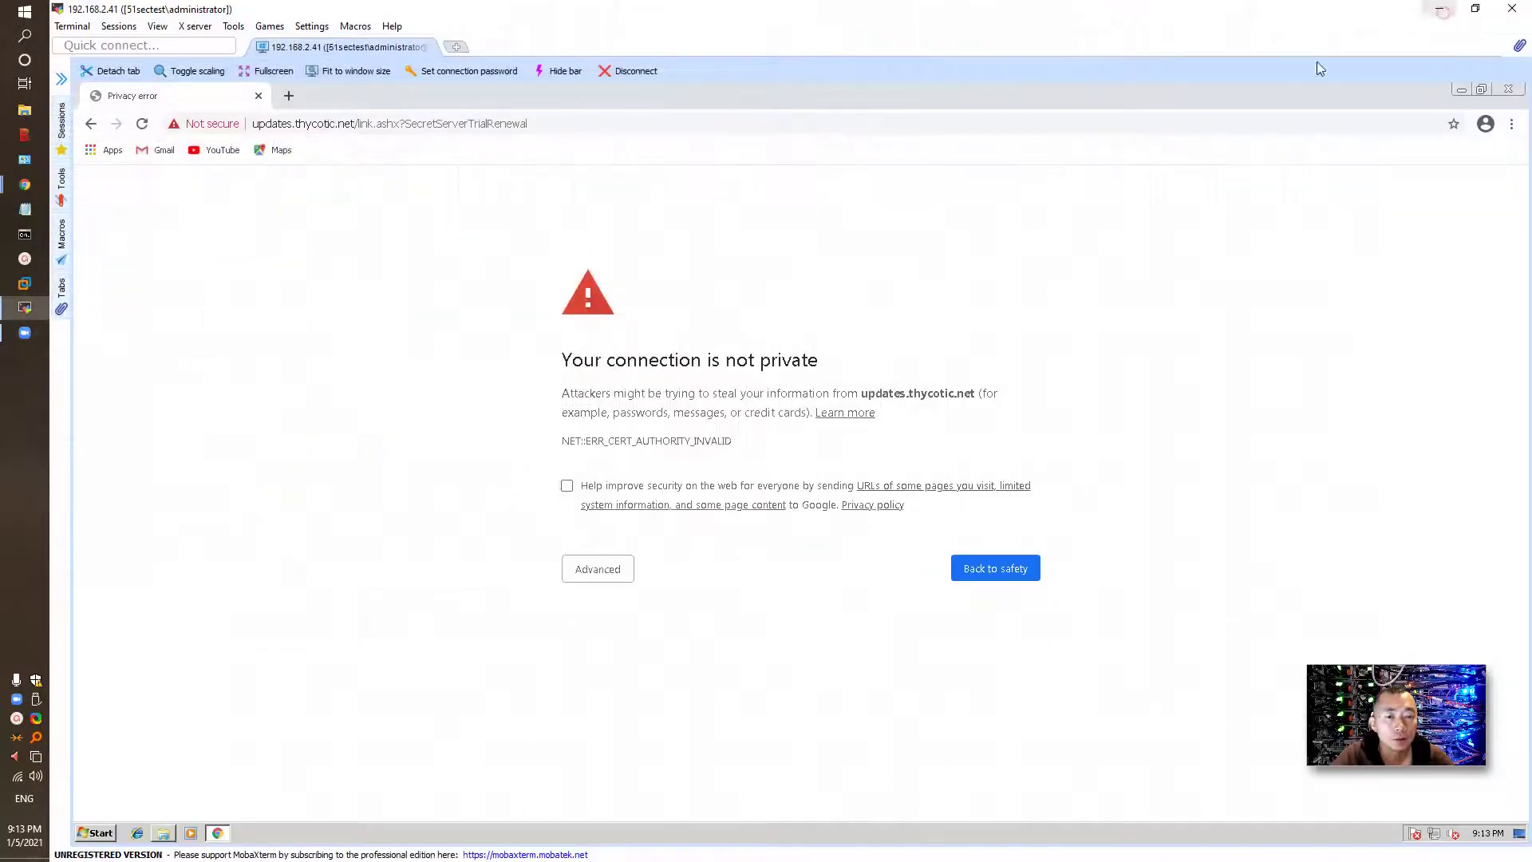
left_click(598, 568)
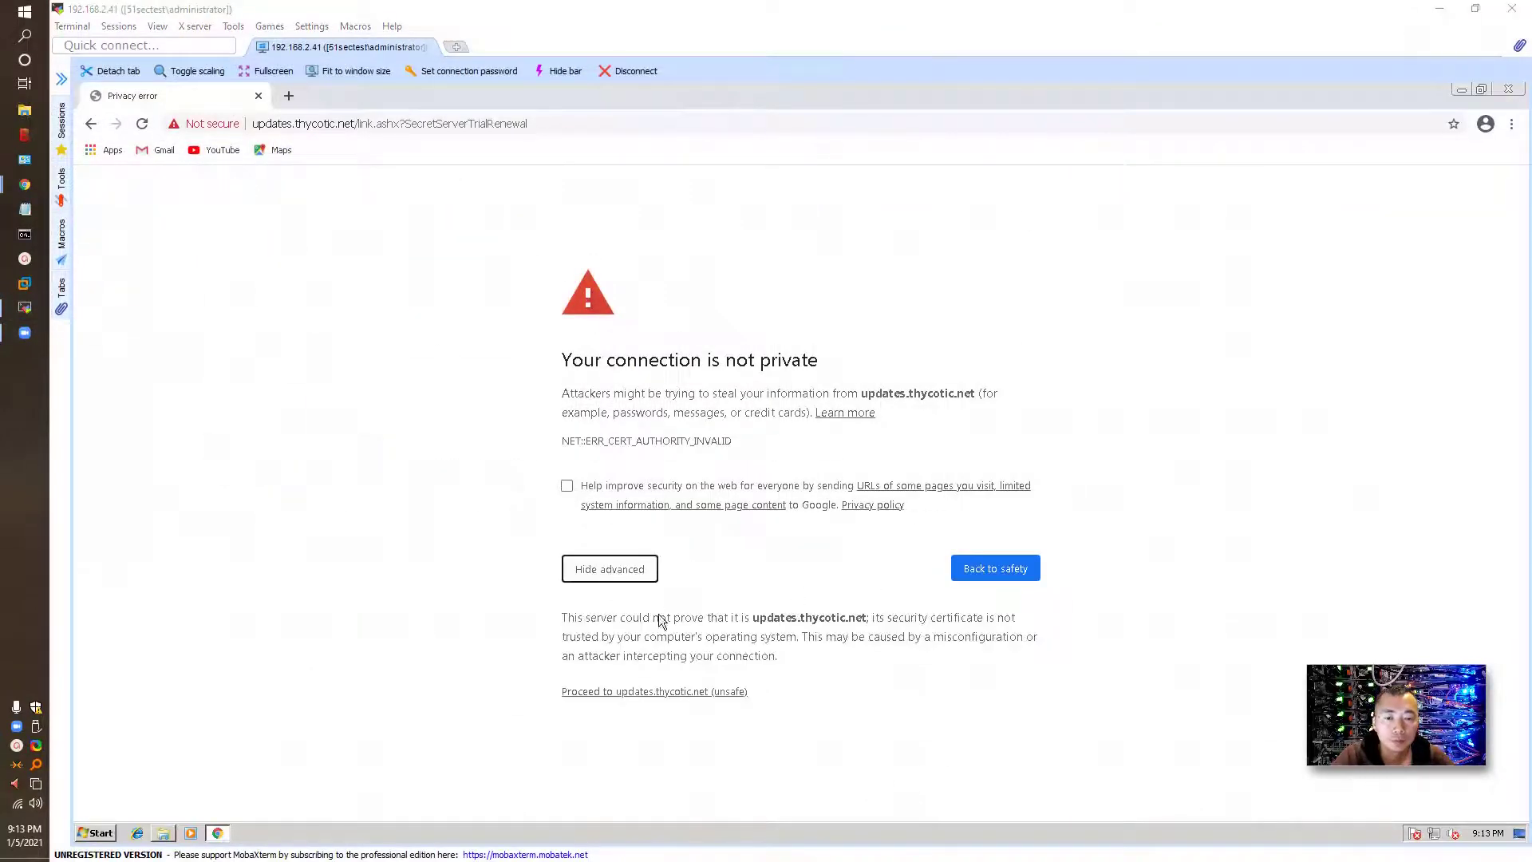
left_click(664, 691)
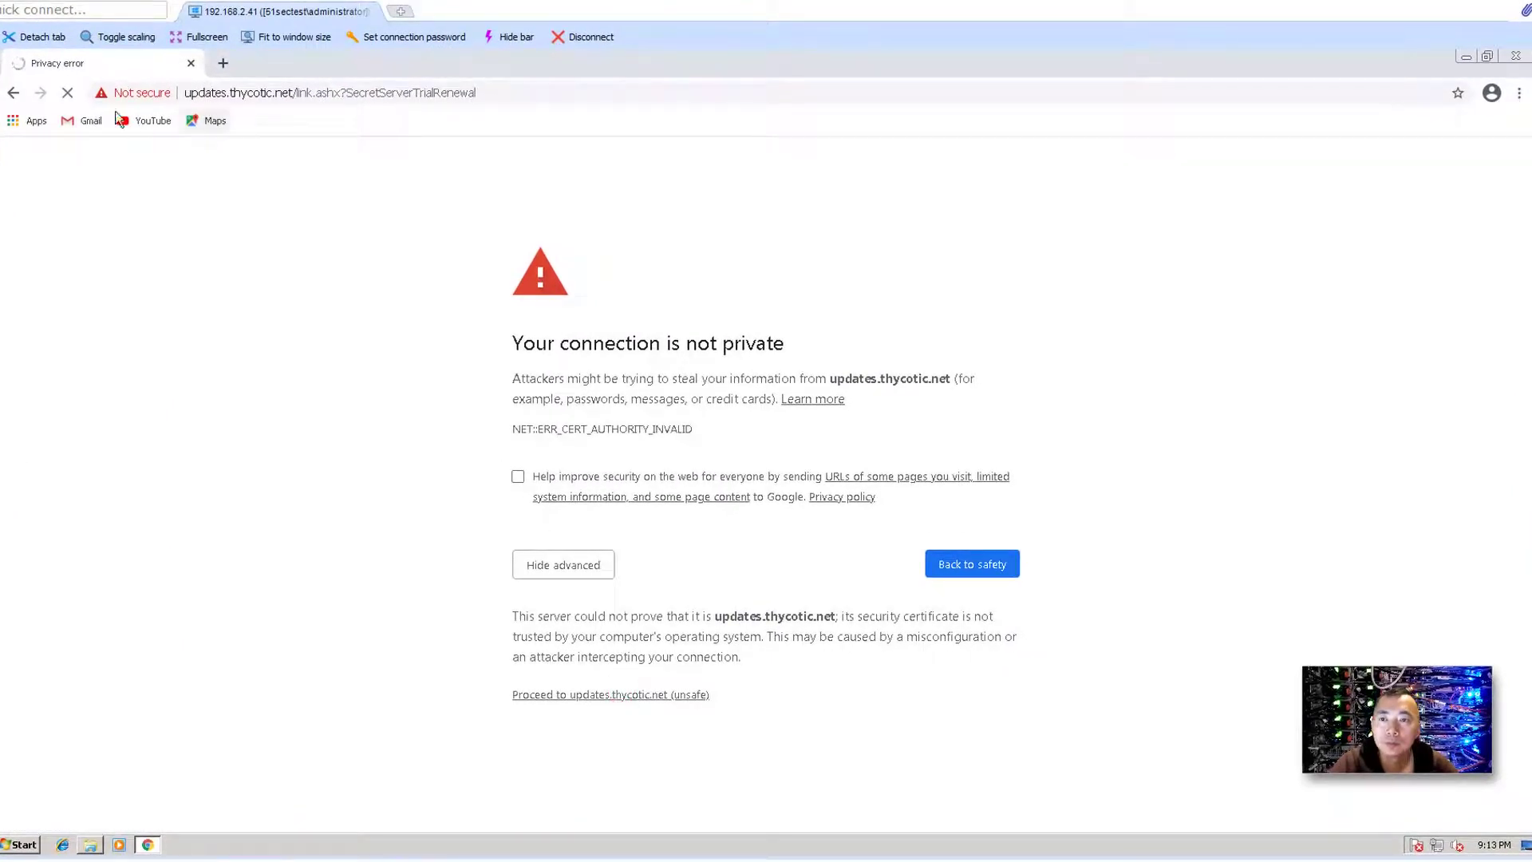
left_click(14, 92)
left_click(14, 93)
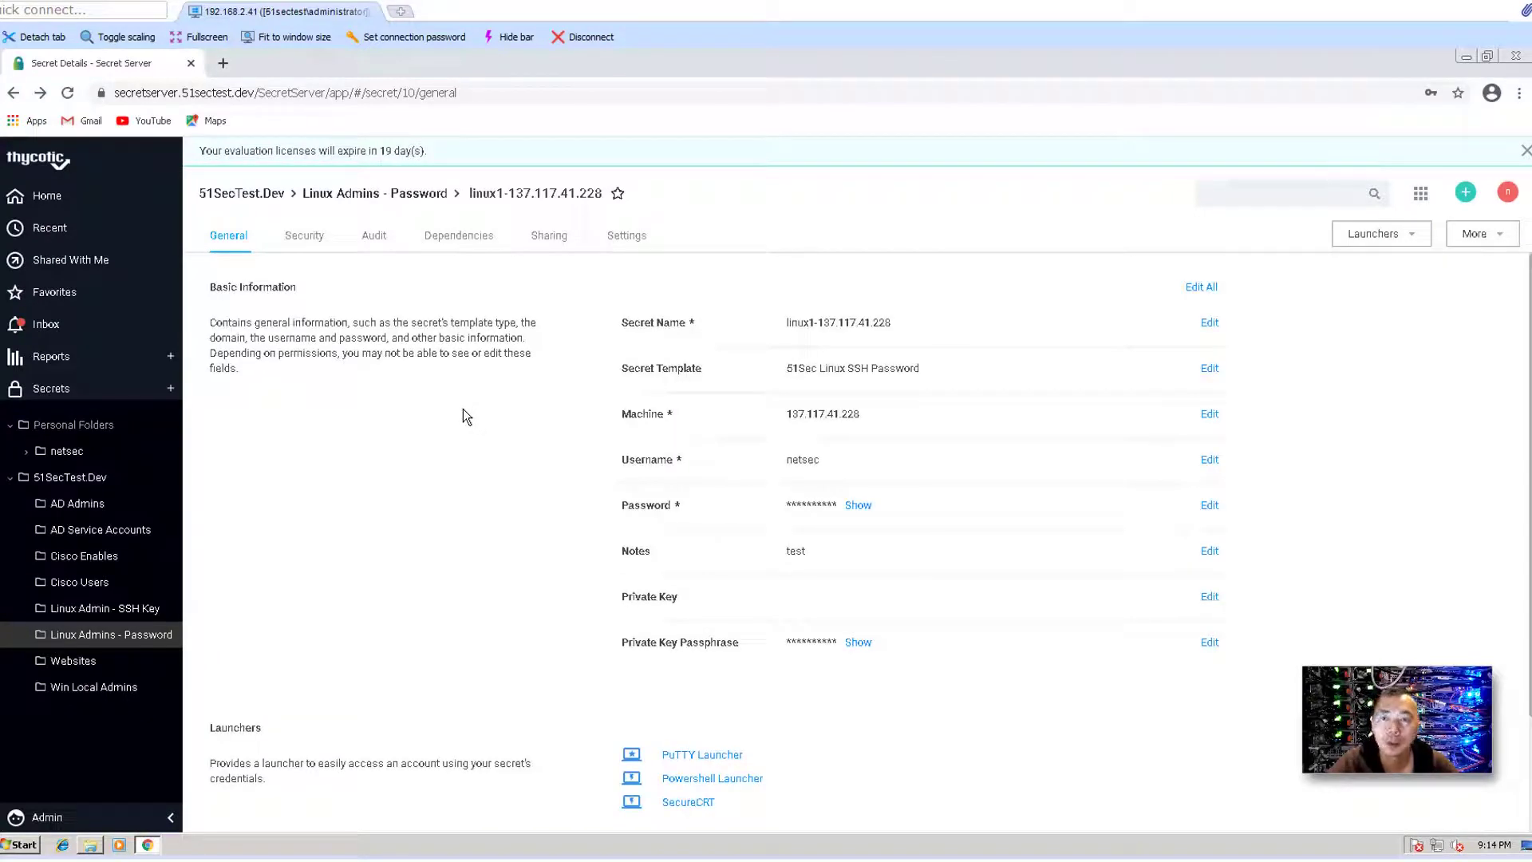
key("ctrl+l")
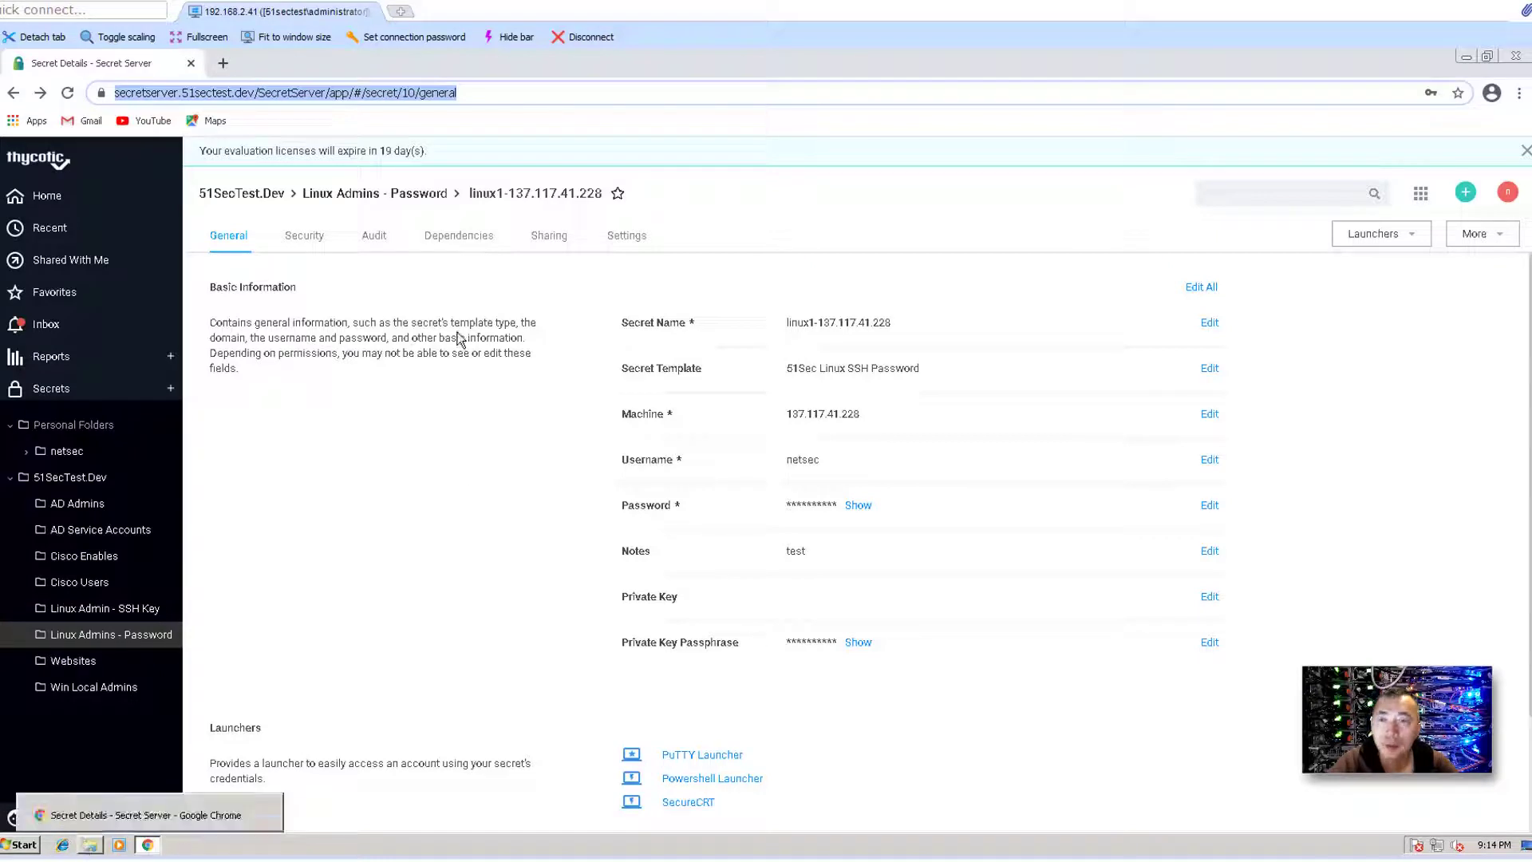
- Test port 22 on the 192.168. host with telnet from a Command Prompt
left_click(151, 846)
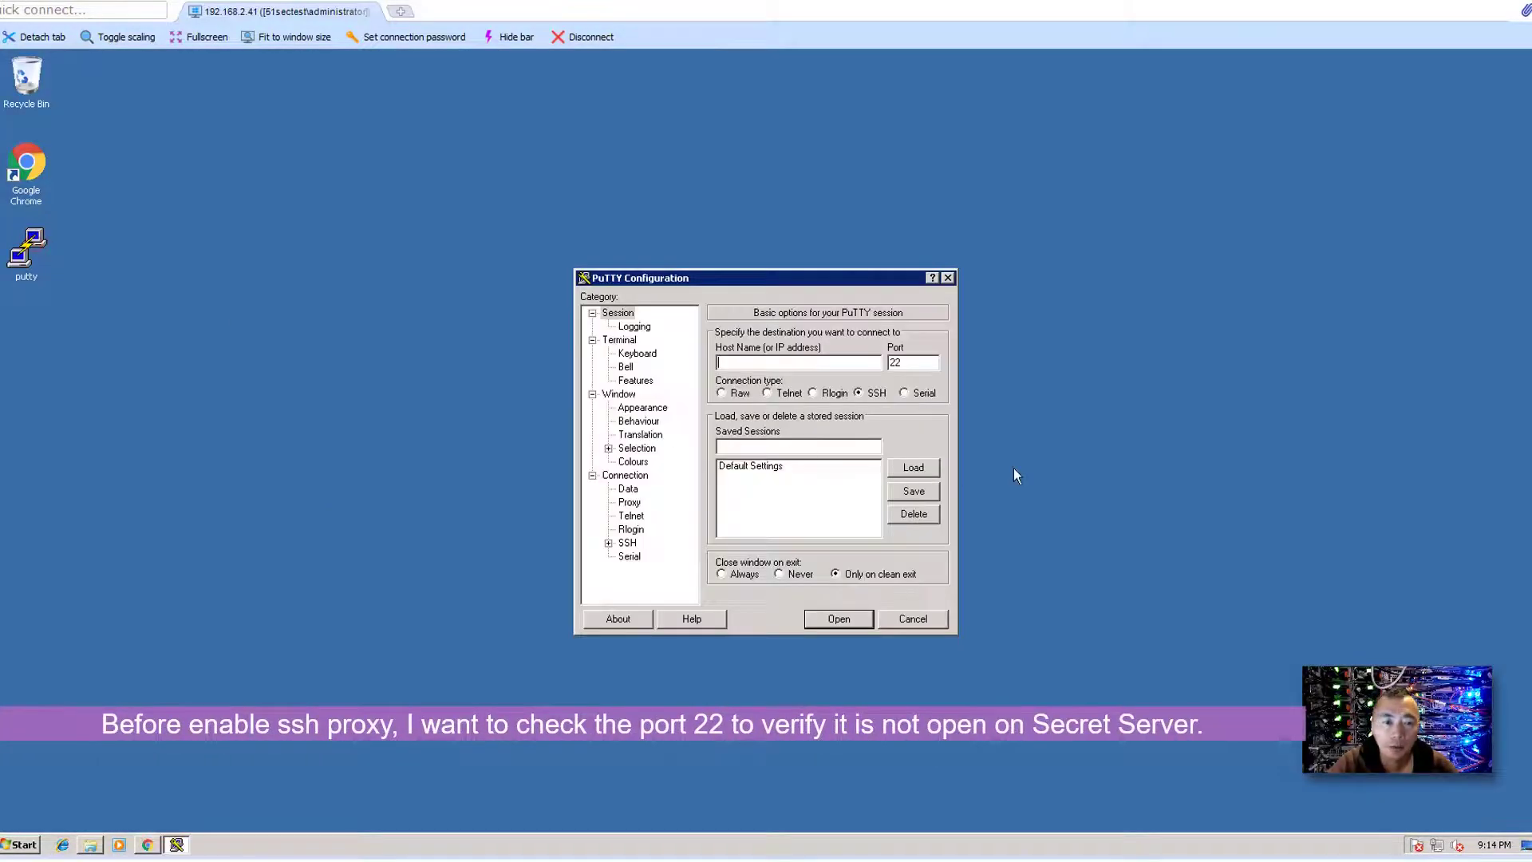
left_click(22, 844)
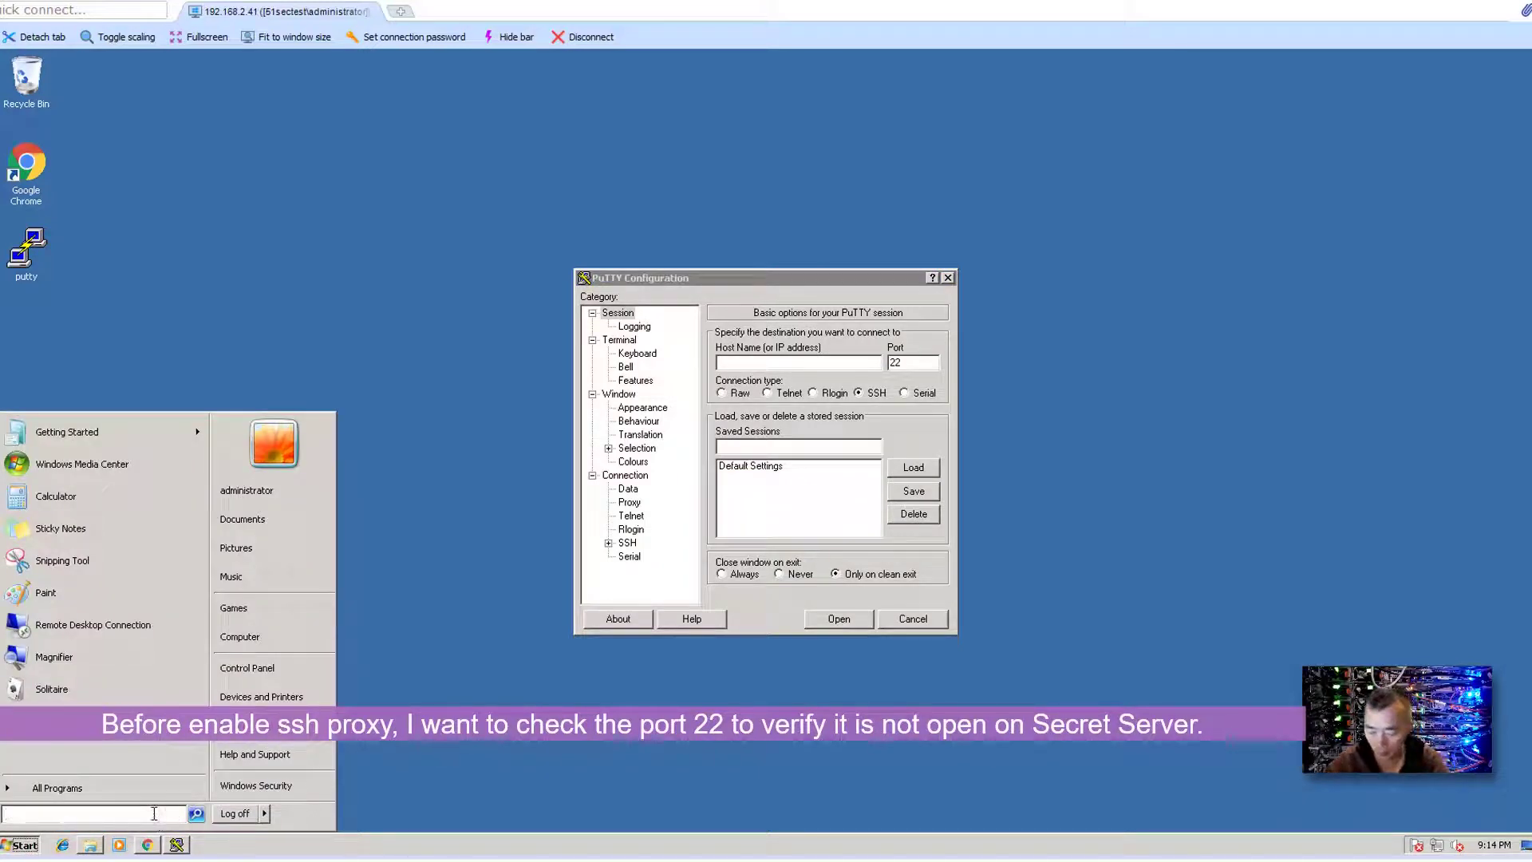
type("cmd")
key("Return")
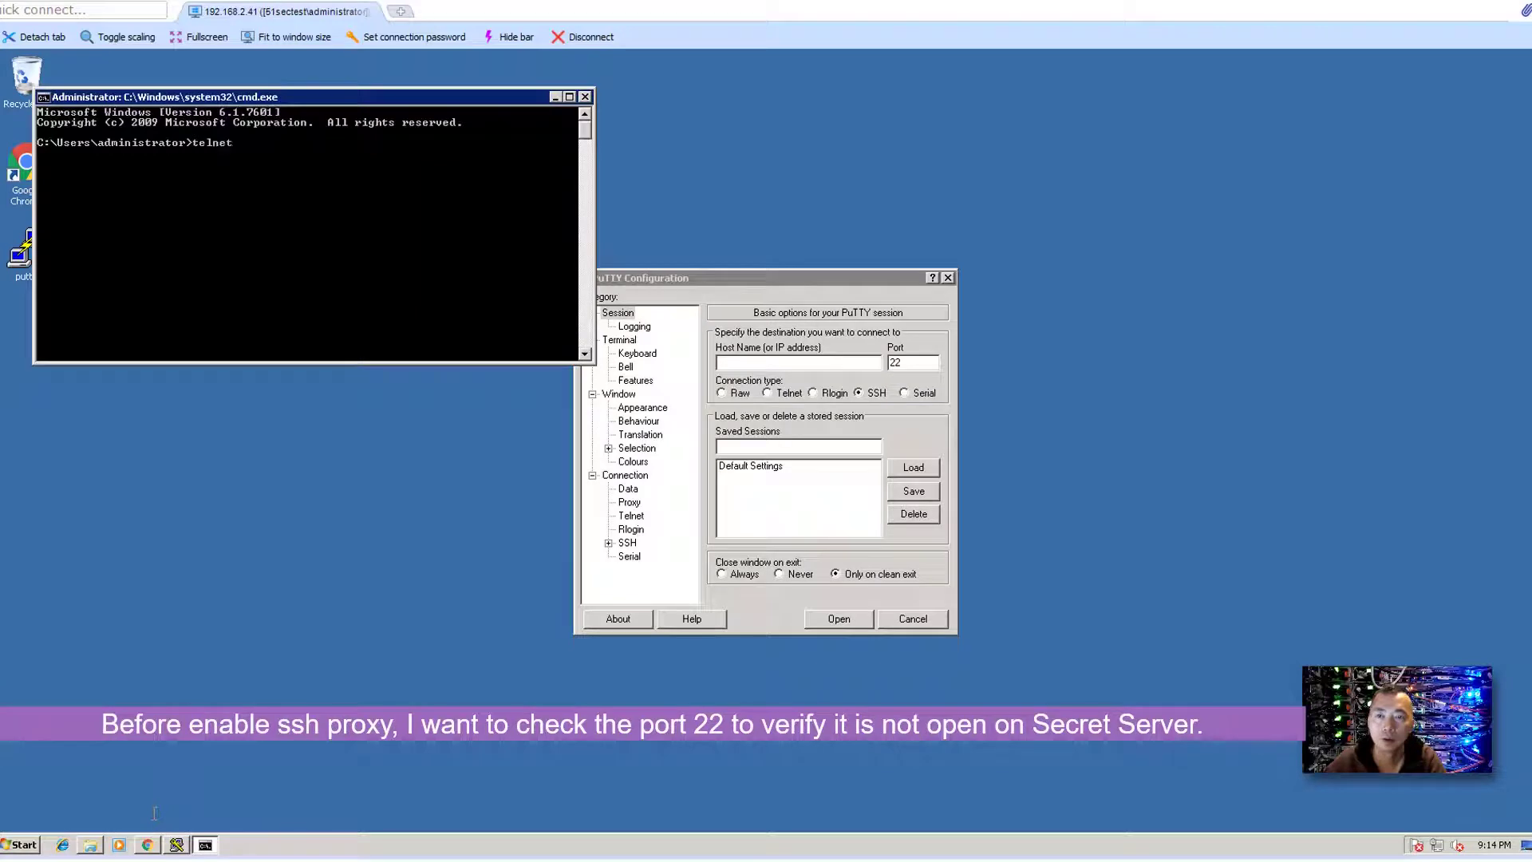
type("telnet 192.168.2.243 22")
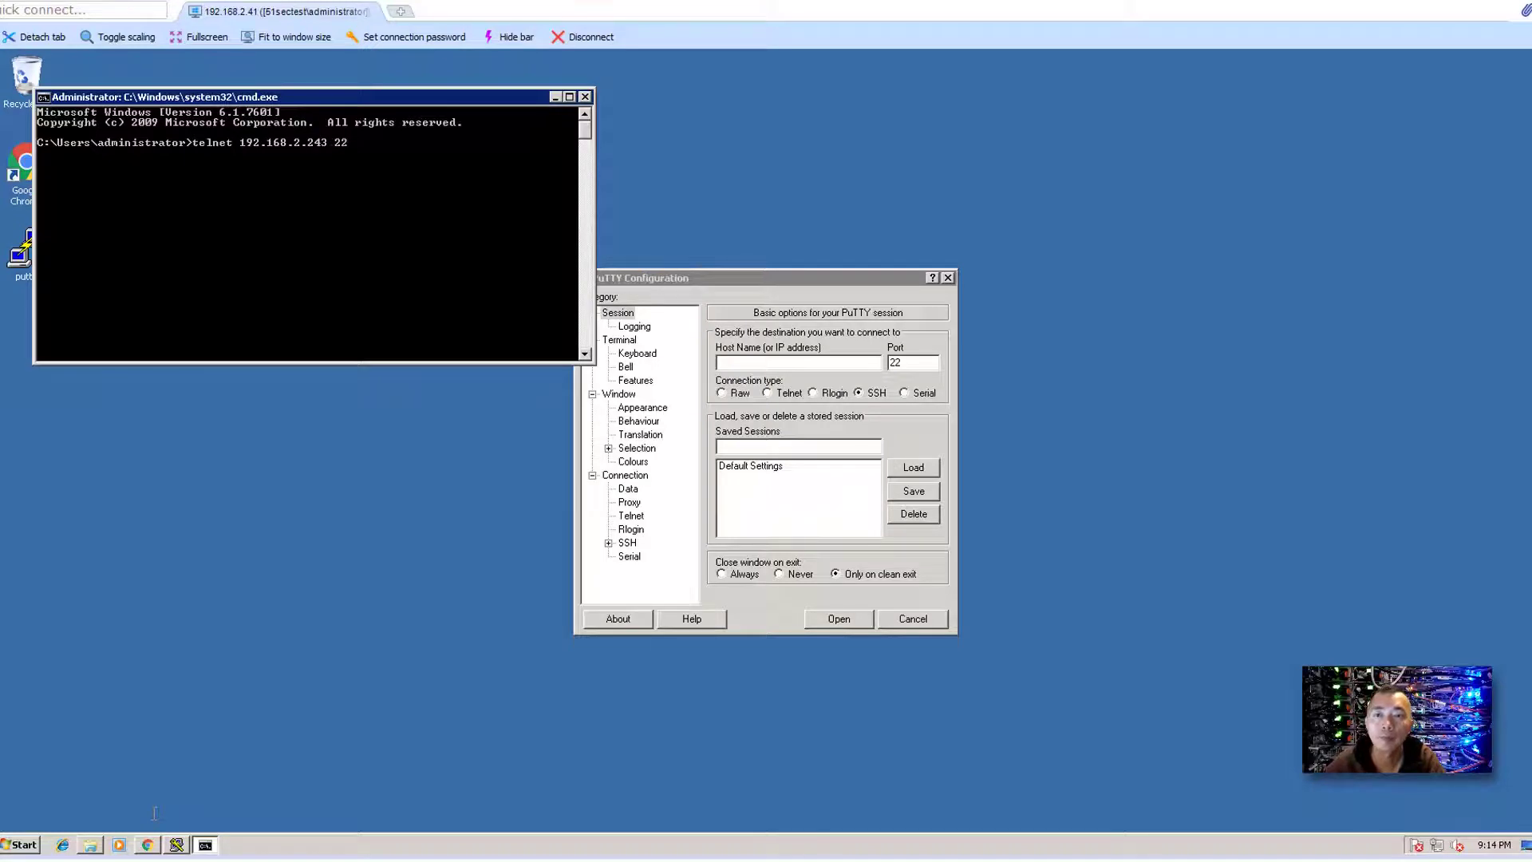
key("Return")
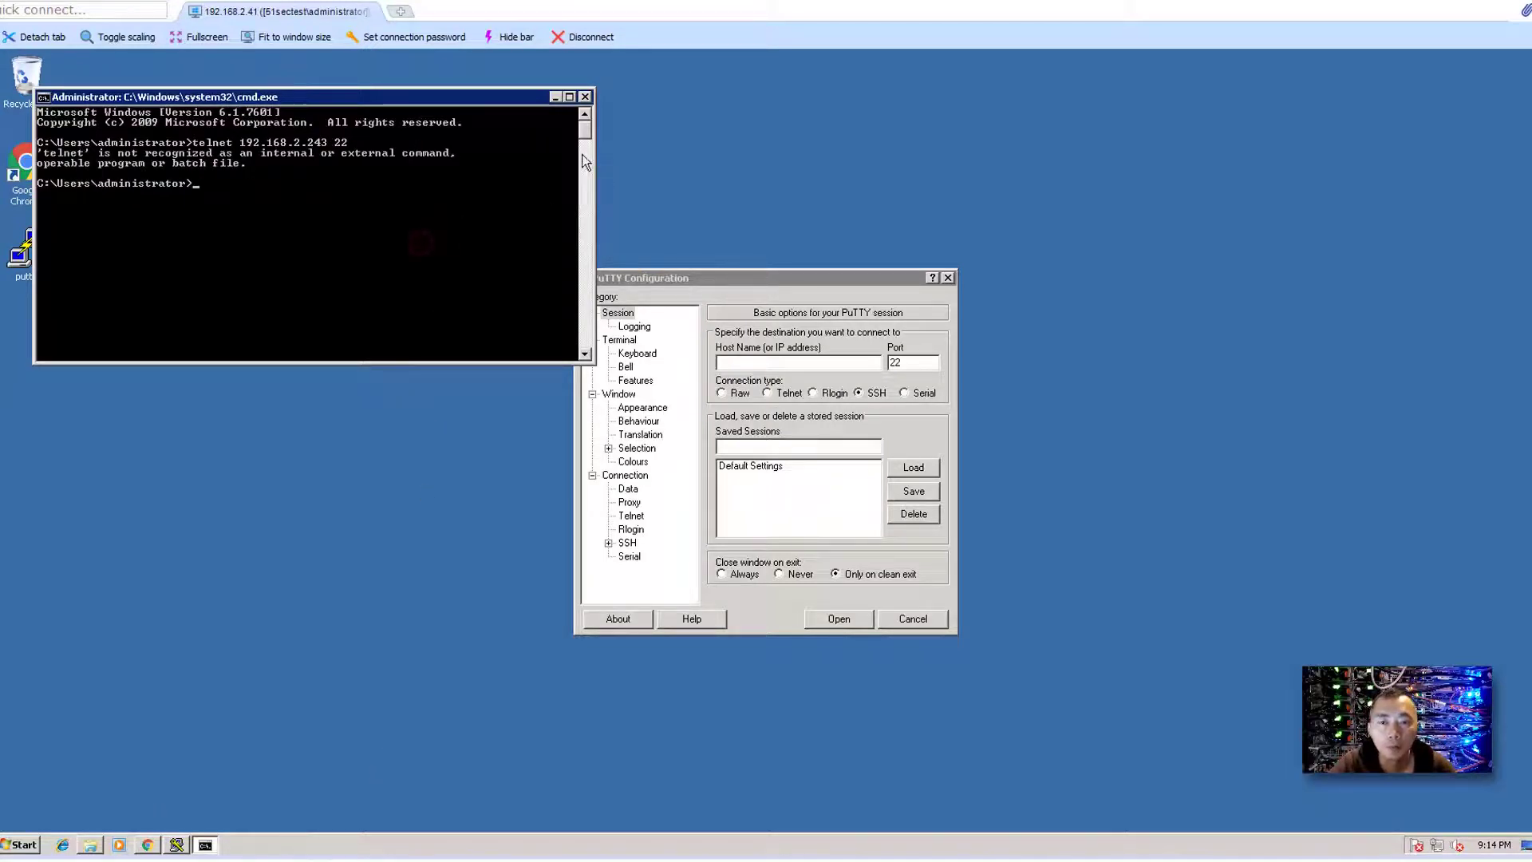
- Save a PuTTY session named 192.168.2.243 on port 22, try connecting, and dismiss the network error
left_click(556, 97)
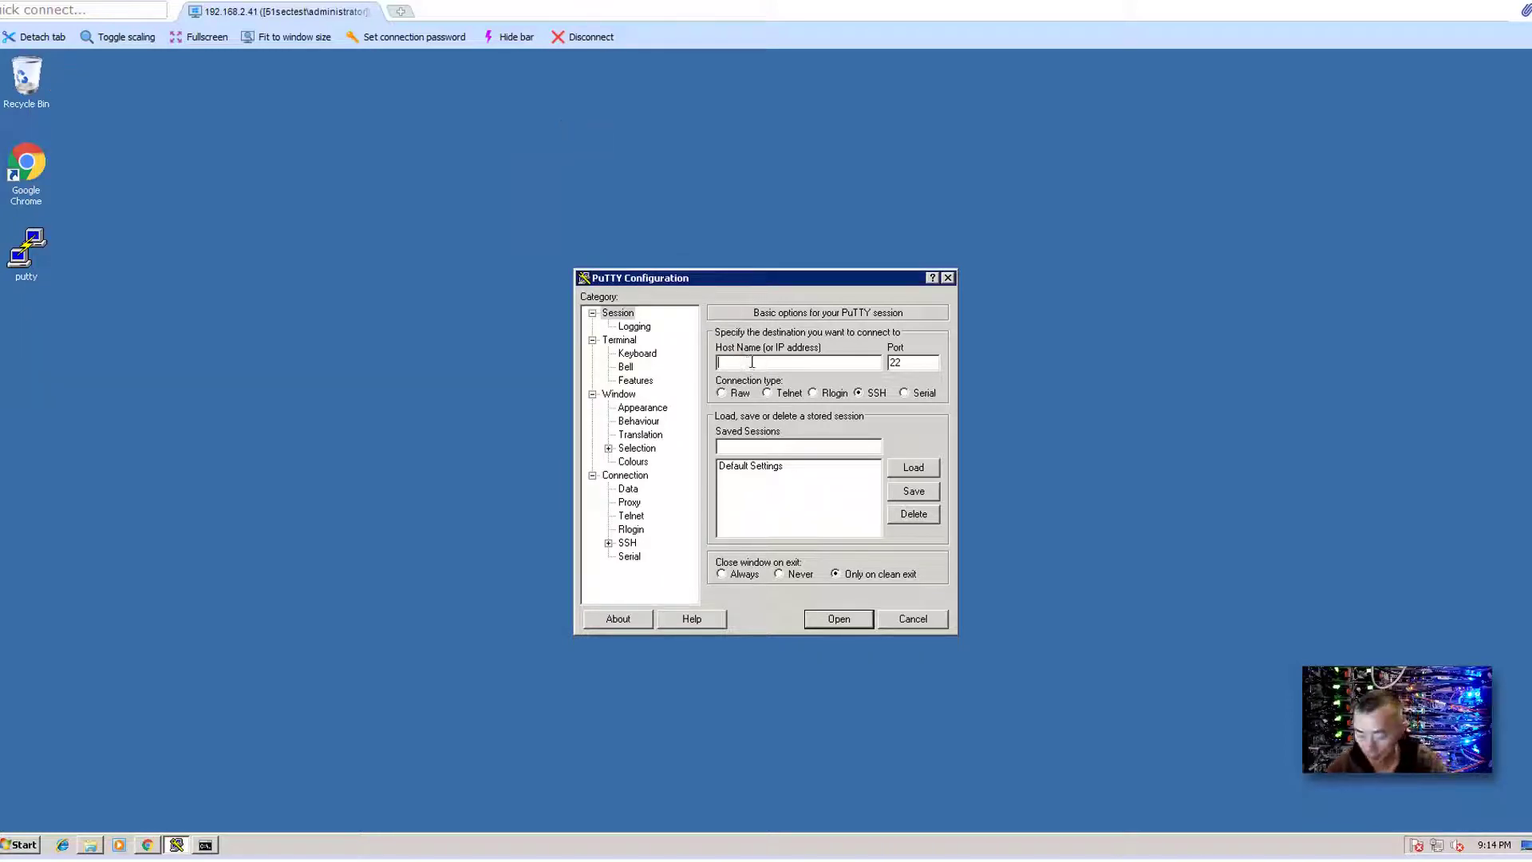
type("192.168.2")
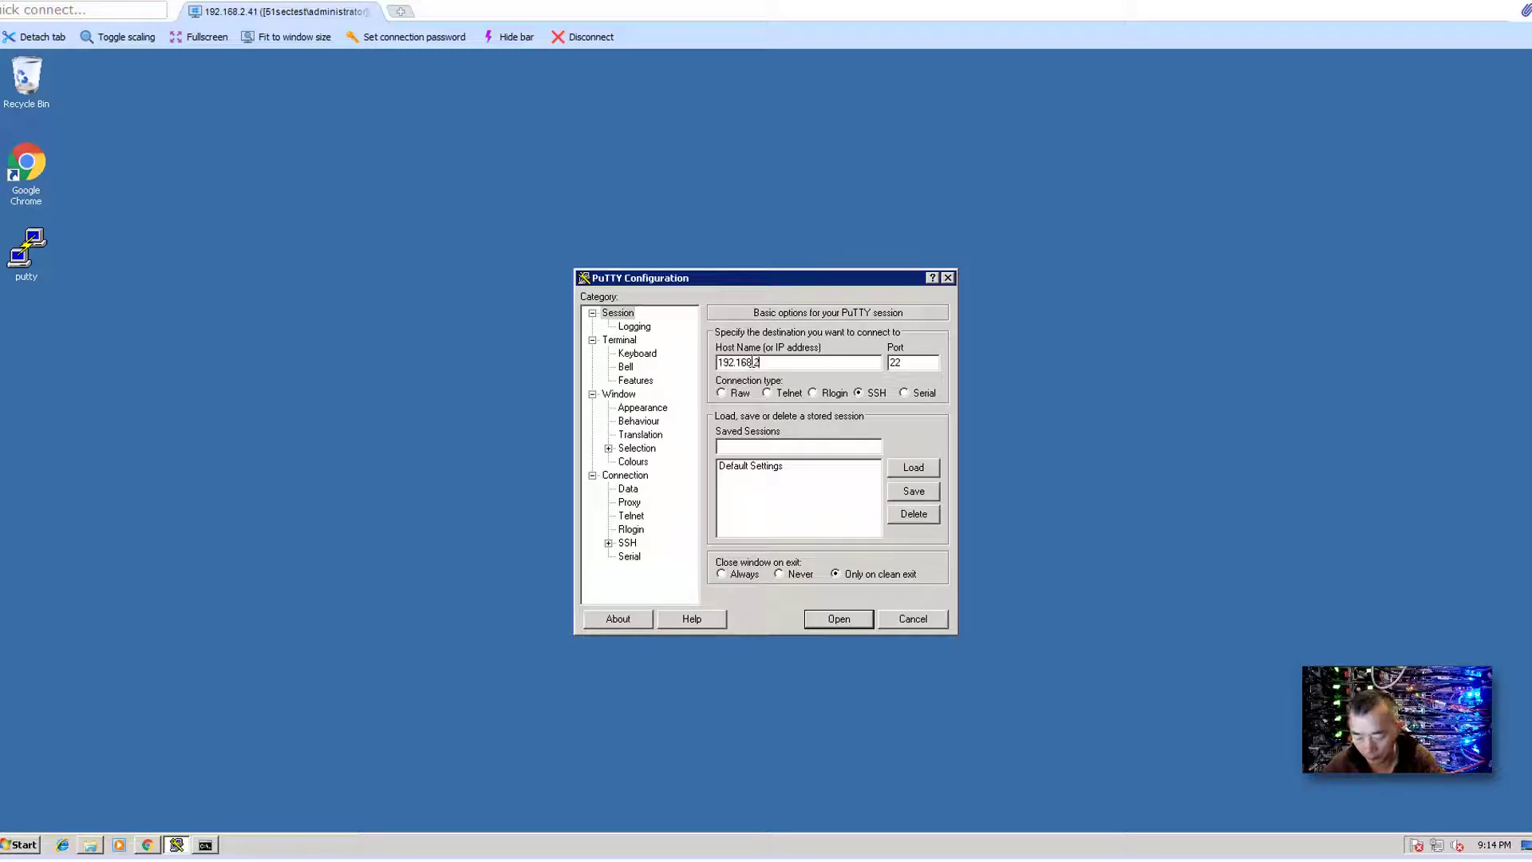
type(".243")
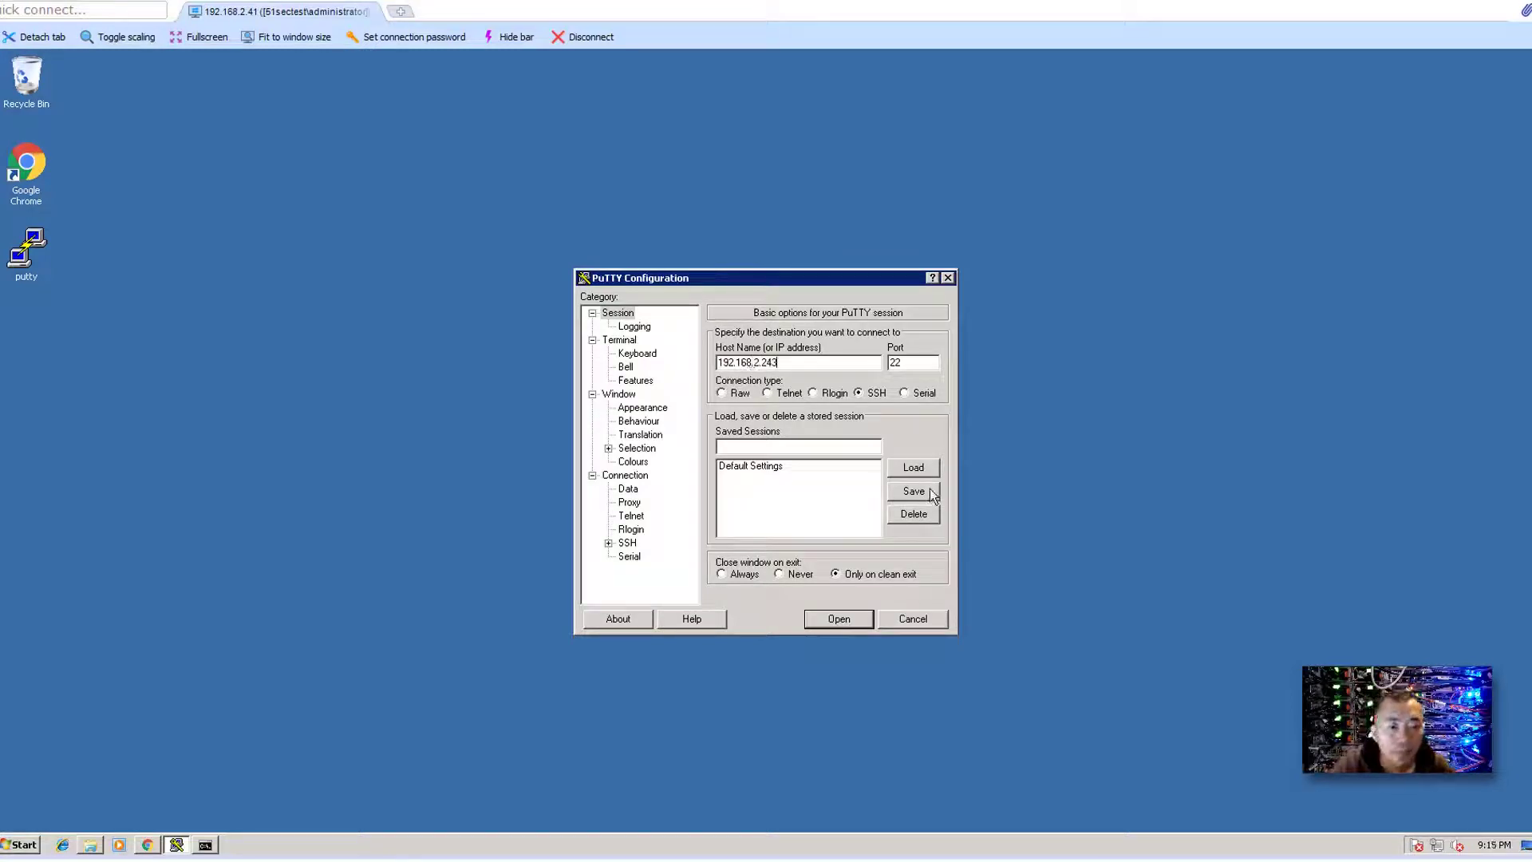
double_click(797, 363)
key("ctrl+c")
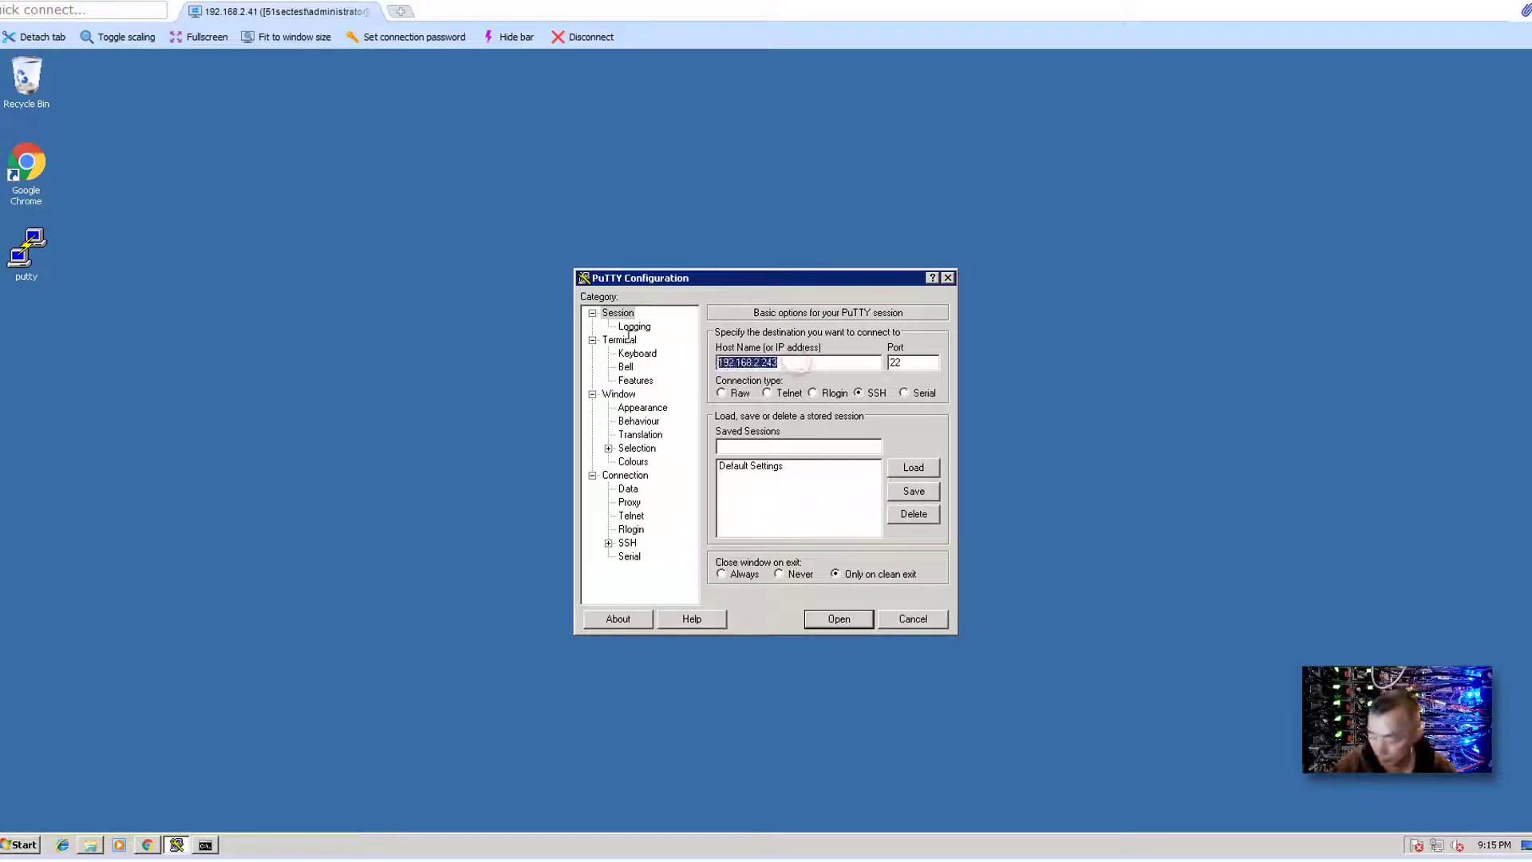
left_click(853, 448)
key("ctrl+v")
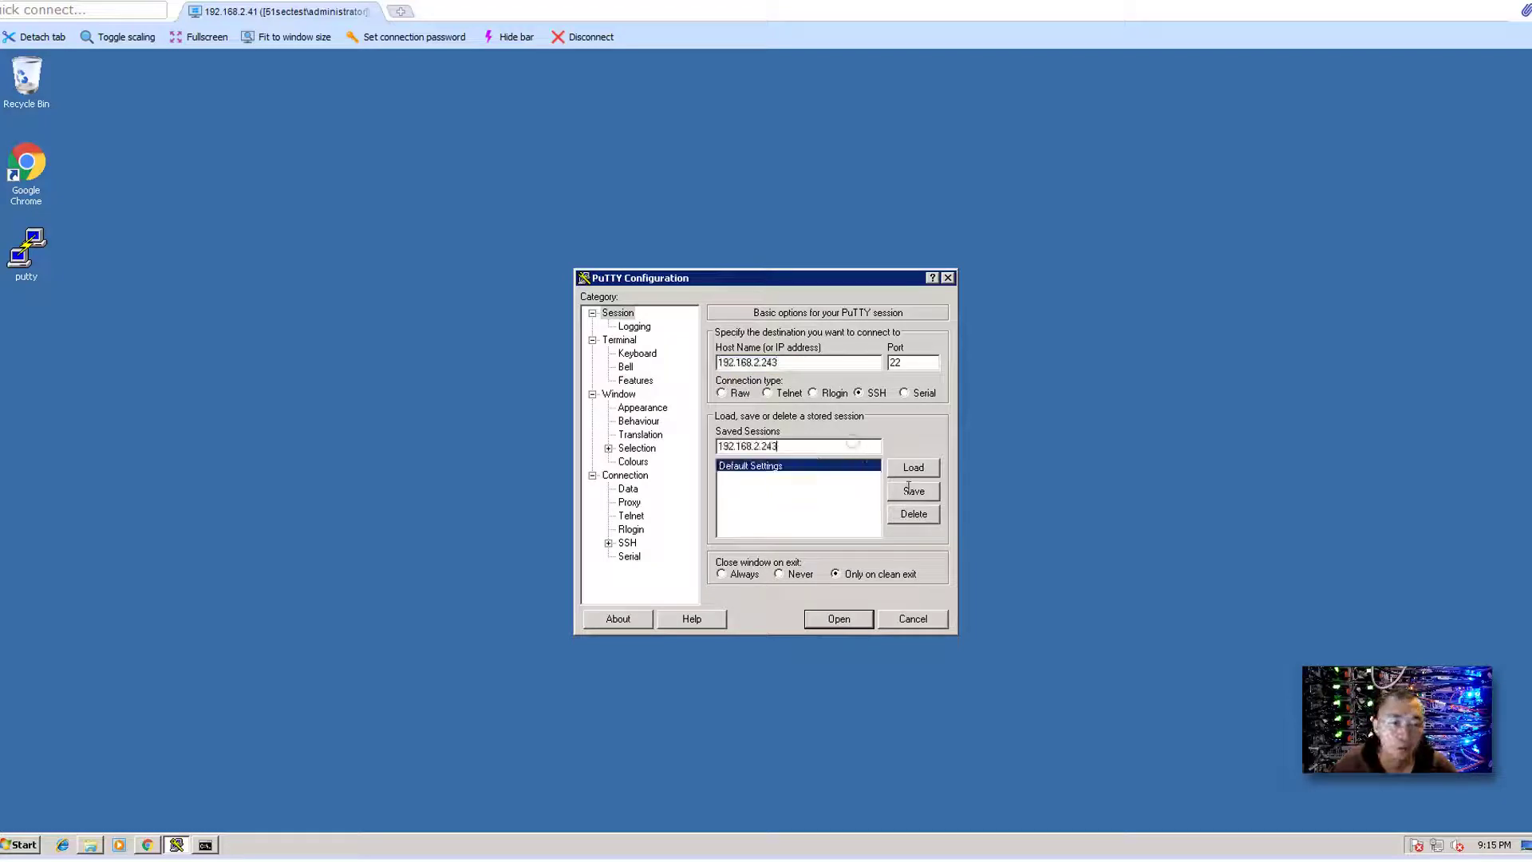
left_click(918, 488)
left_click(853, 621)
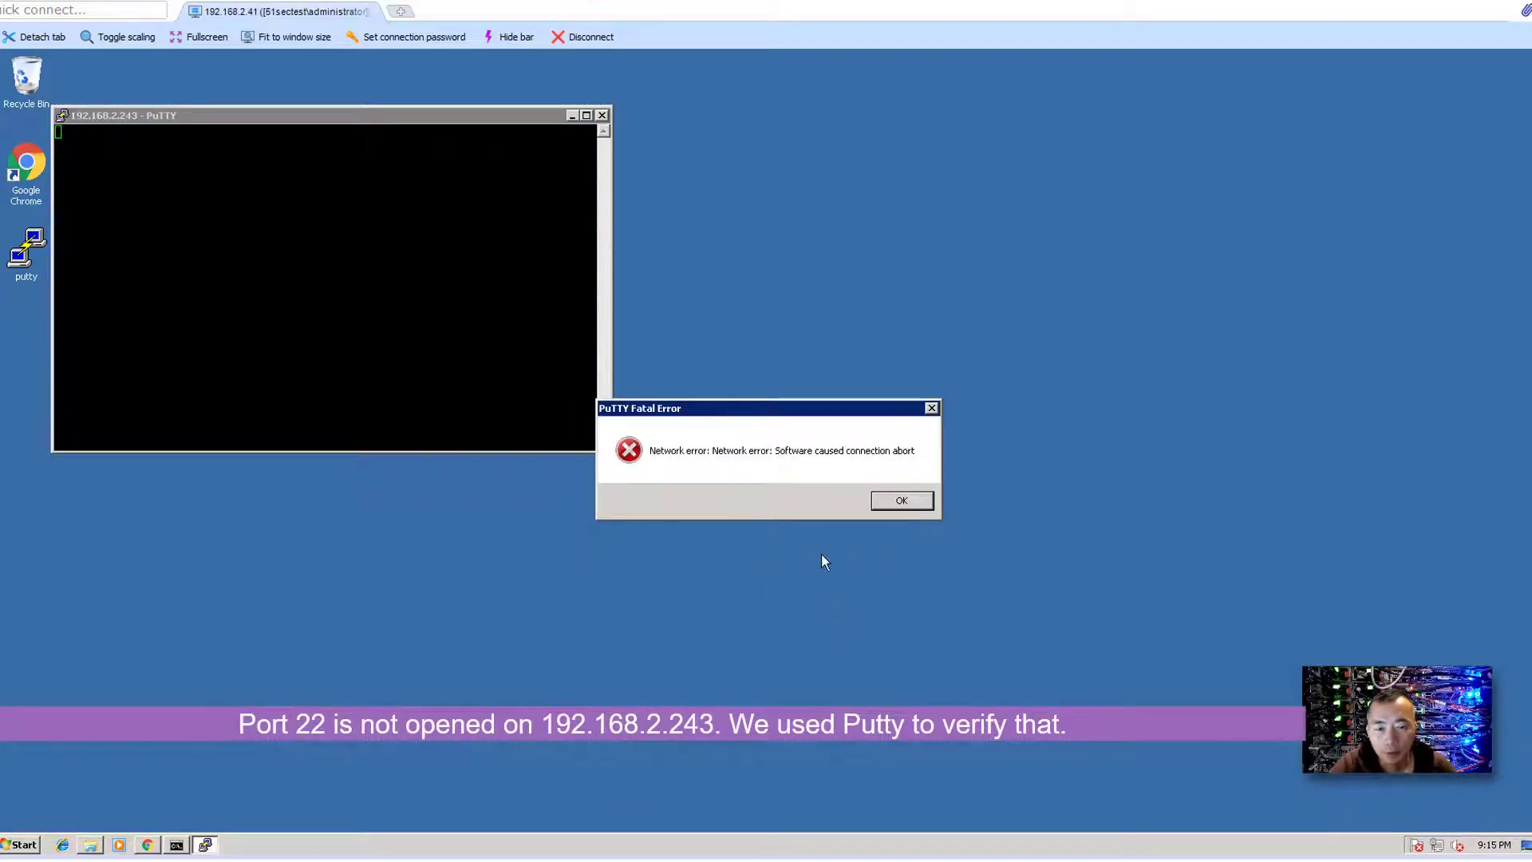
left_click(902, 500)
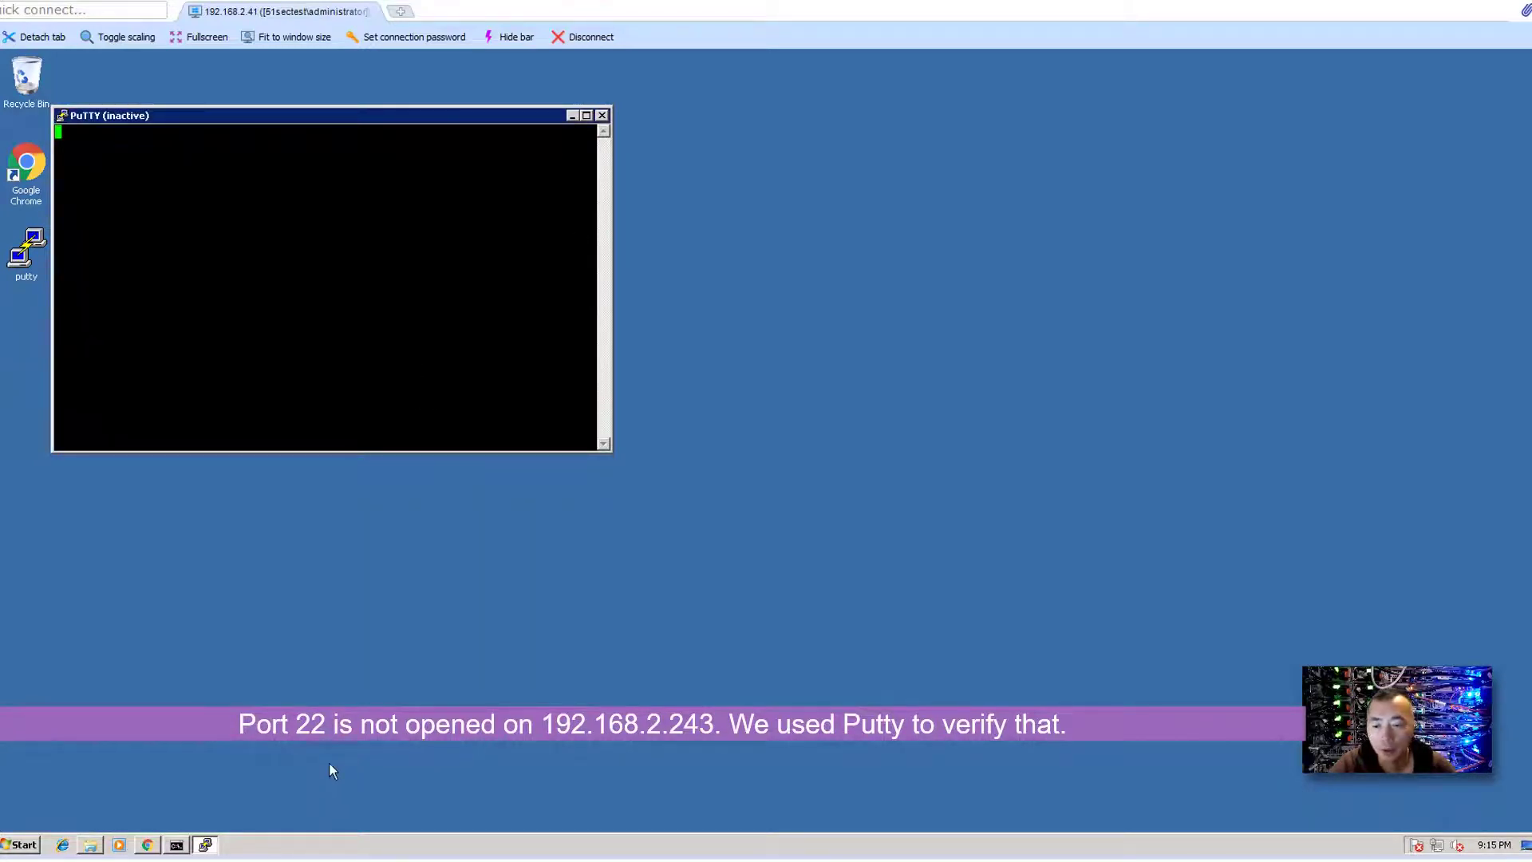
- Go to the Proxying settings through Secret Server's Admin menu
left_click(147, 844)
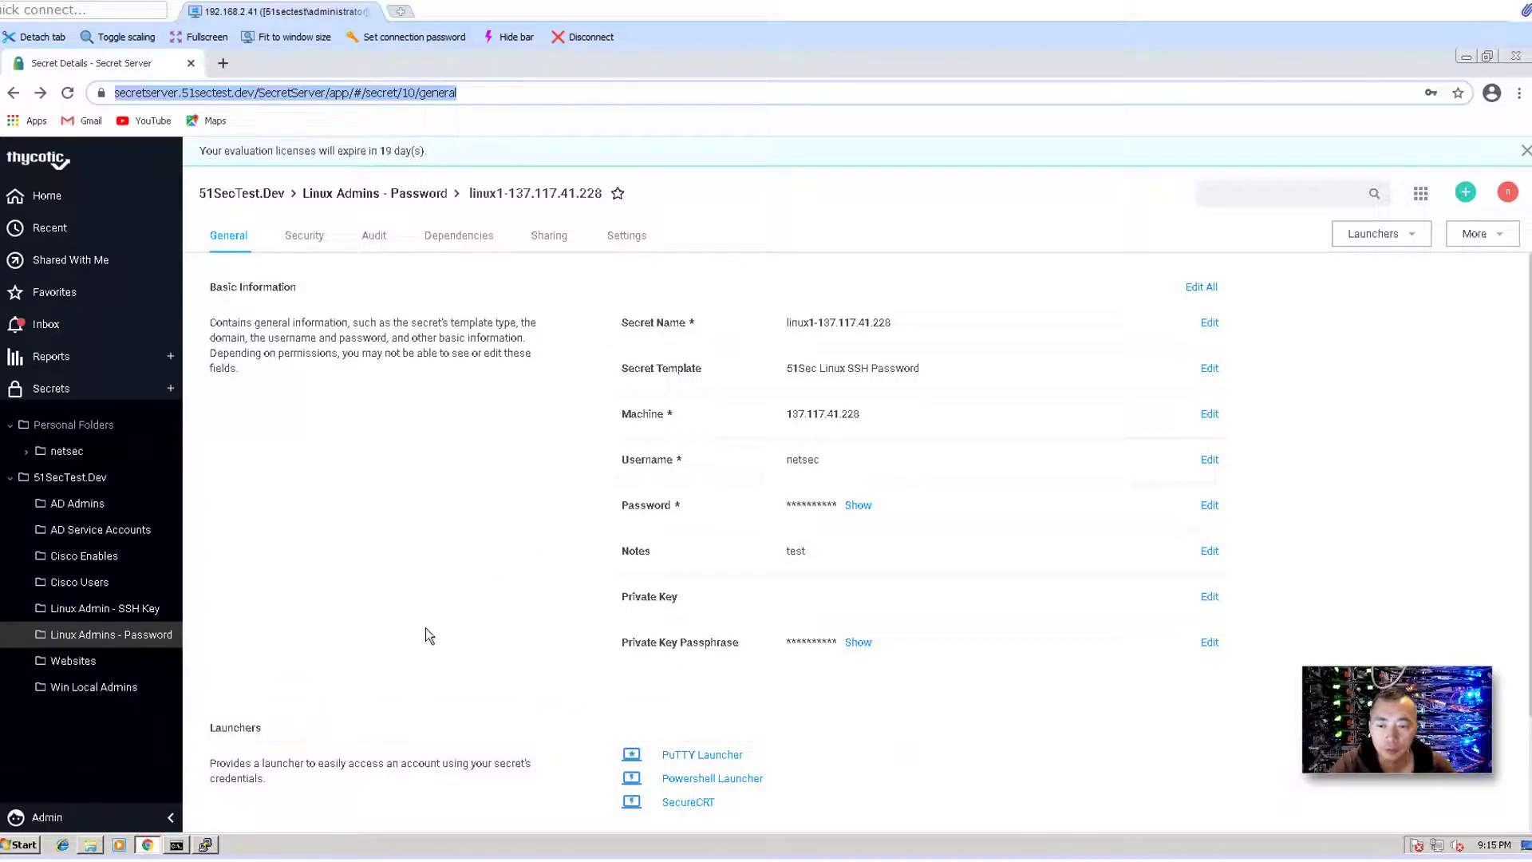
left_click(87, 817)
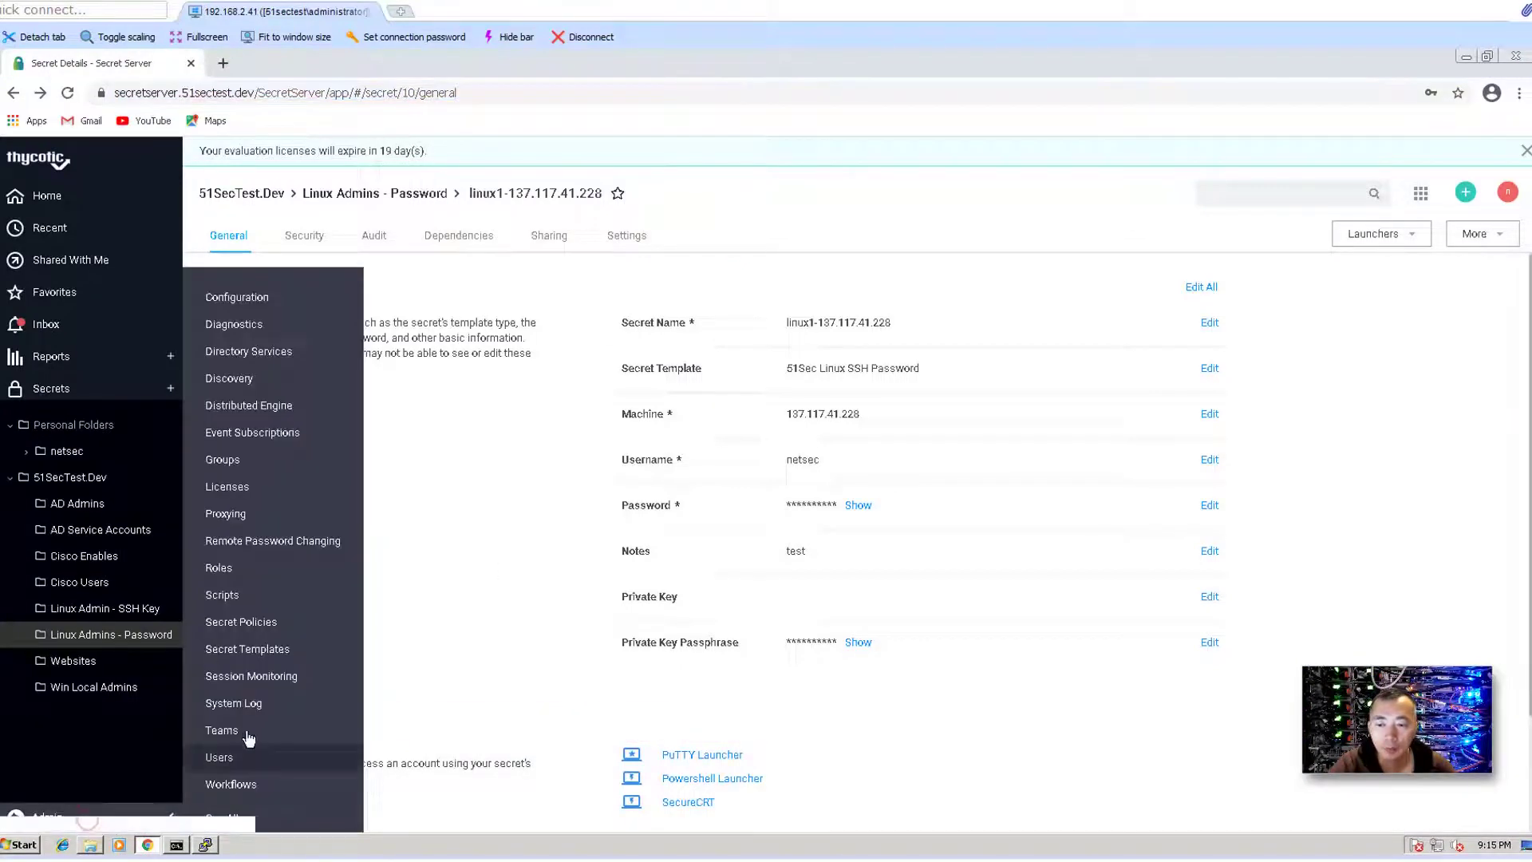
left_click(315, 517)
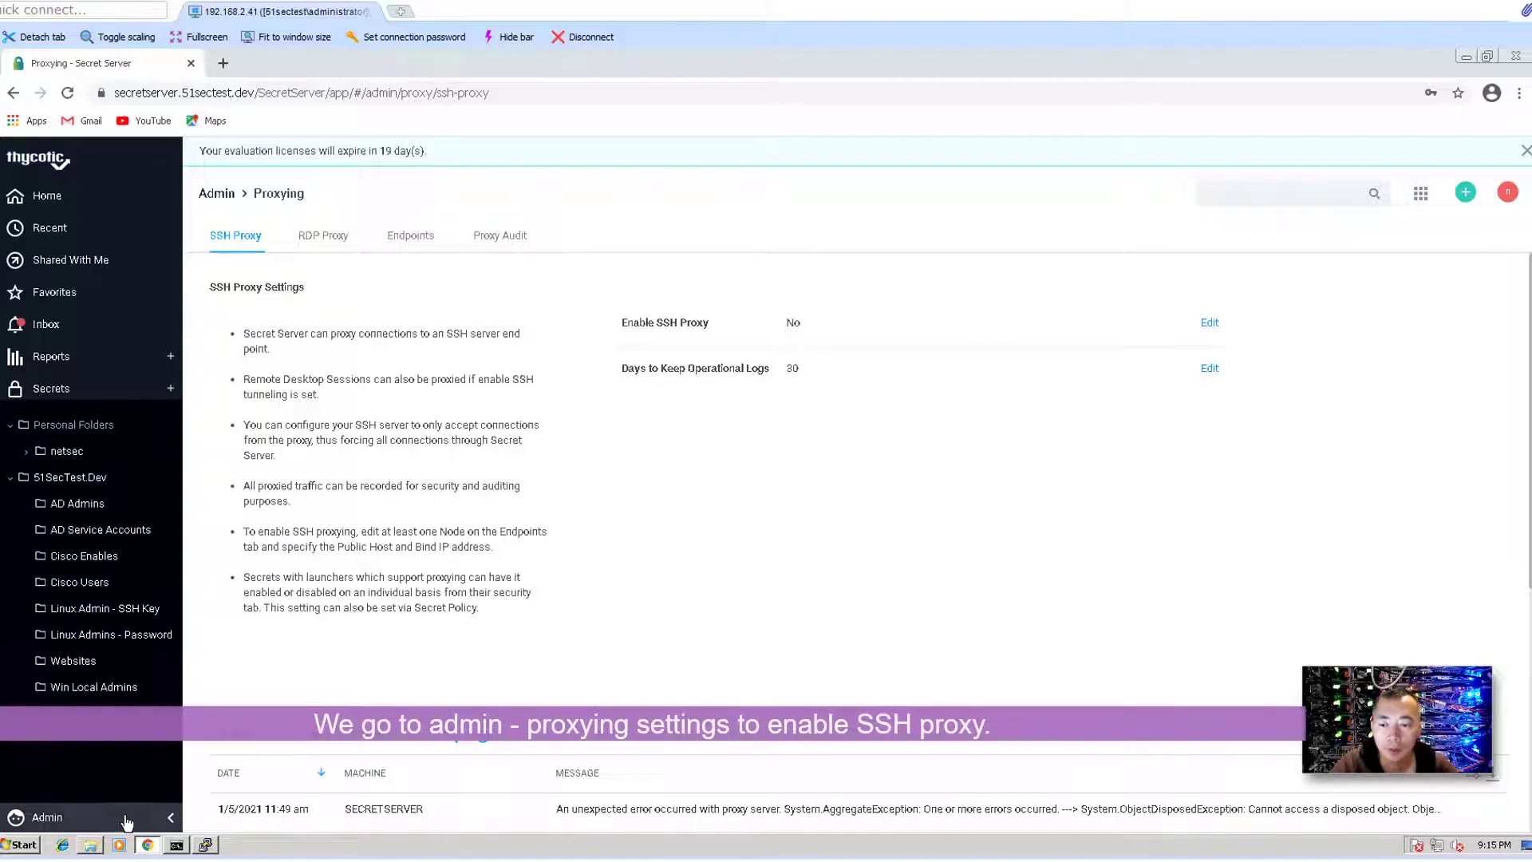
left_click(126, 819)
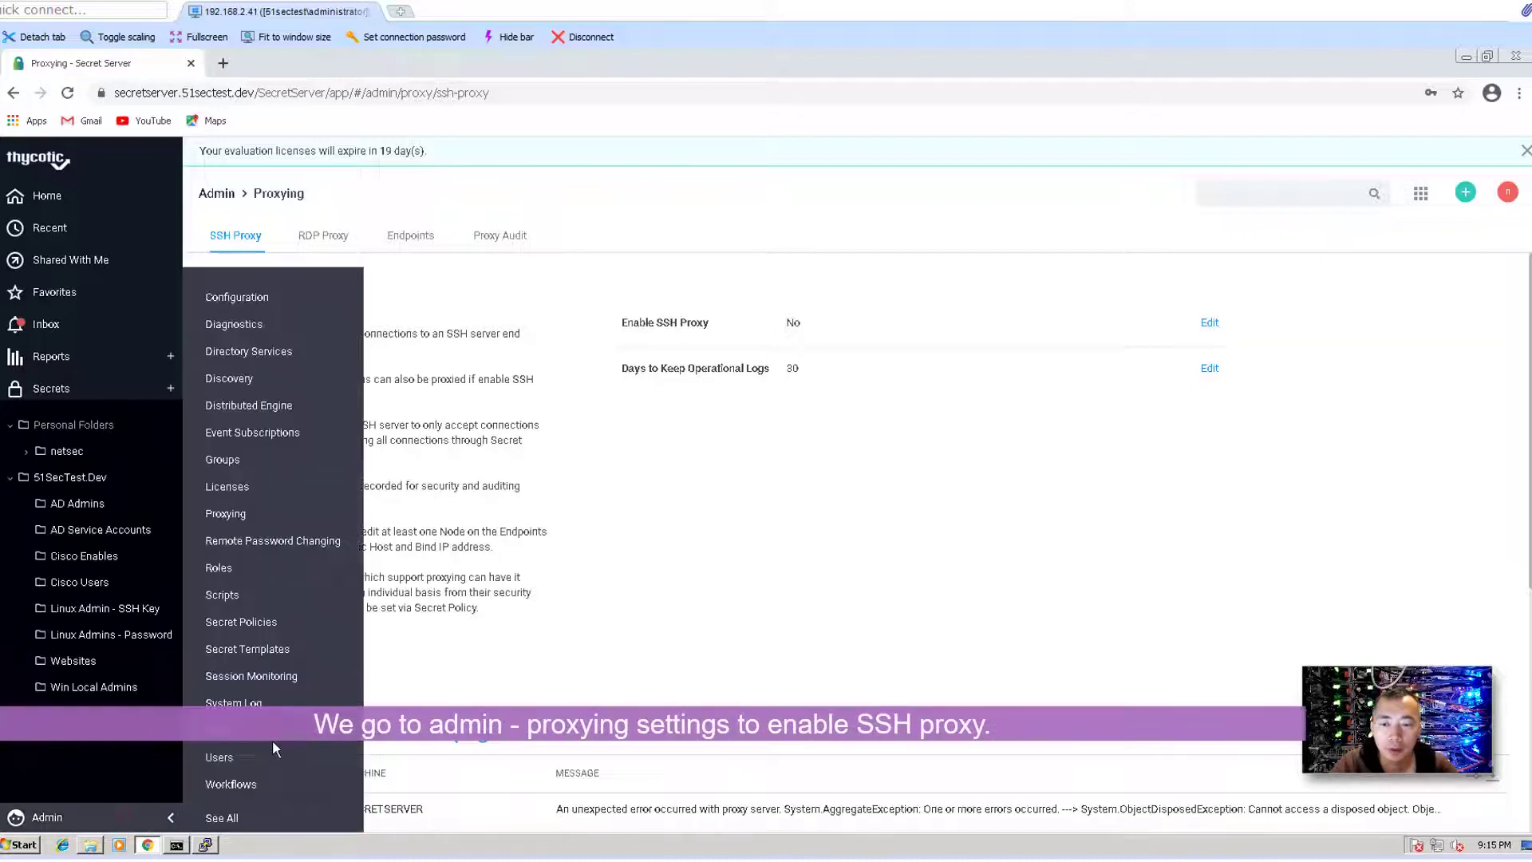
left_click(881, 481)
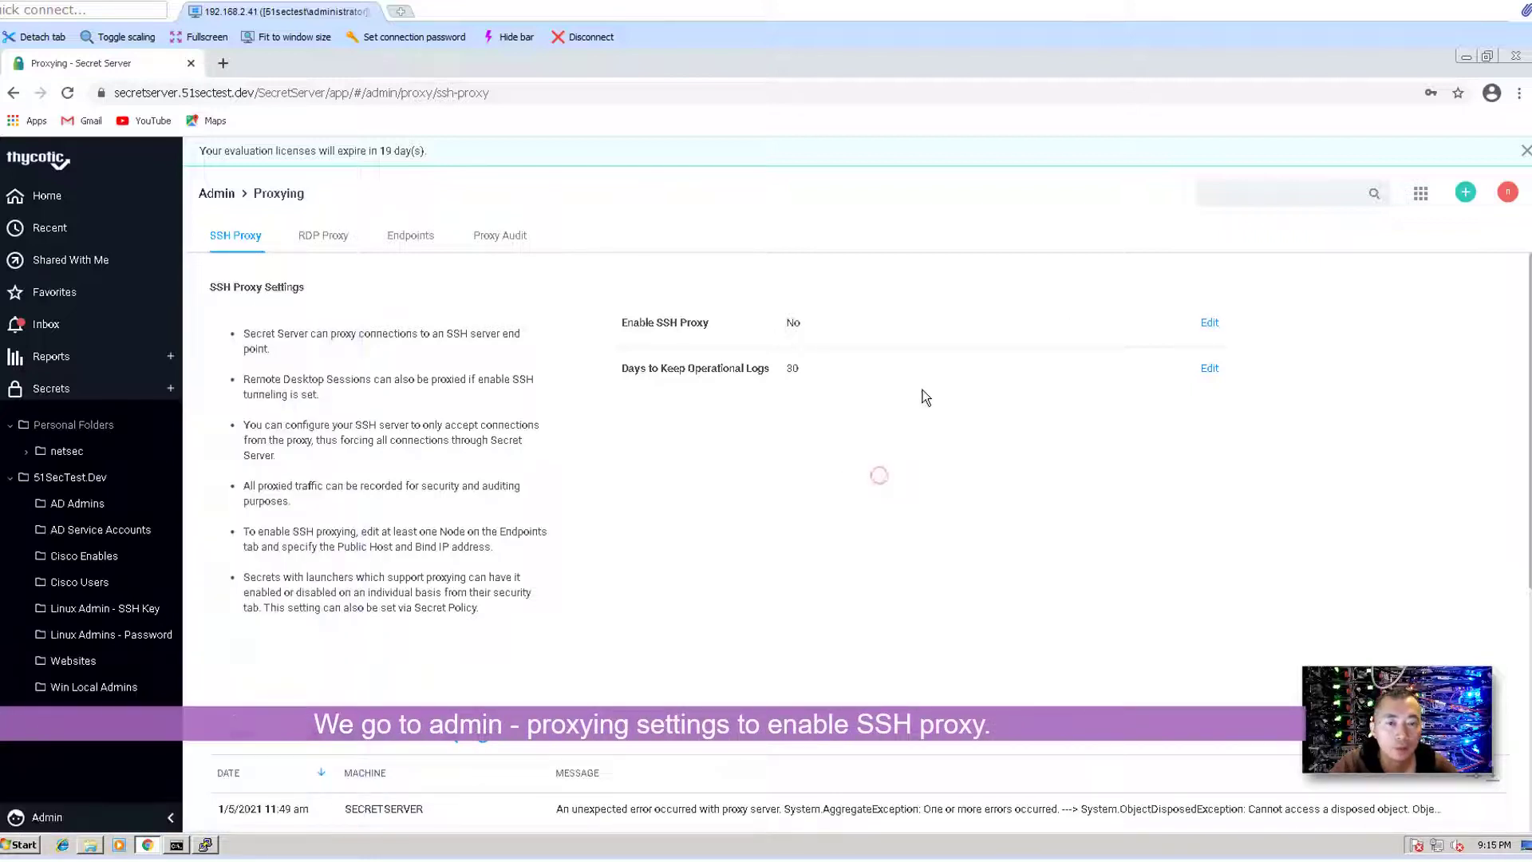
- Turn on Enable SSH Proxy on port 22 and save it
left_click(1208, 324)
left_click(593, 461)
left_click(1017, 549)
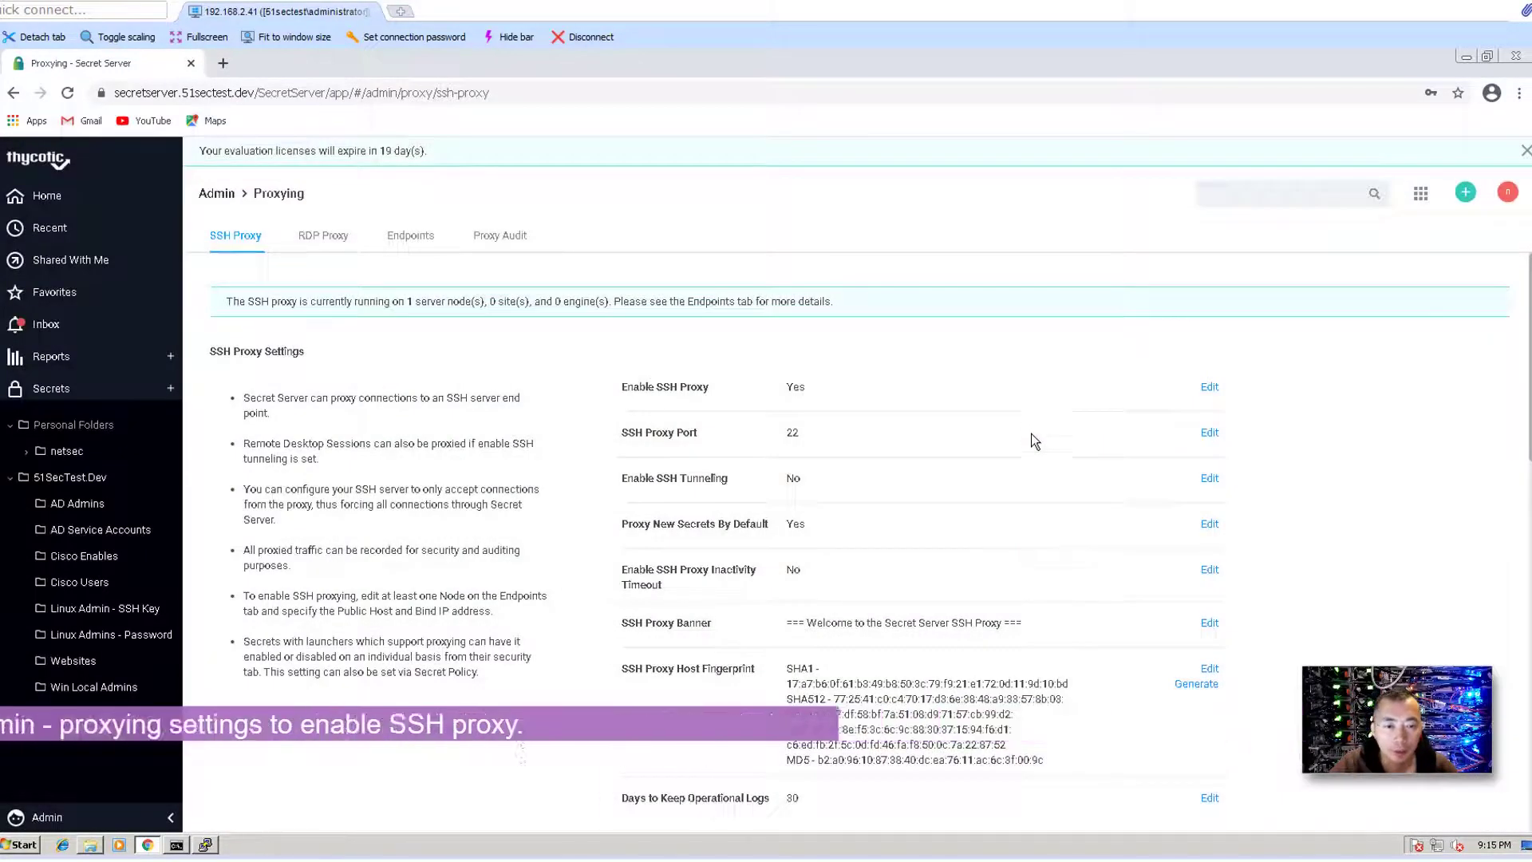
scroll(1031, 477, "down", 1)
scroll(1032, 477, "down", 2)
scroll(1032, 477, "down", 3)
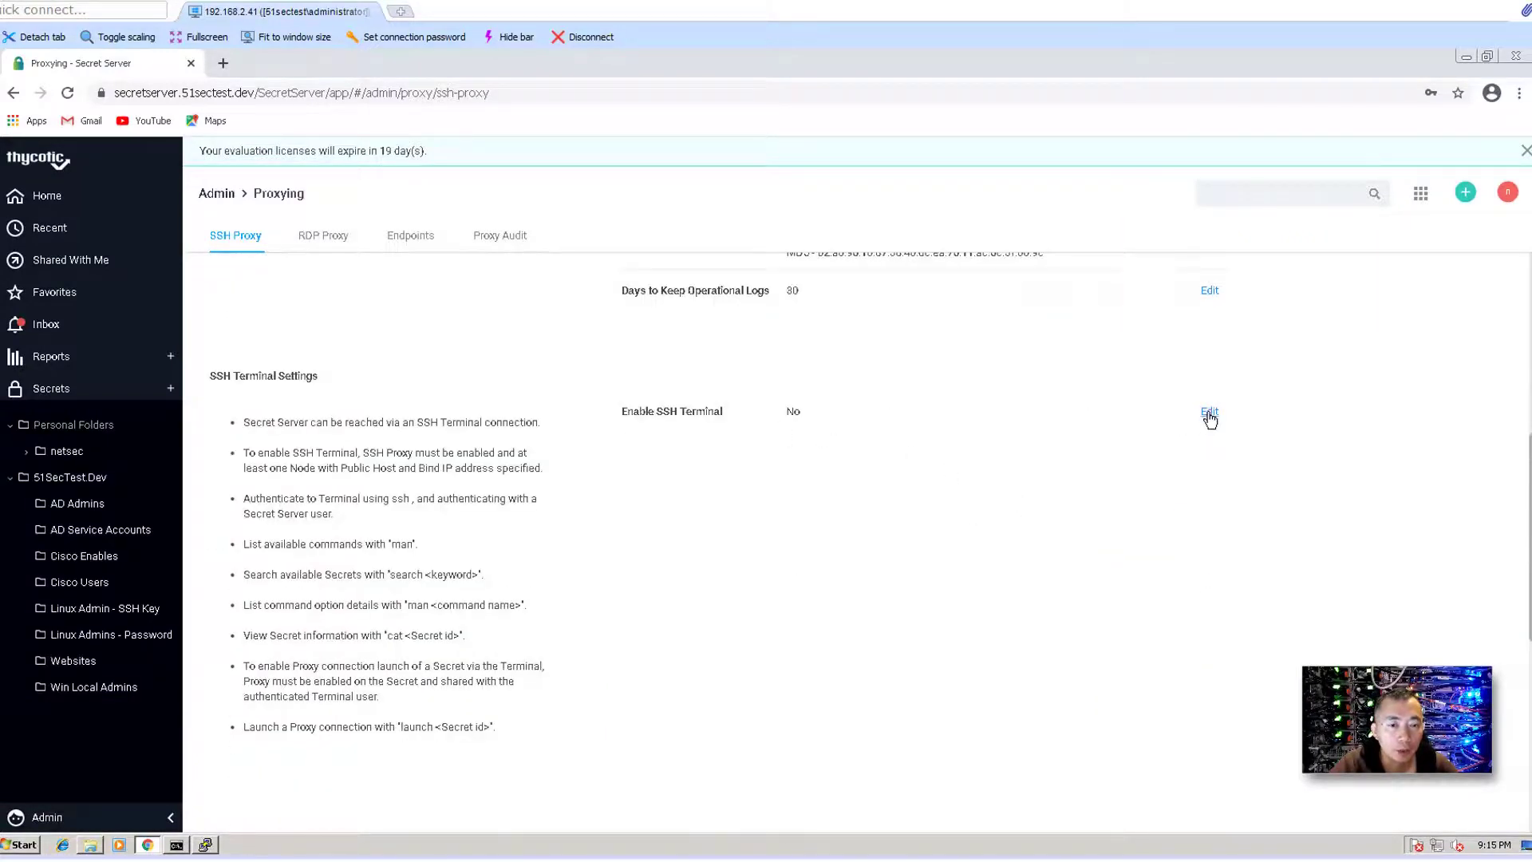
- Enable SSH Terminal, accepting the proxy restart warning, and save
left_click(1209, 414)
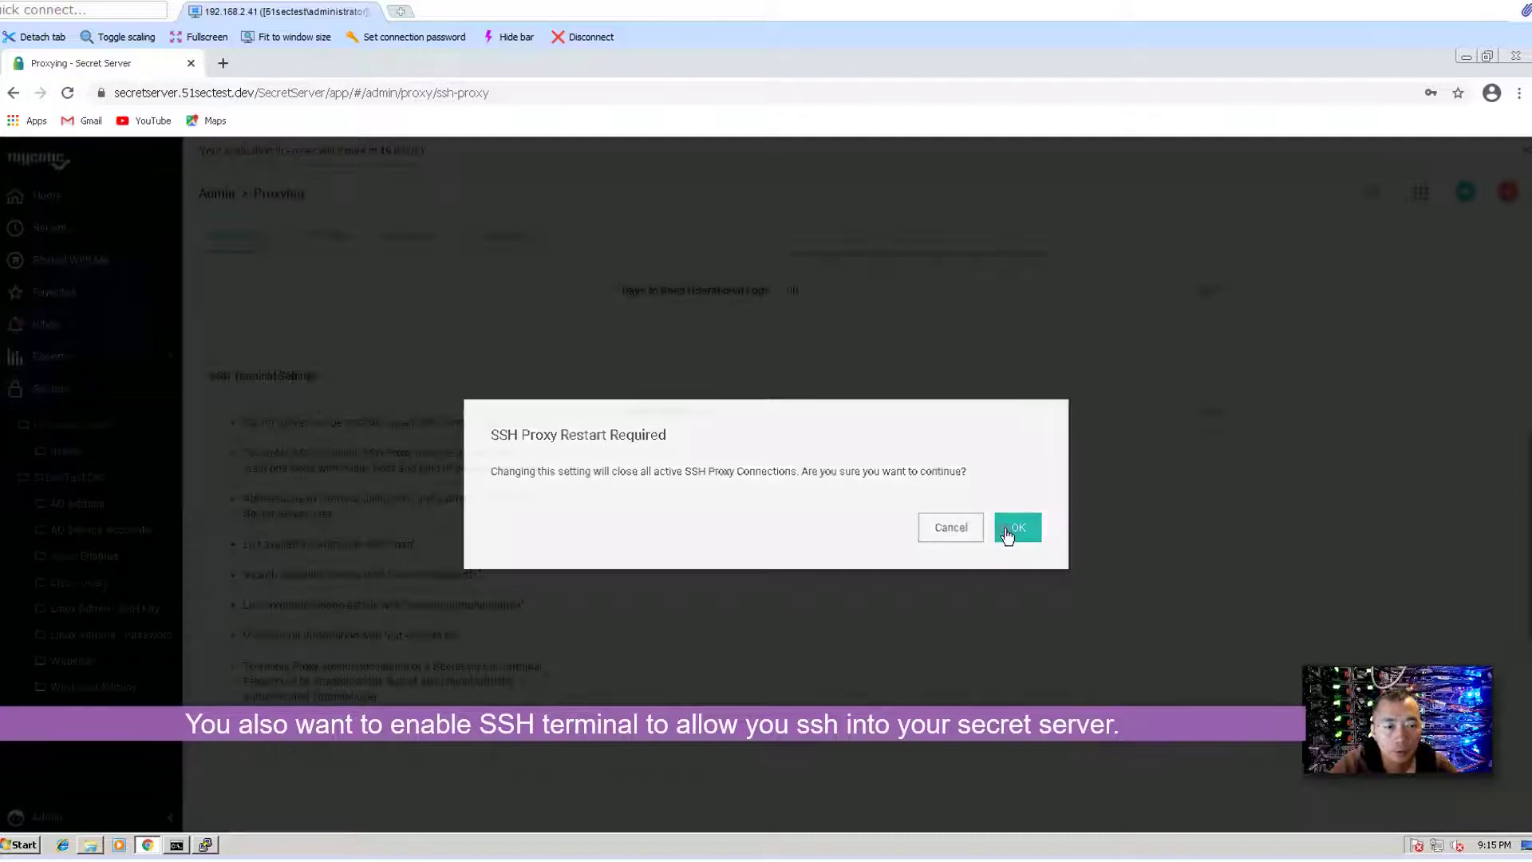
left_click(1013, 528)
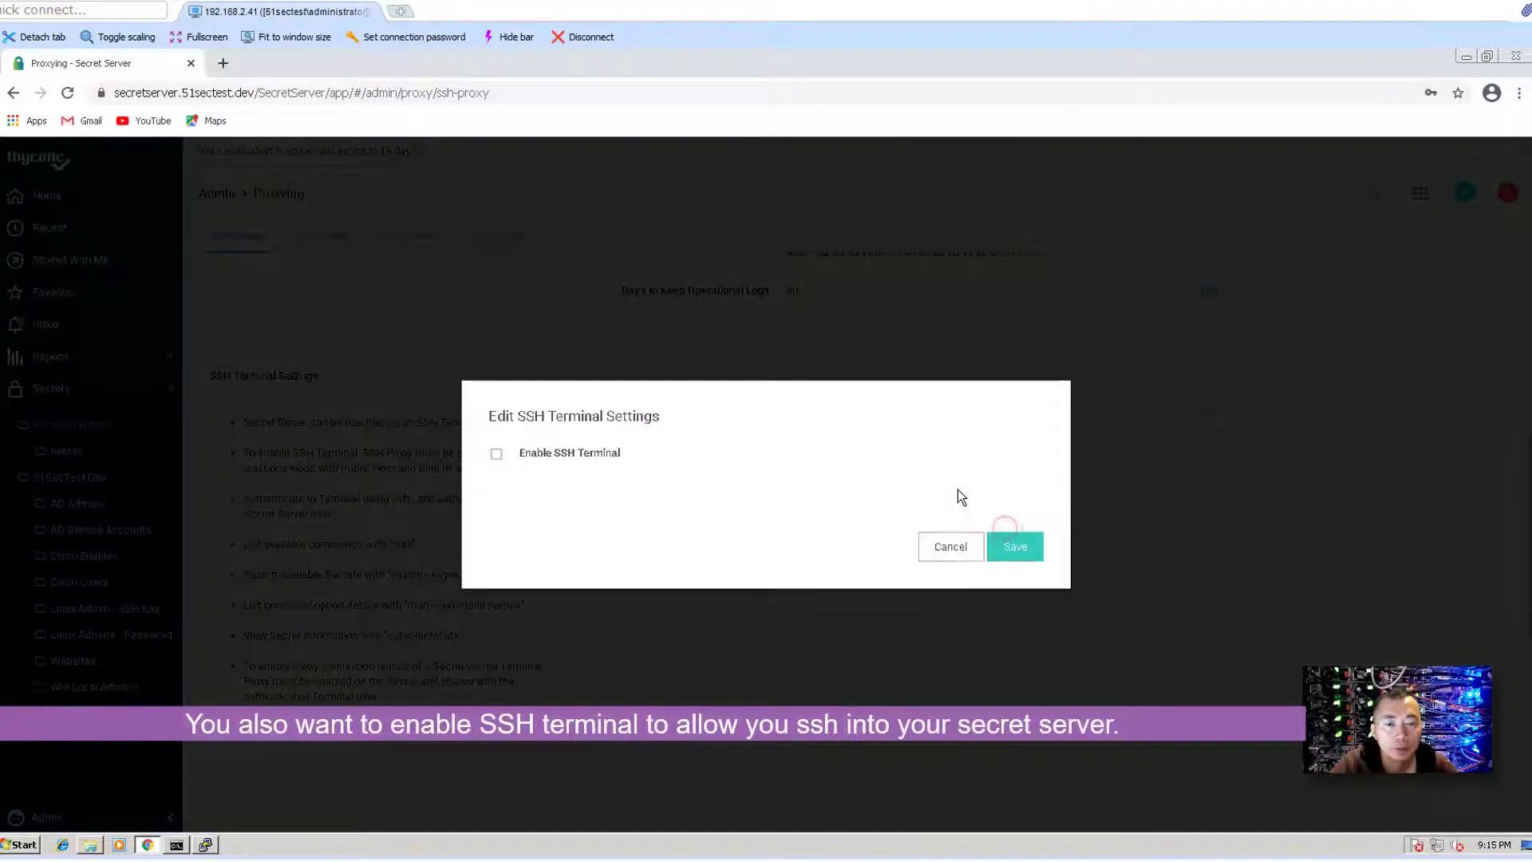
left_click(581, 456)
left_click(1011, 547)
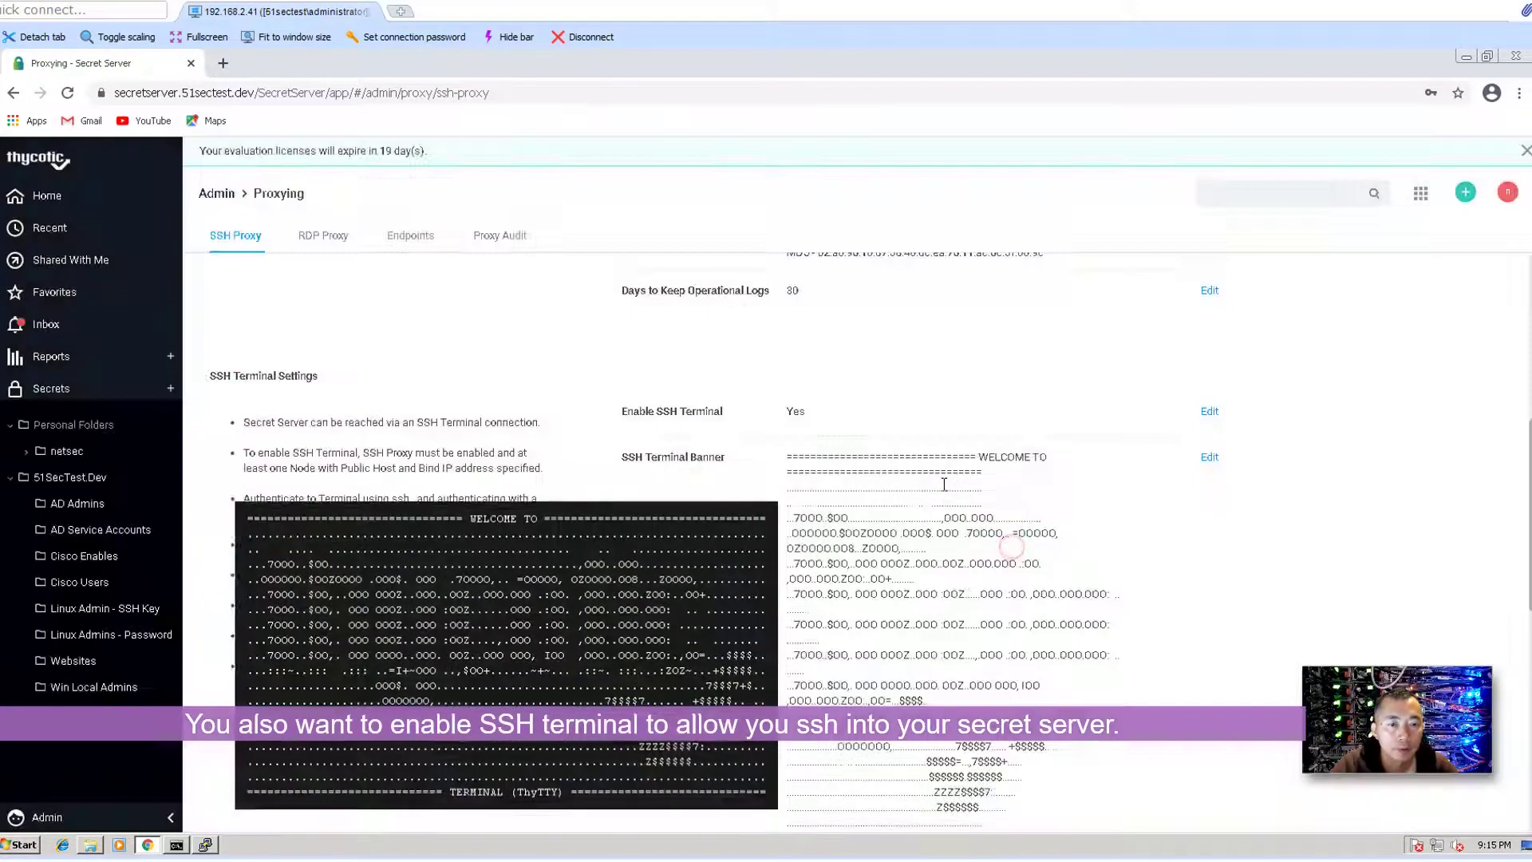
- Review the ThyTTY terminal banner and the SSH proxy log binding to port 22
scroll(977, 375, "up", 3)
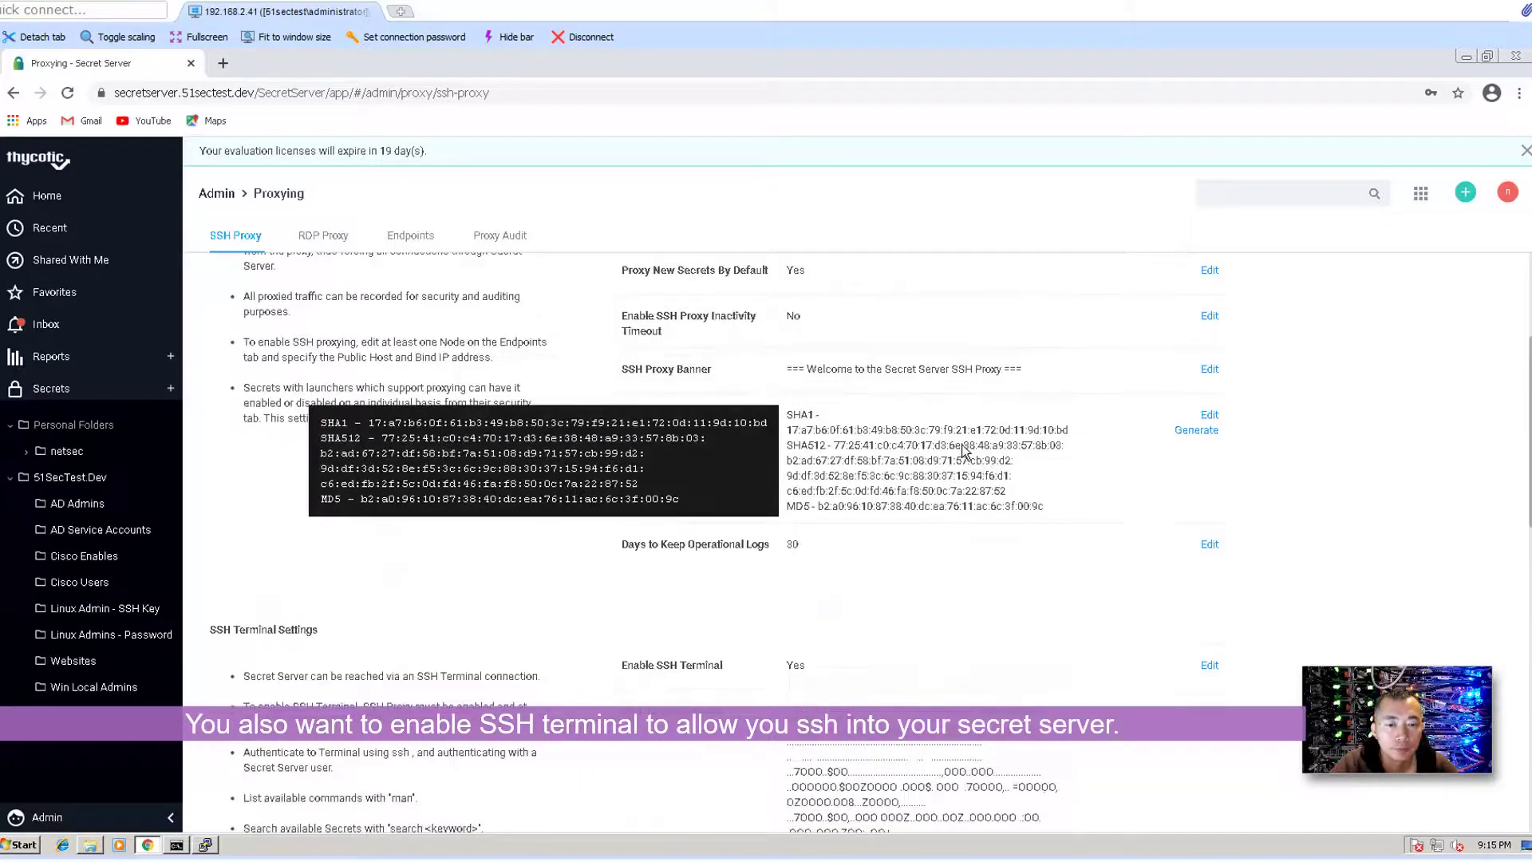
scroll(860, 447, "up", 1)
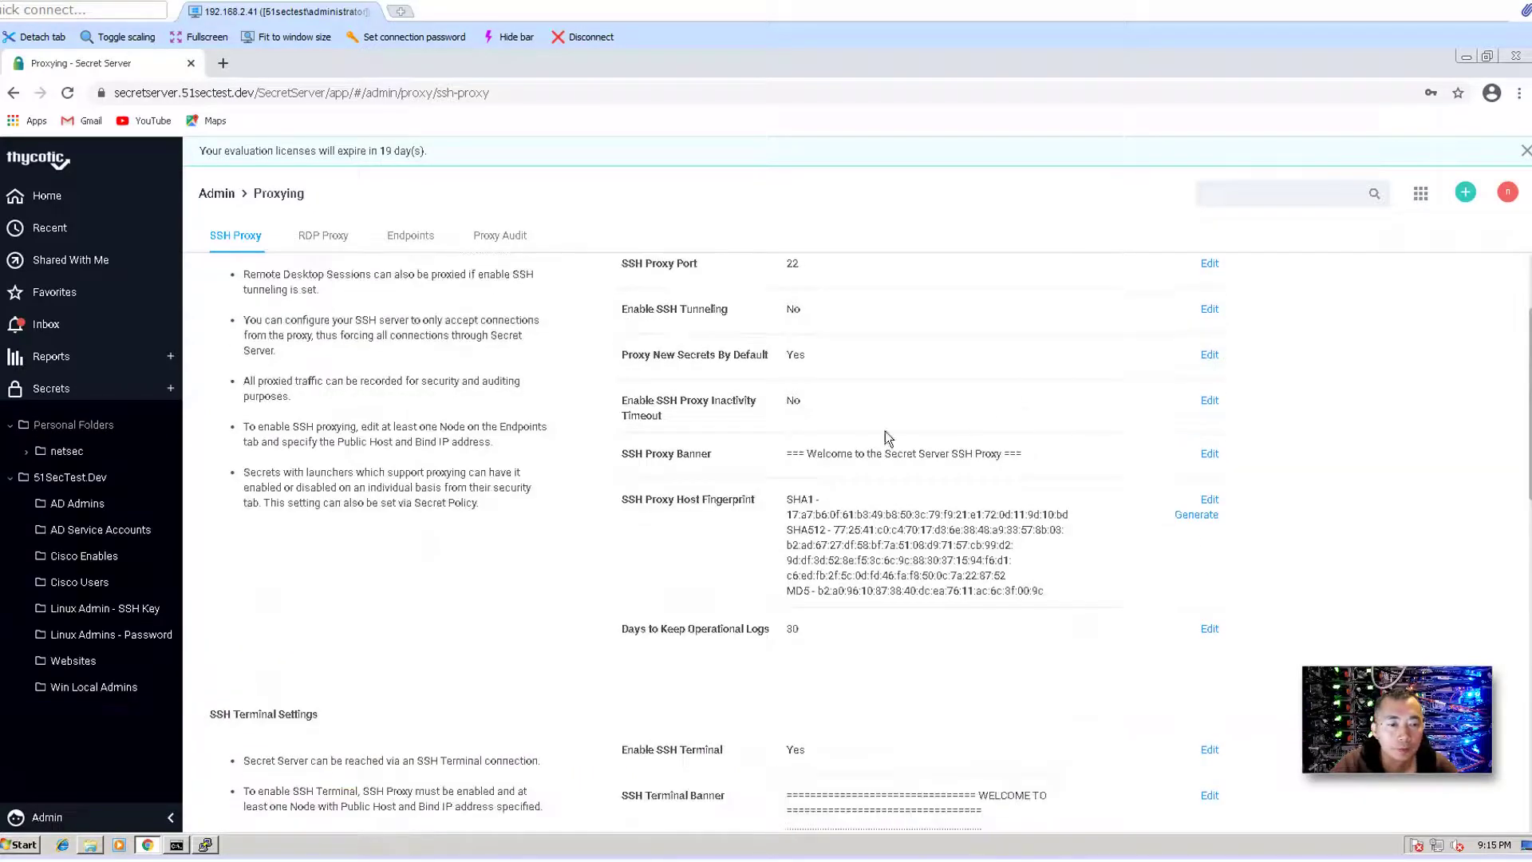
left_click_drag(784, 454, 940, 453)
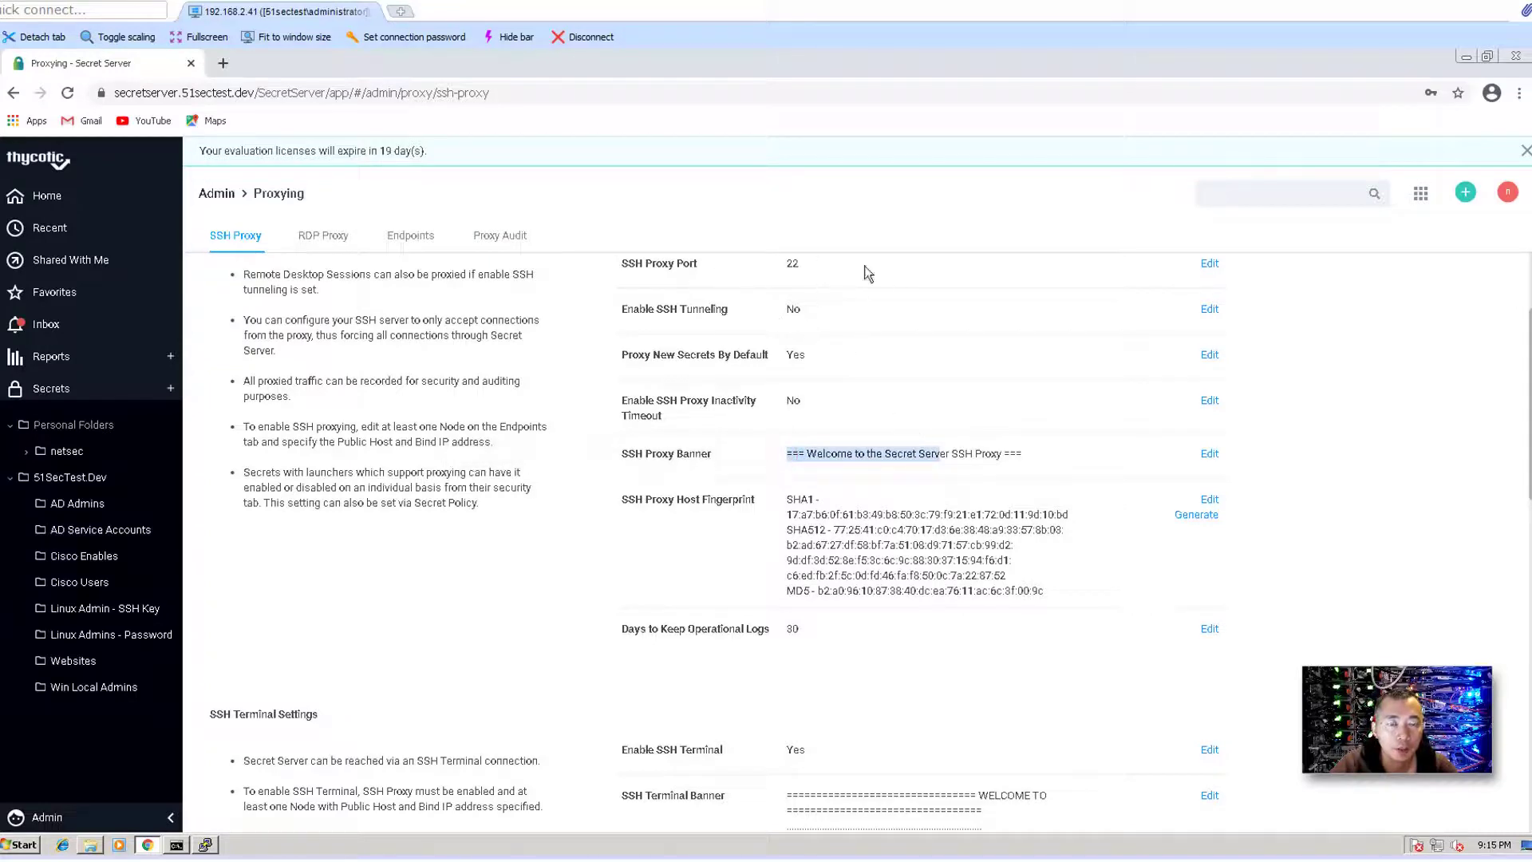
left_click_drag(838, 265, 790, 249)
scroll(878, 363, "up", 2)
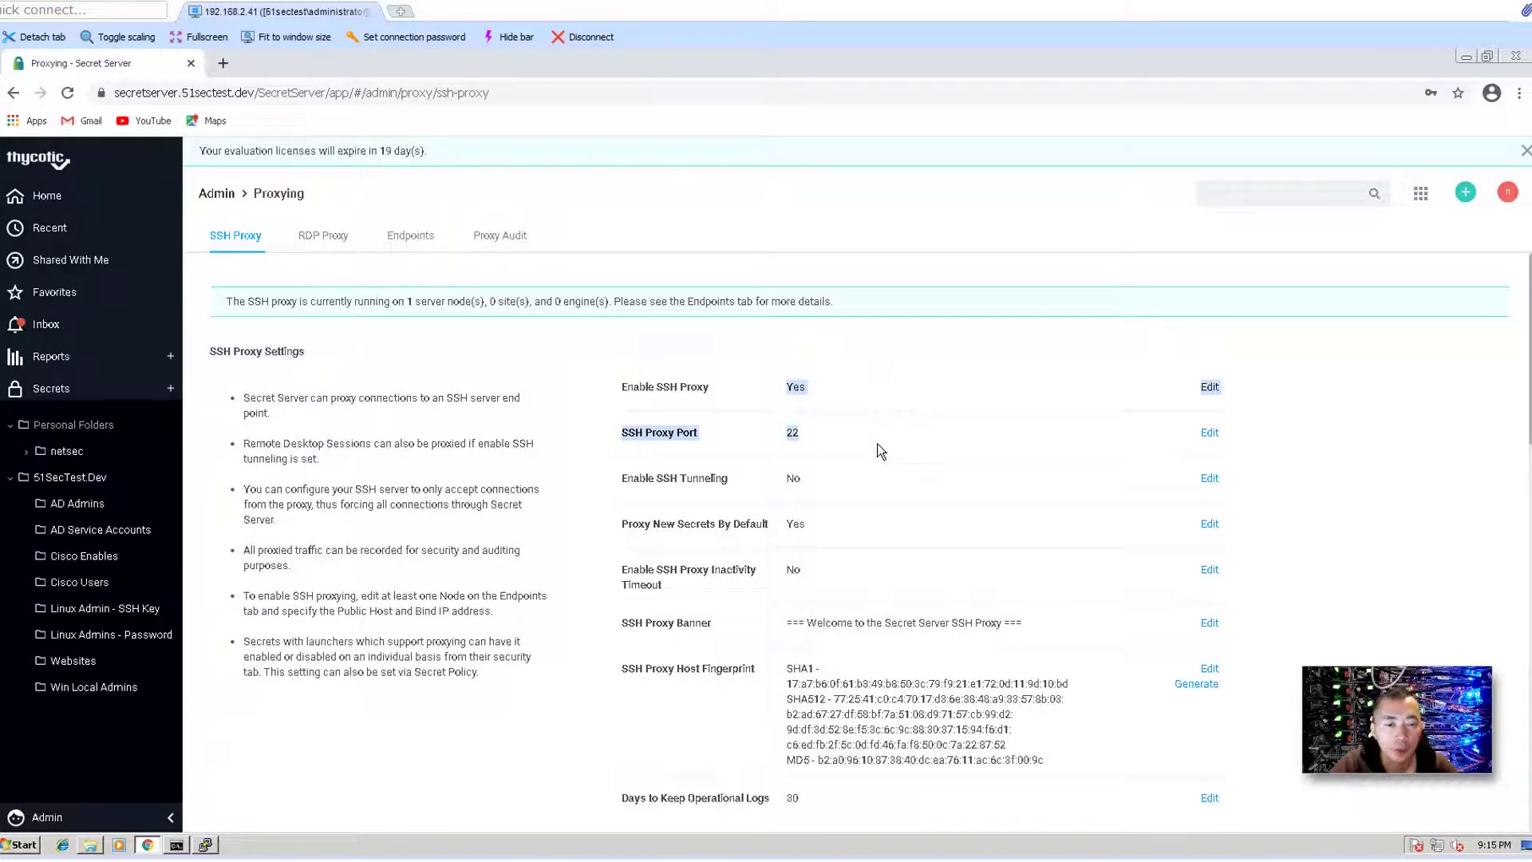
left_click(868, 442)
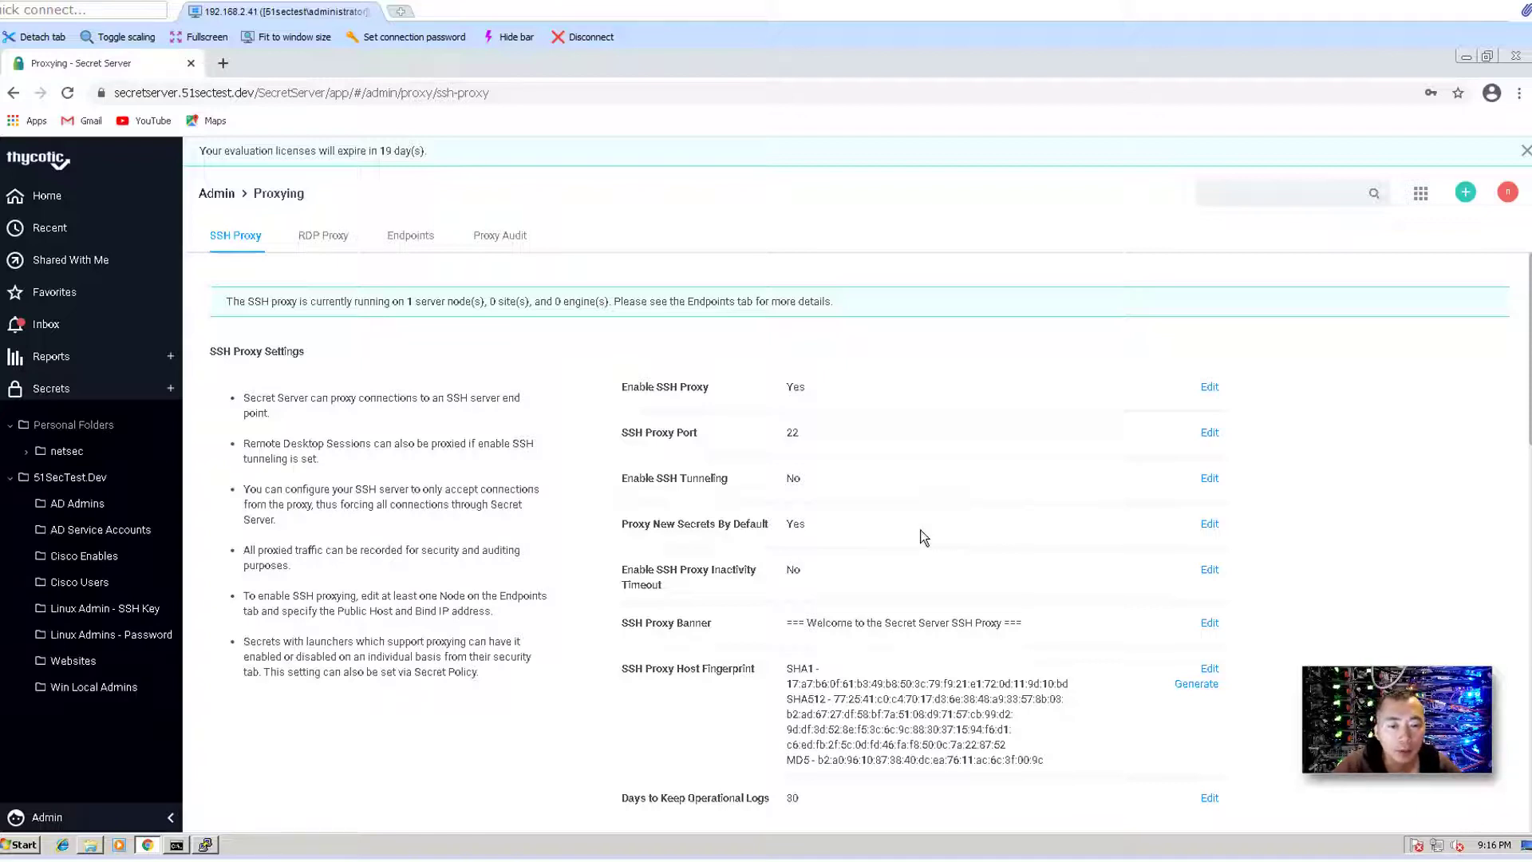
scroll(923, 537, "down", 1)
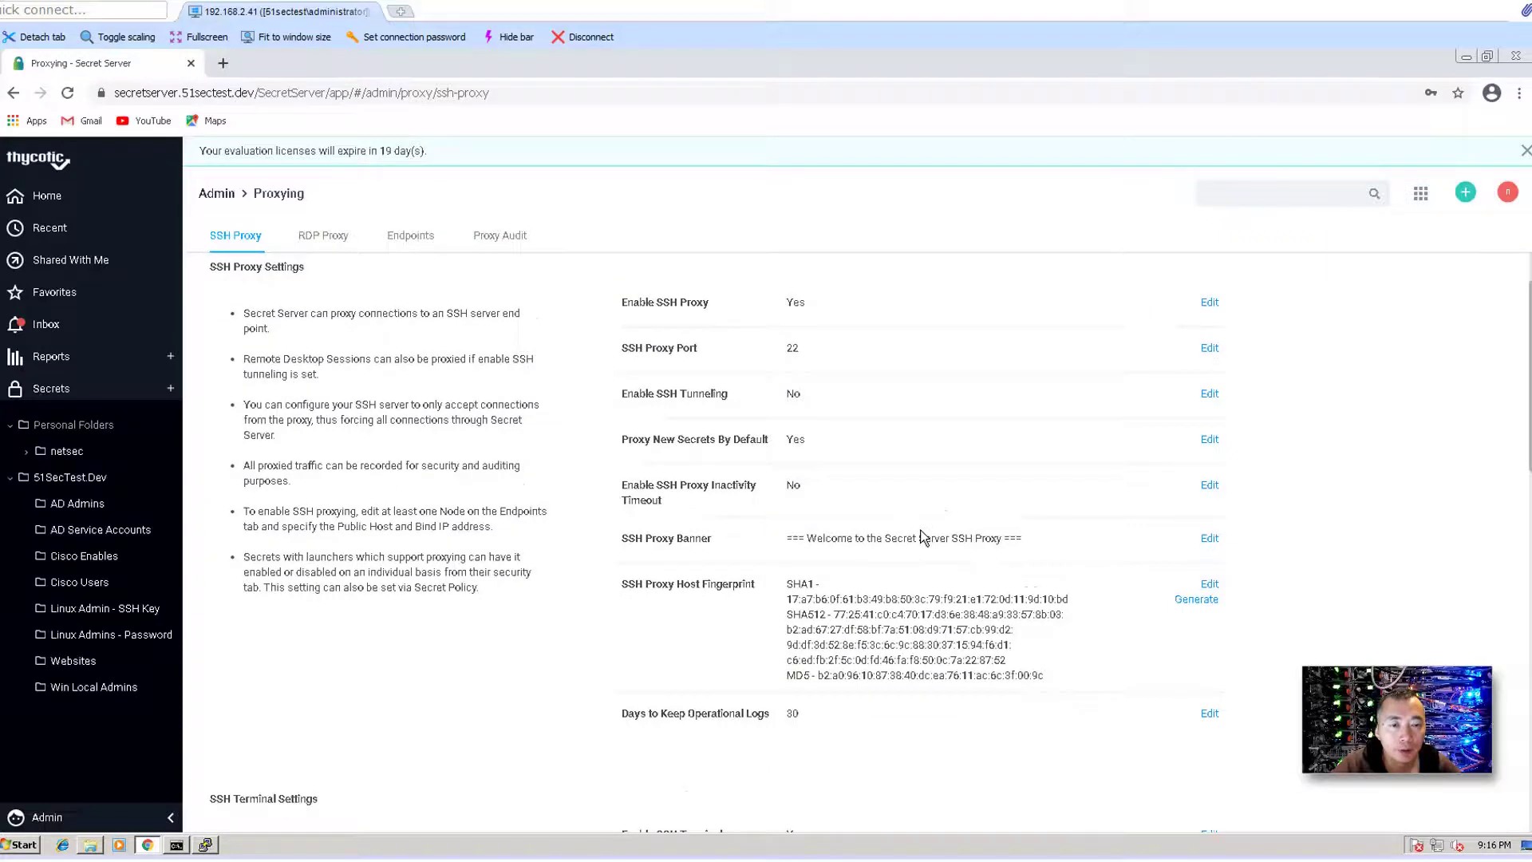
scroll(923, 537, "down", 12)
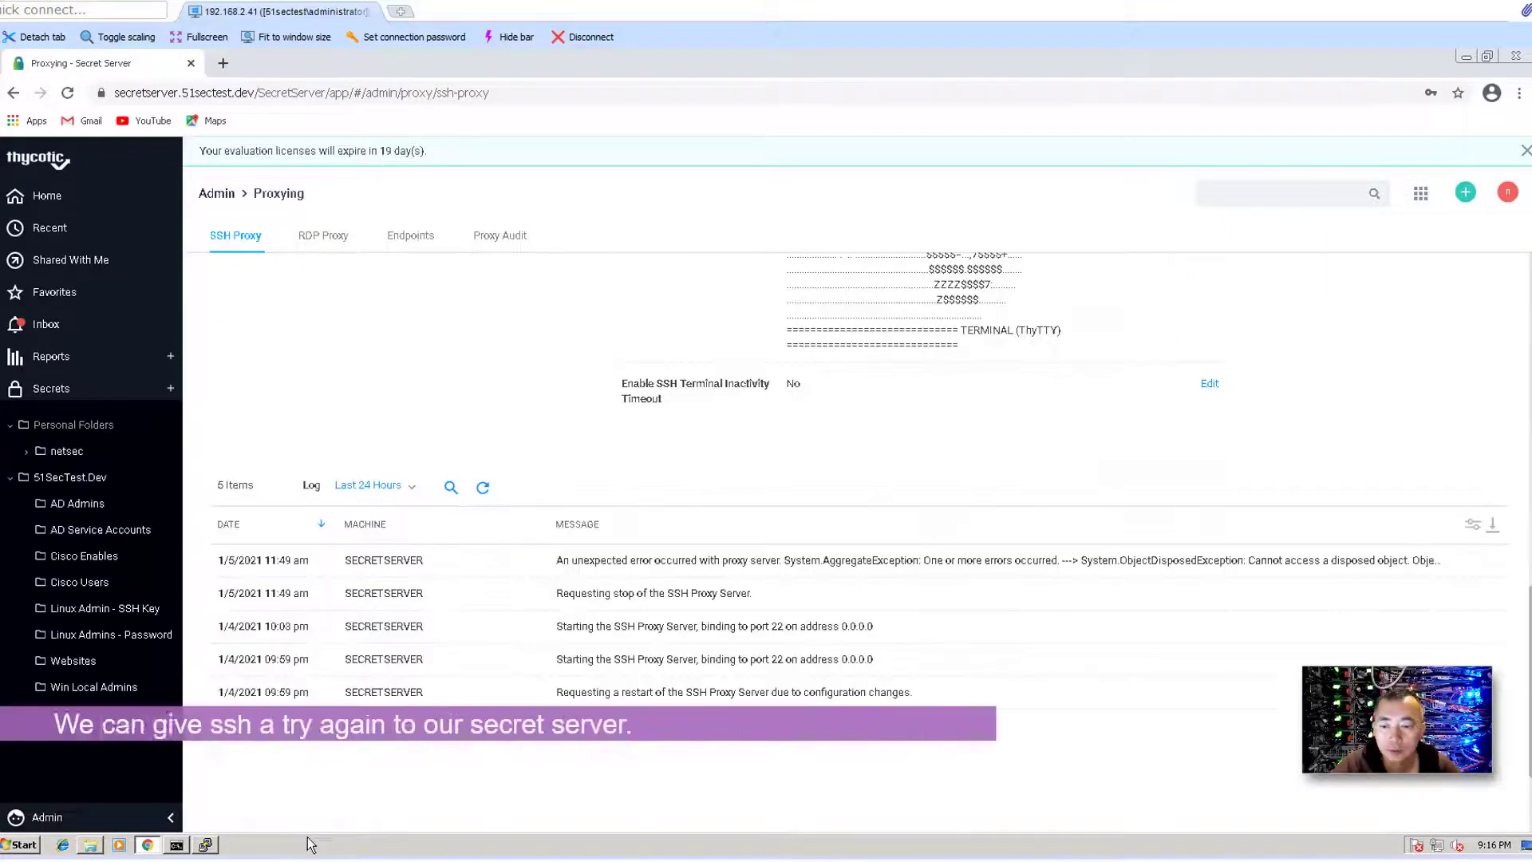
- Restart the PuTTY session to 192.168.2.243, trust the host key, and log in as admin
left_click(205, 844)
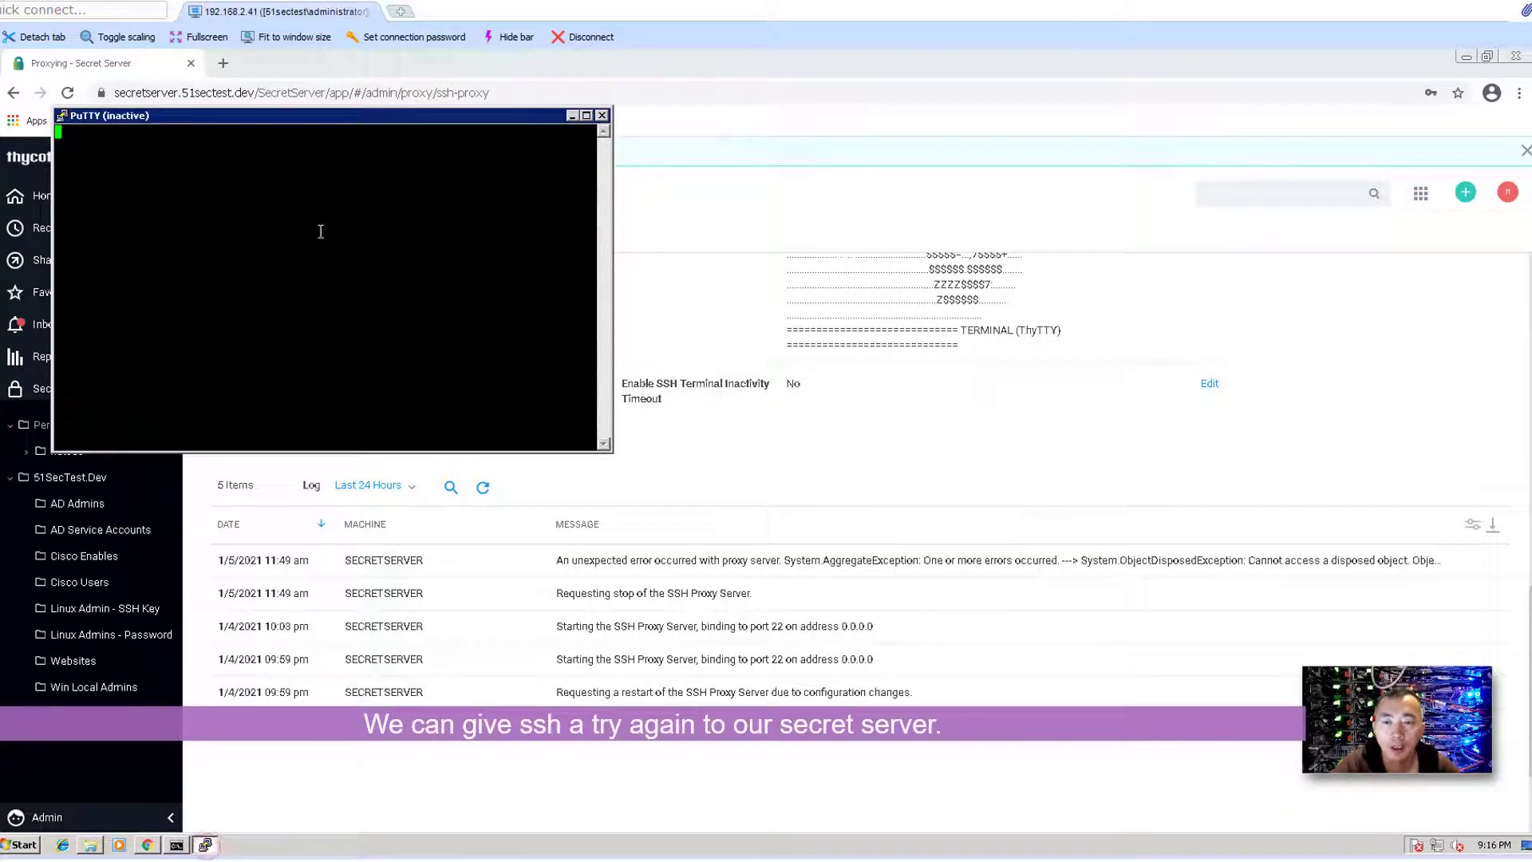
left_click(64, 114)
left_click(150, 281)
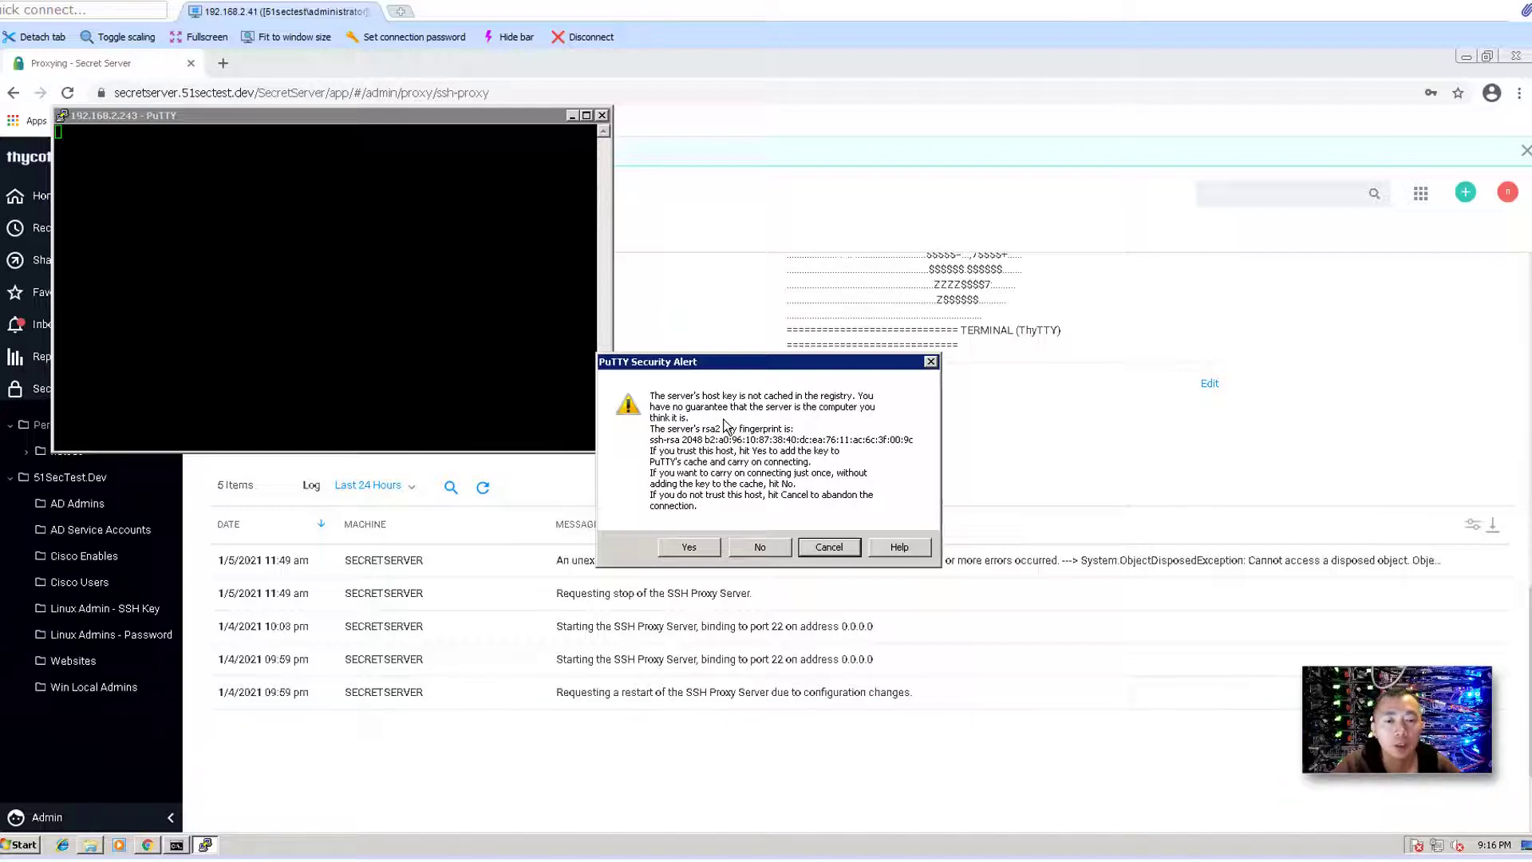
left_click(704, 546)
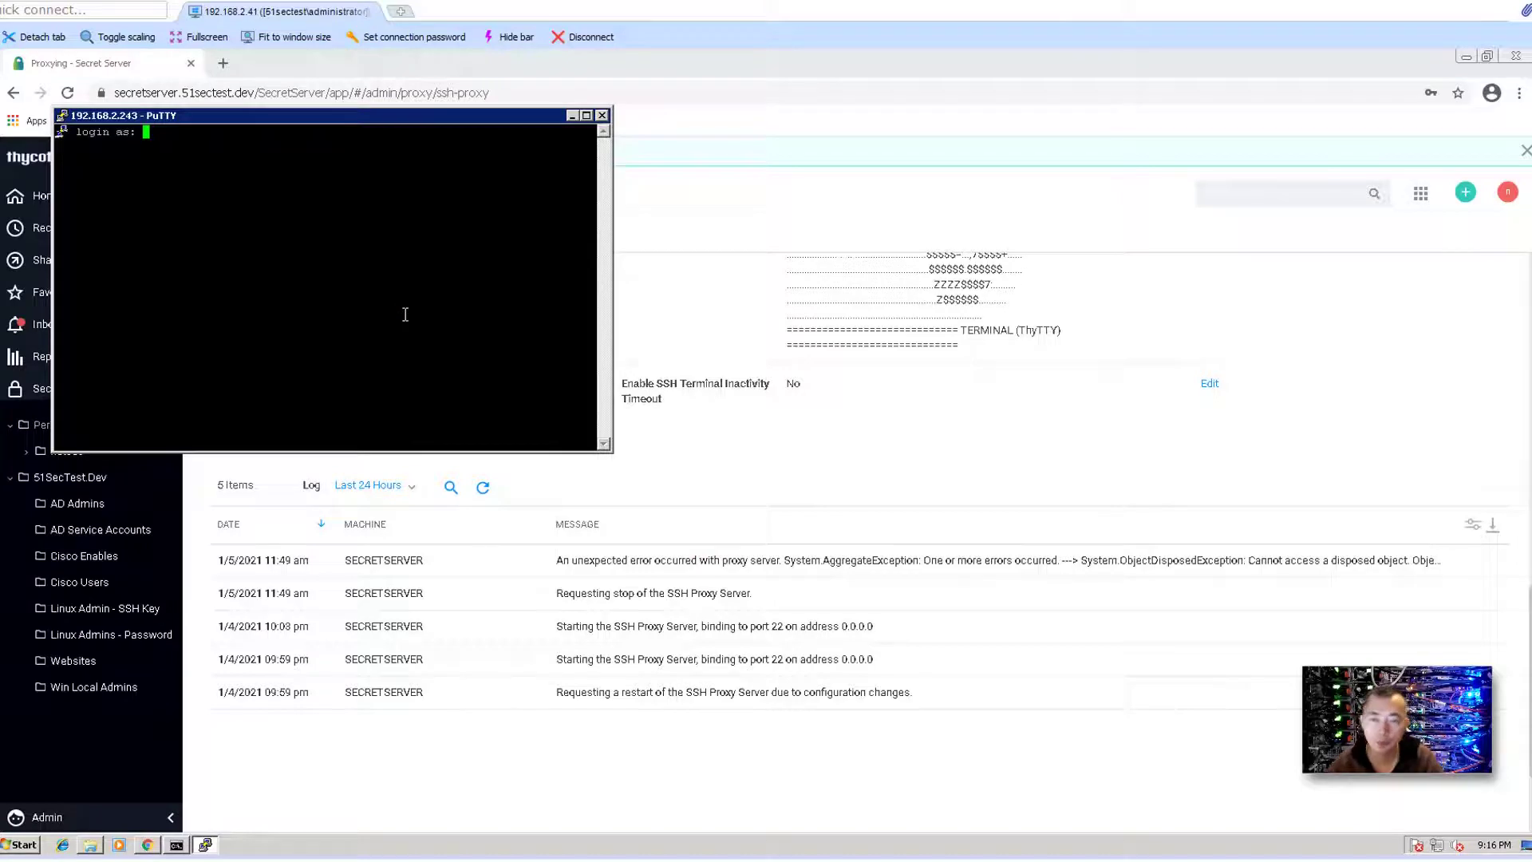
type("admin")
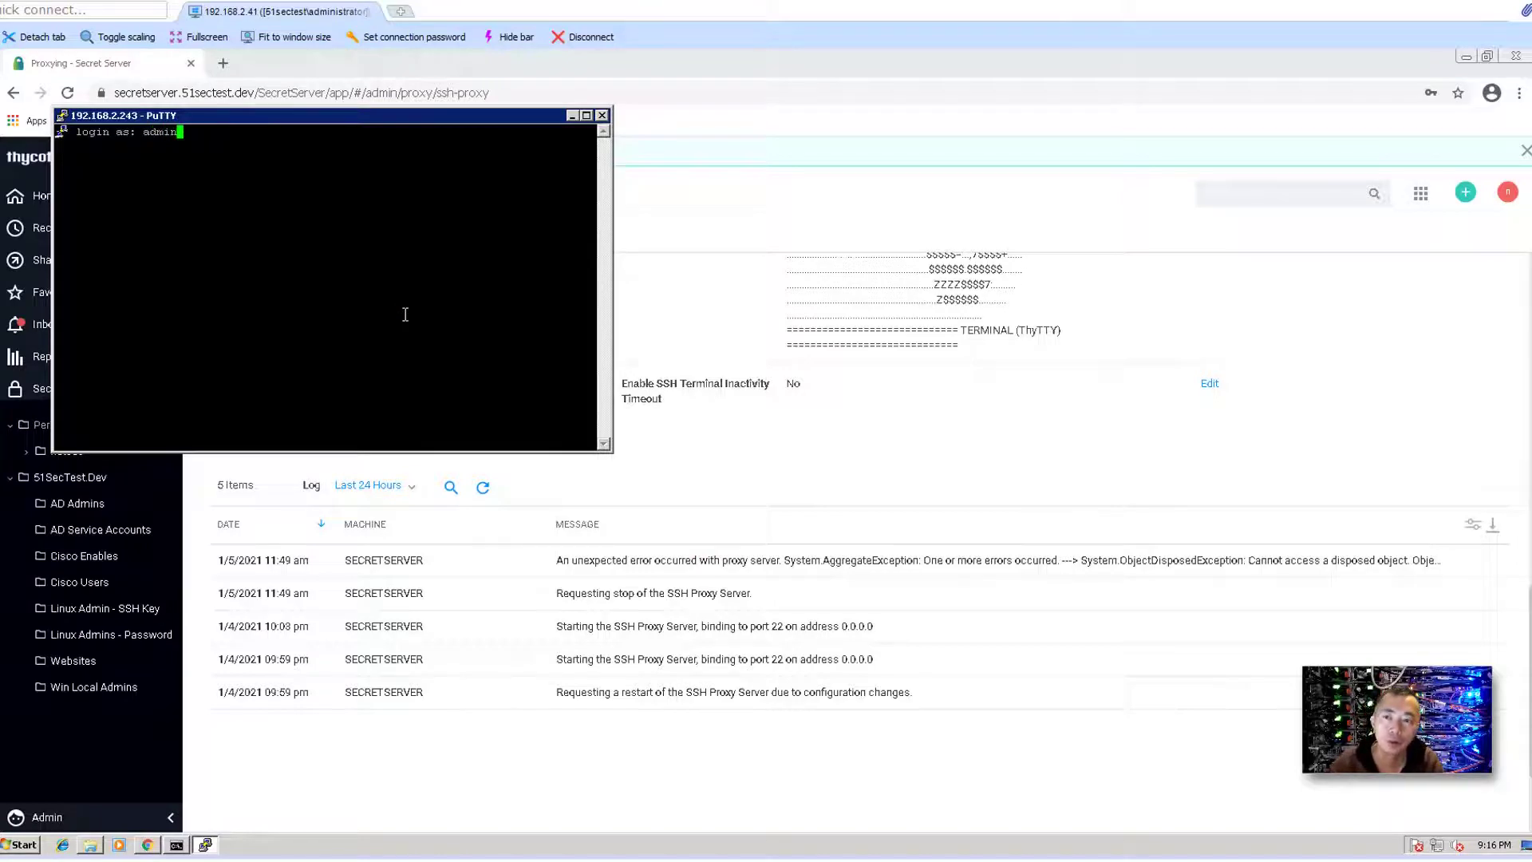
key("Return")
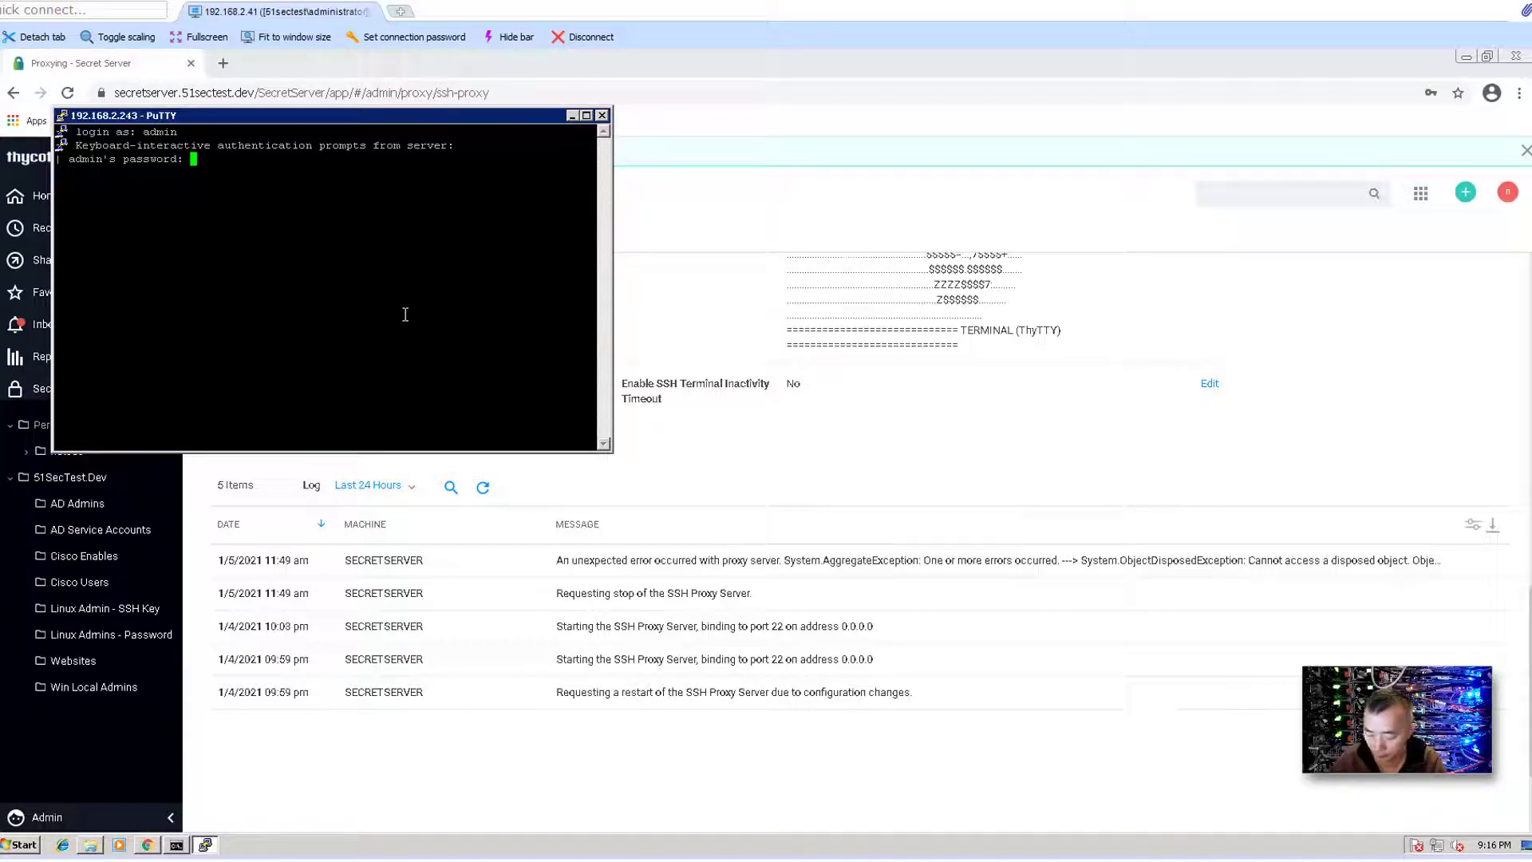
key("Return")
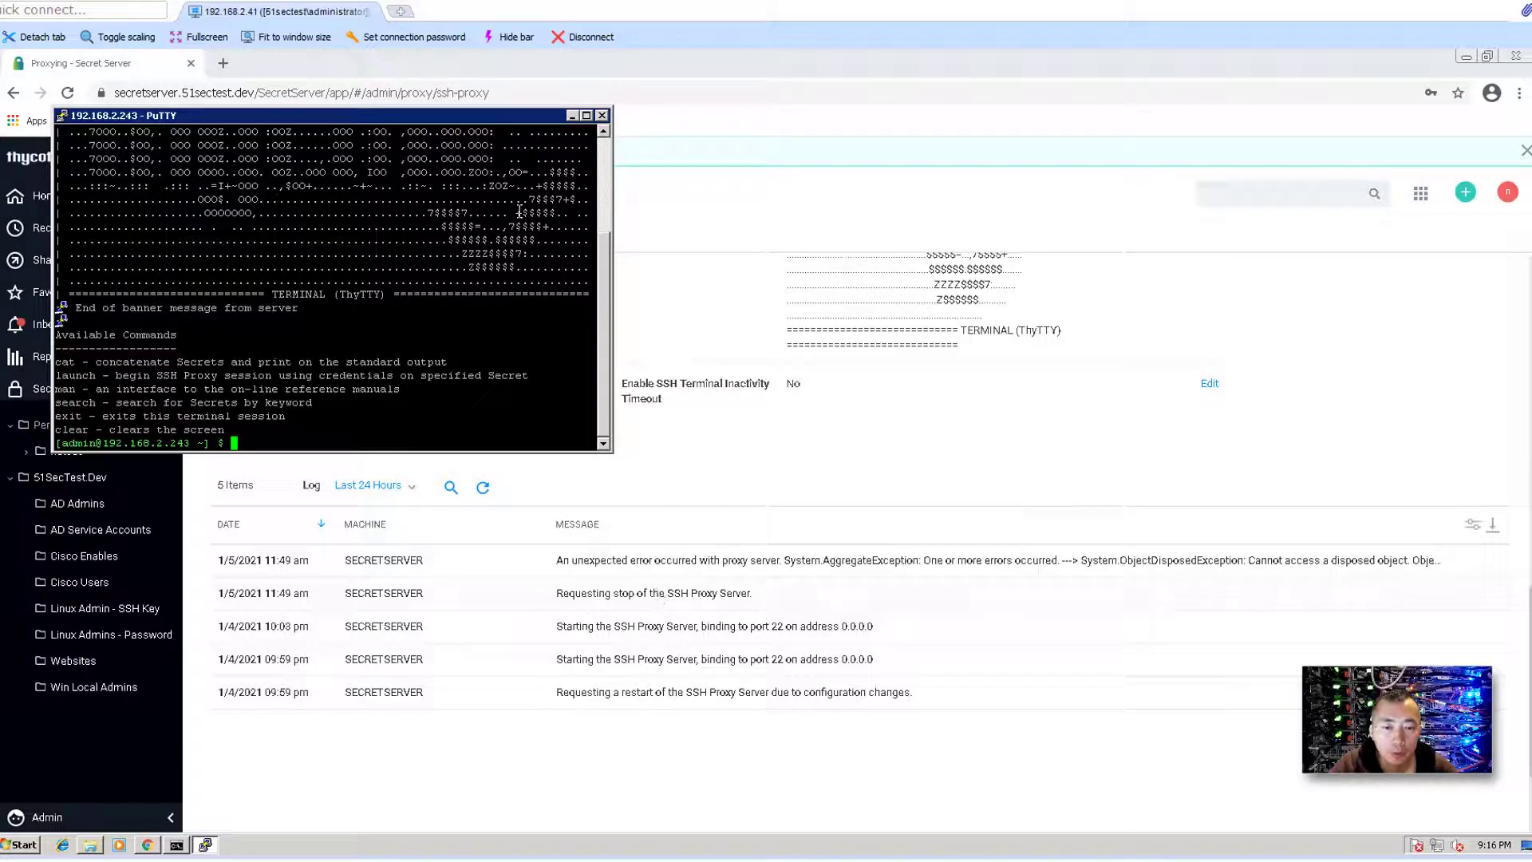
left_click_drag(493, 116, 724, 434)
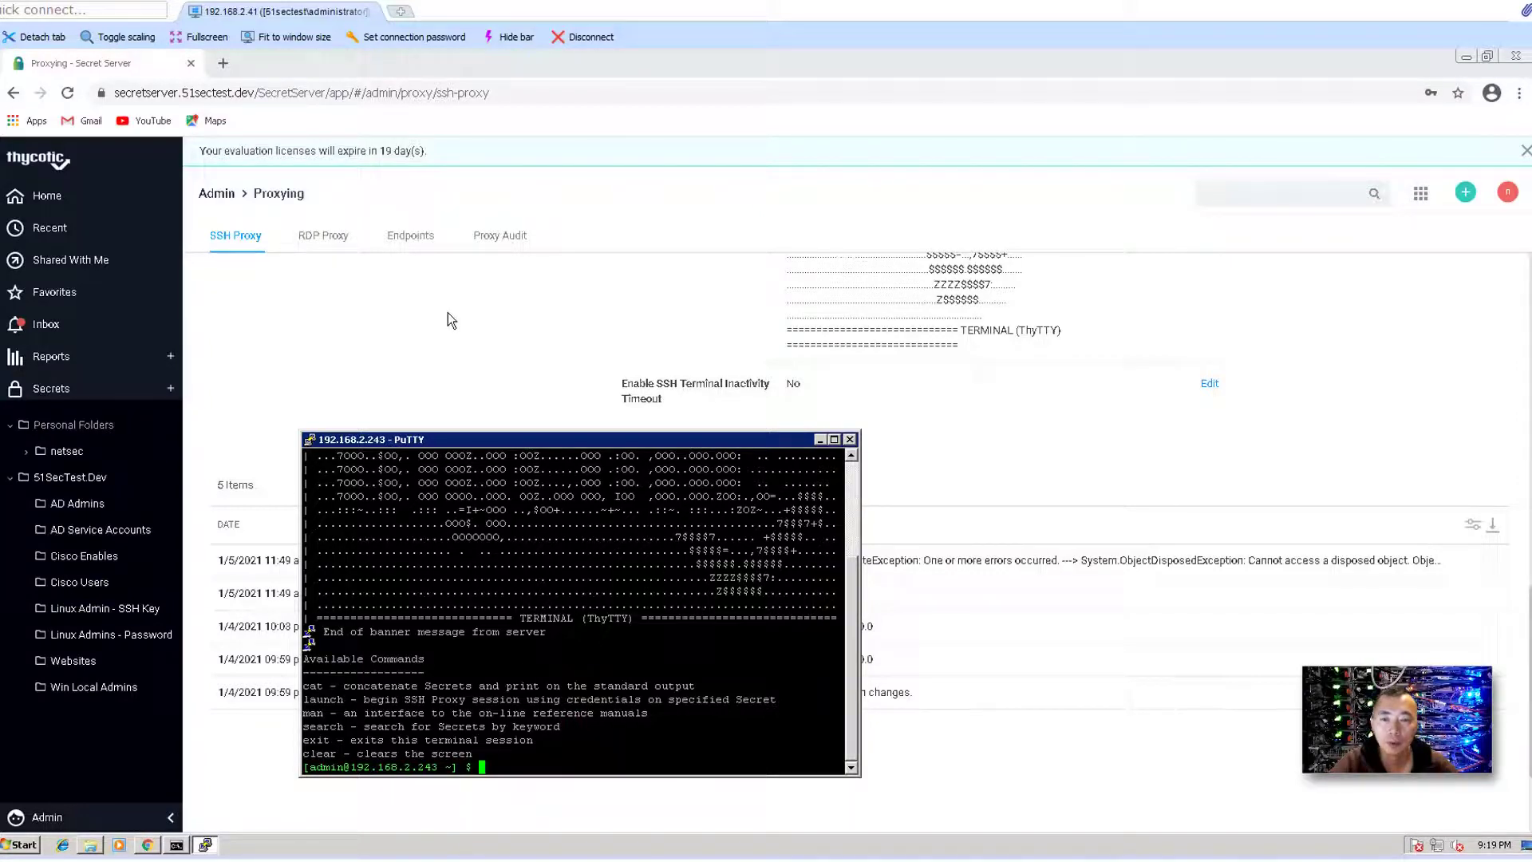
left_click(448, 315)
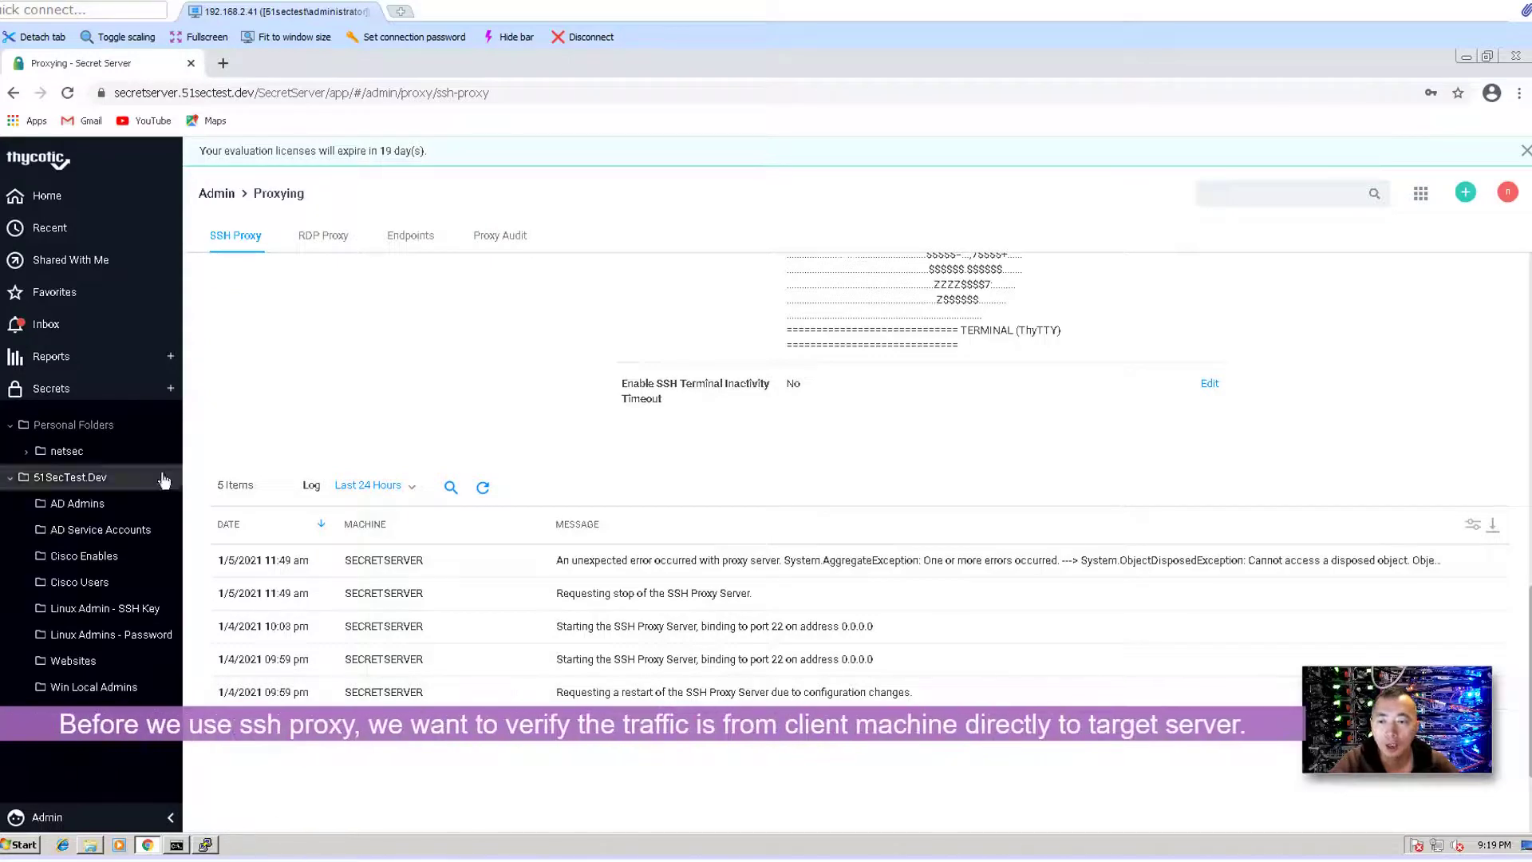
- Open the Linux Admins - Password folder and run netstat -an in Command Prompt
left_click(112, 634)
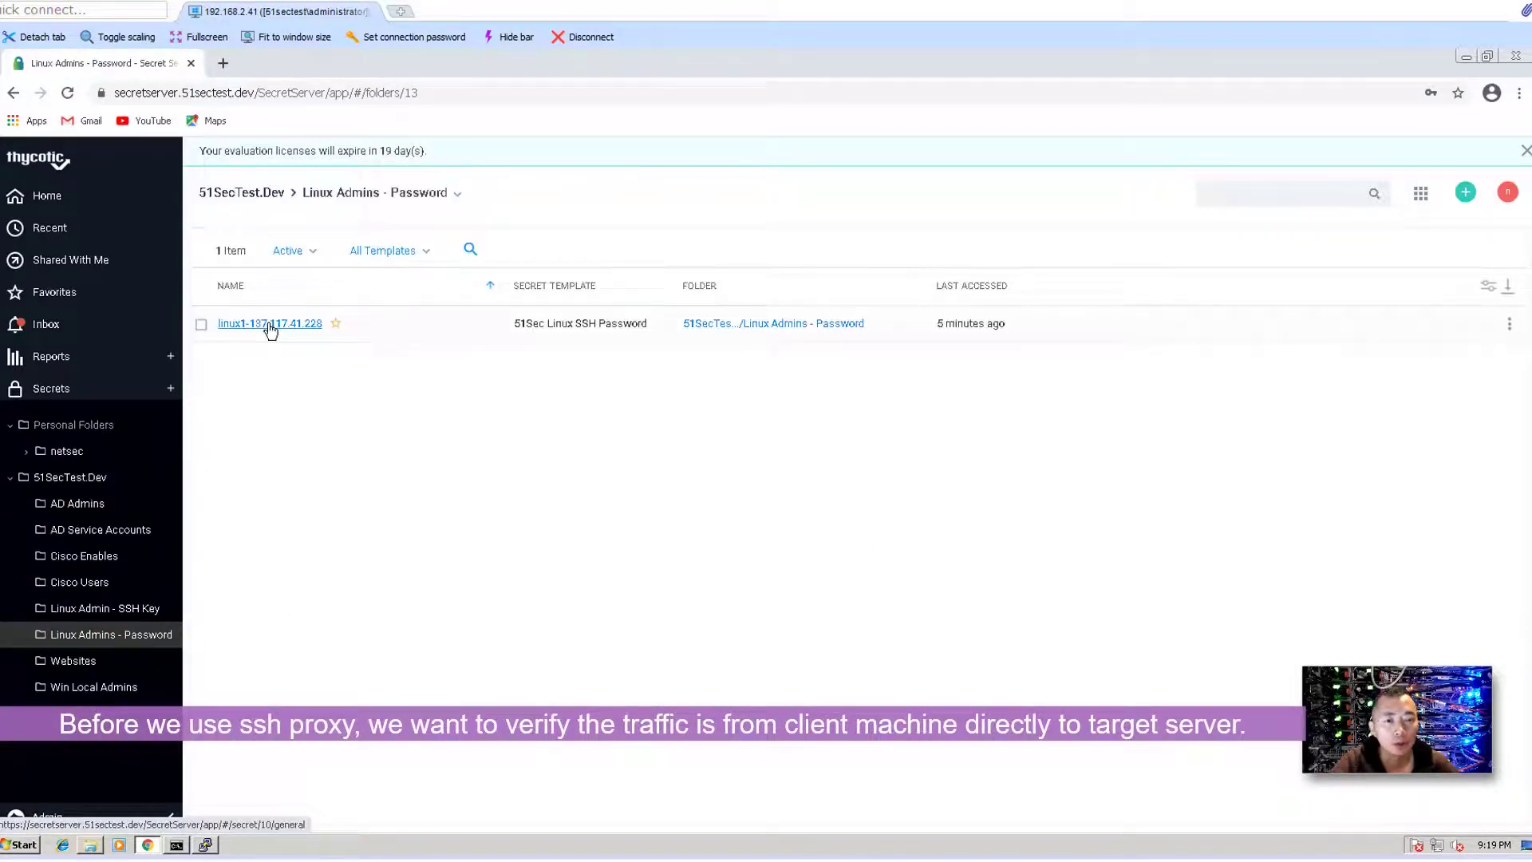
left_click(177, 846)
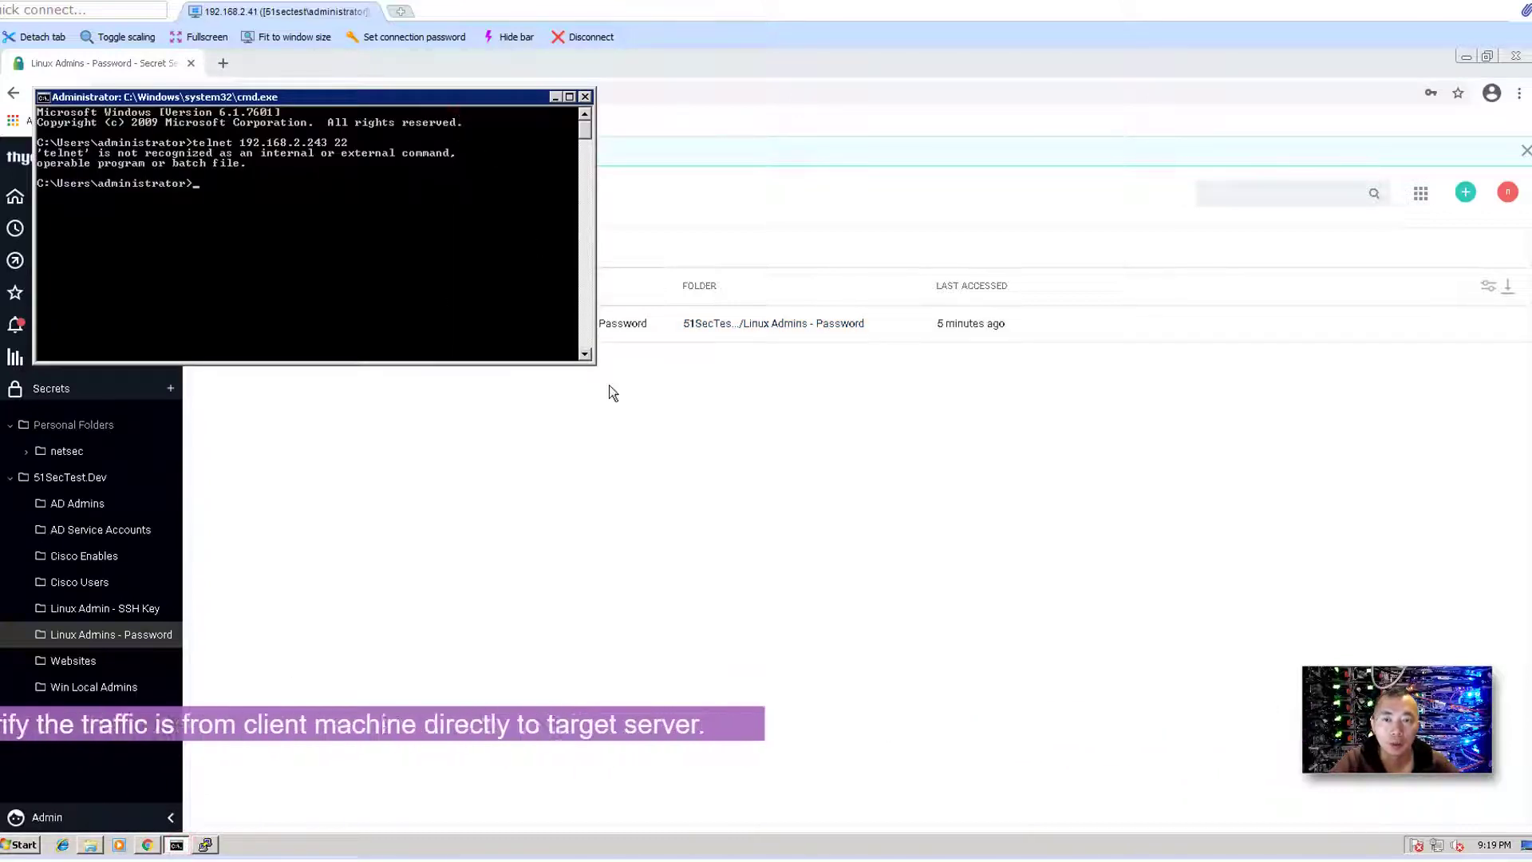
left_click_drag(509, 99, 741, 481)
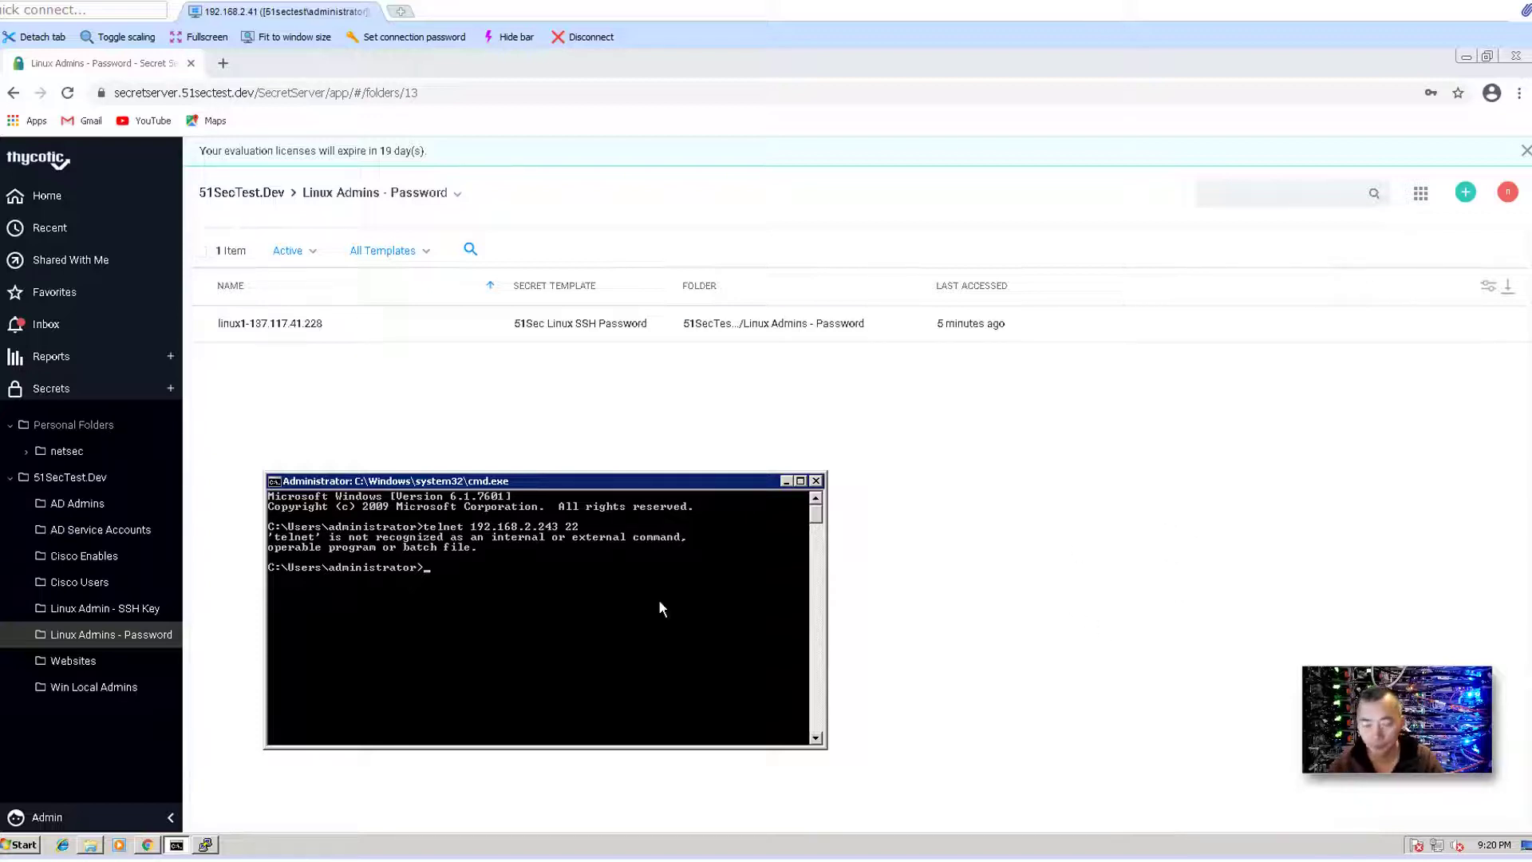
type("nets")
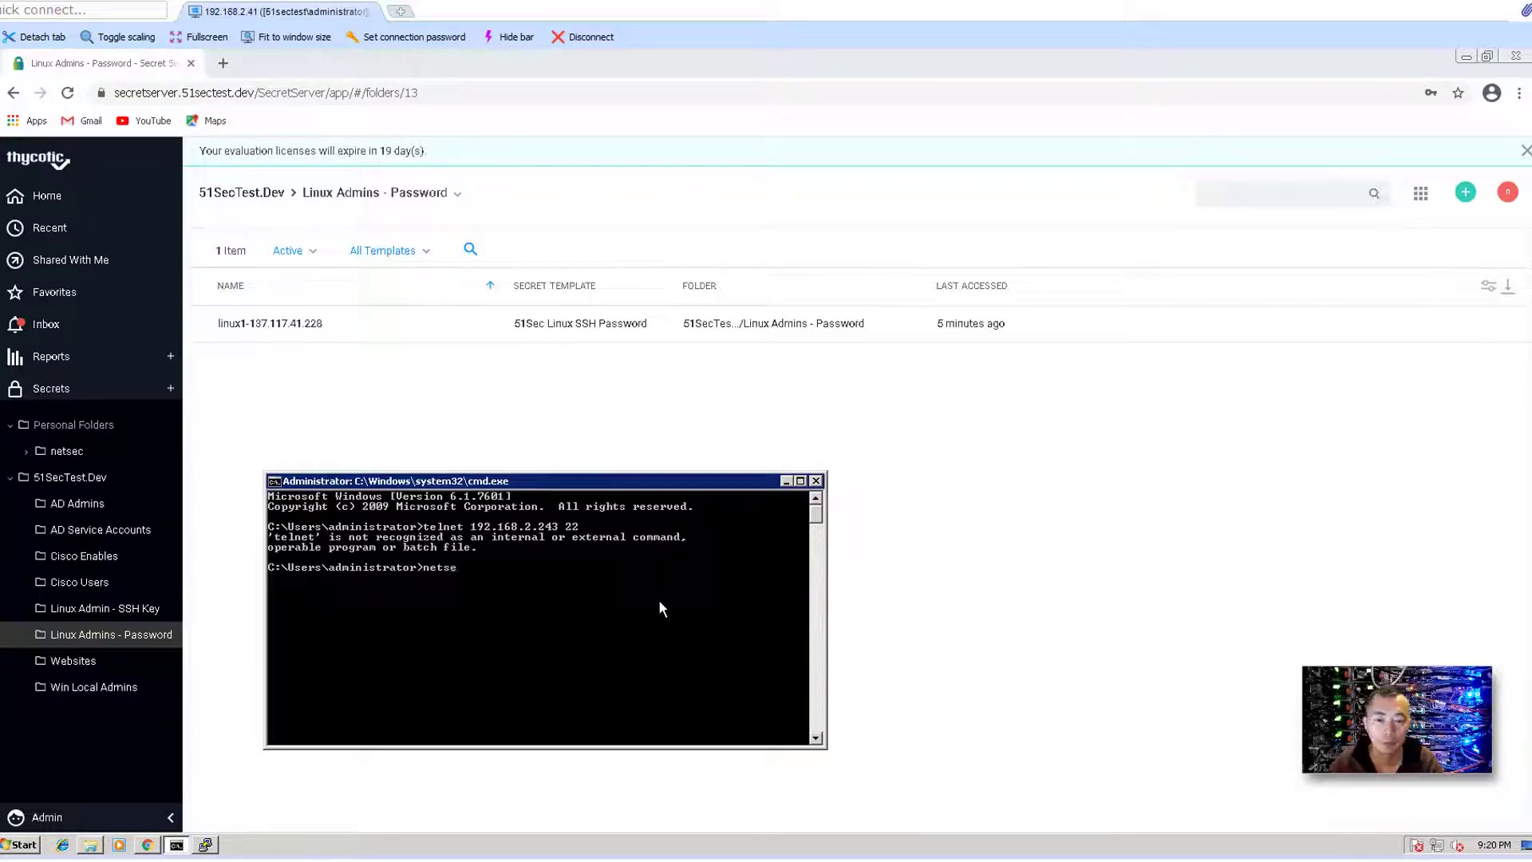
key("BackSpace")
type("stat")
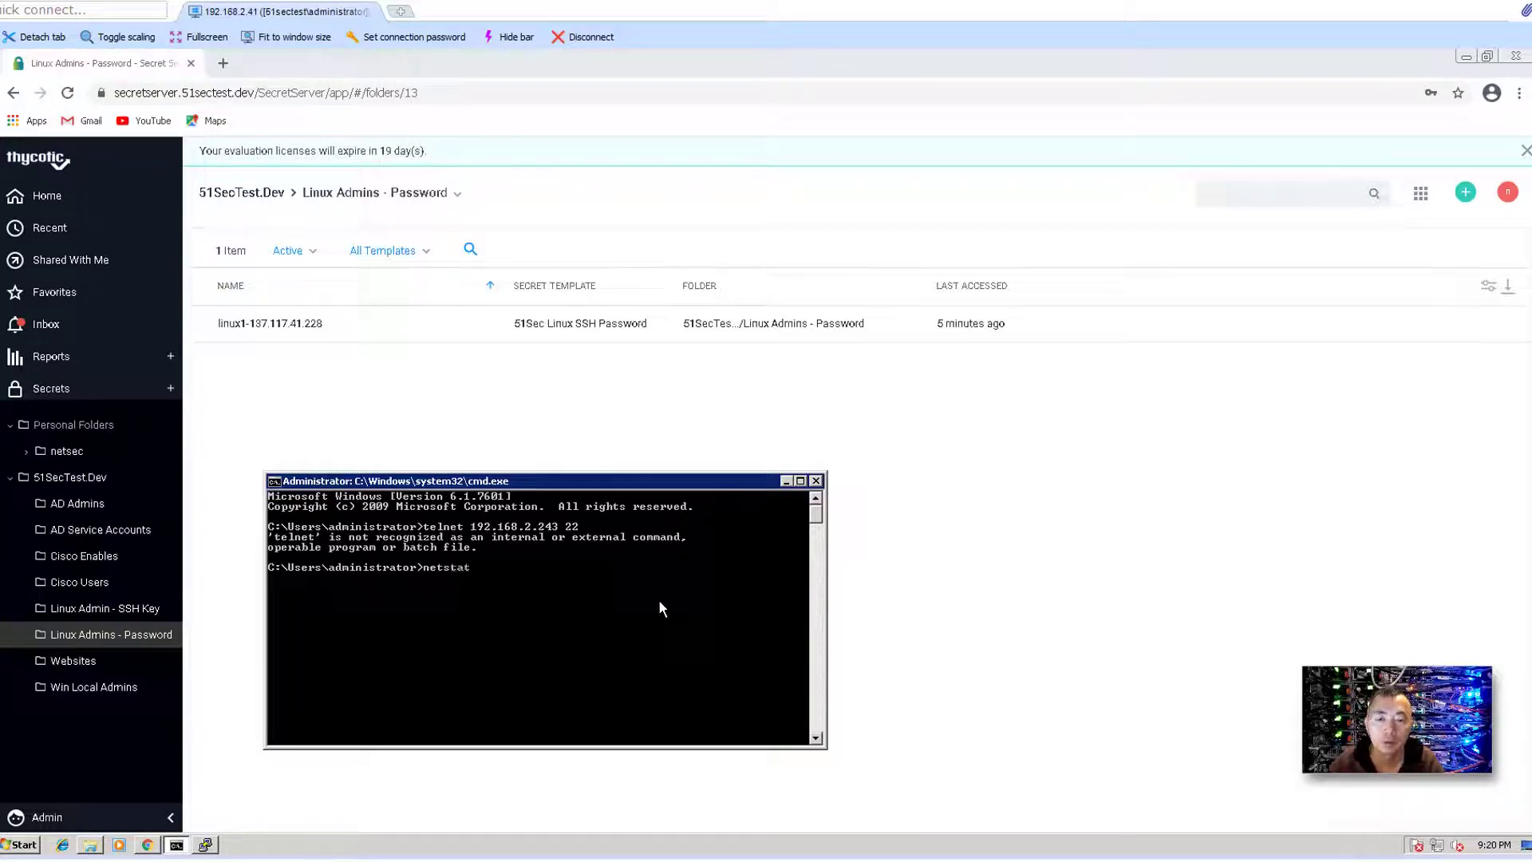
type(" -an")
key("Return")
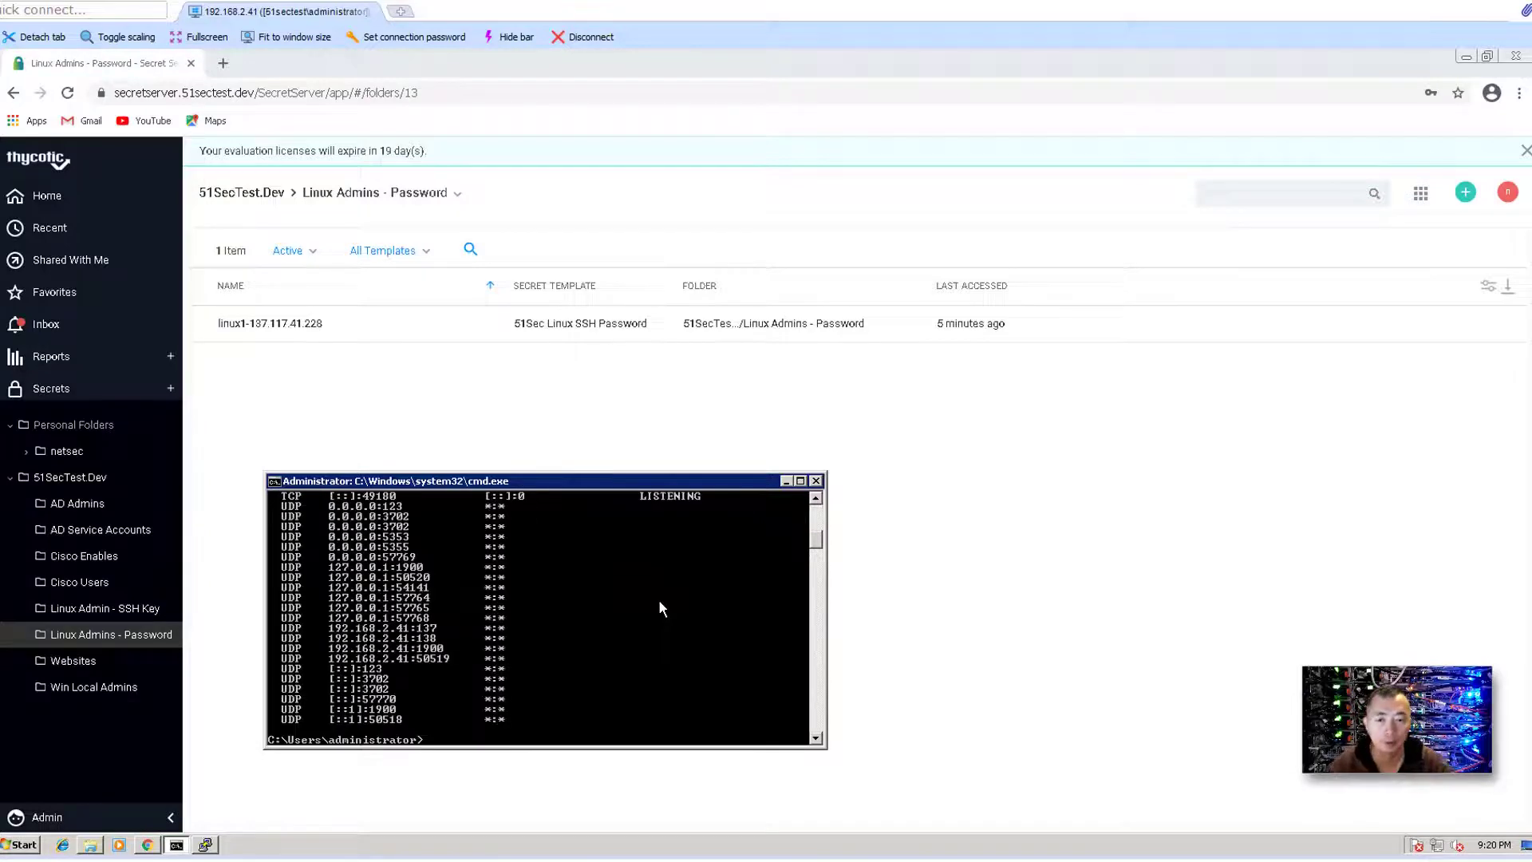
scroll(659, 606, "up", 10)
scroll(659, 606, "down", 1)
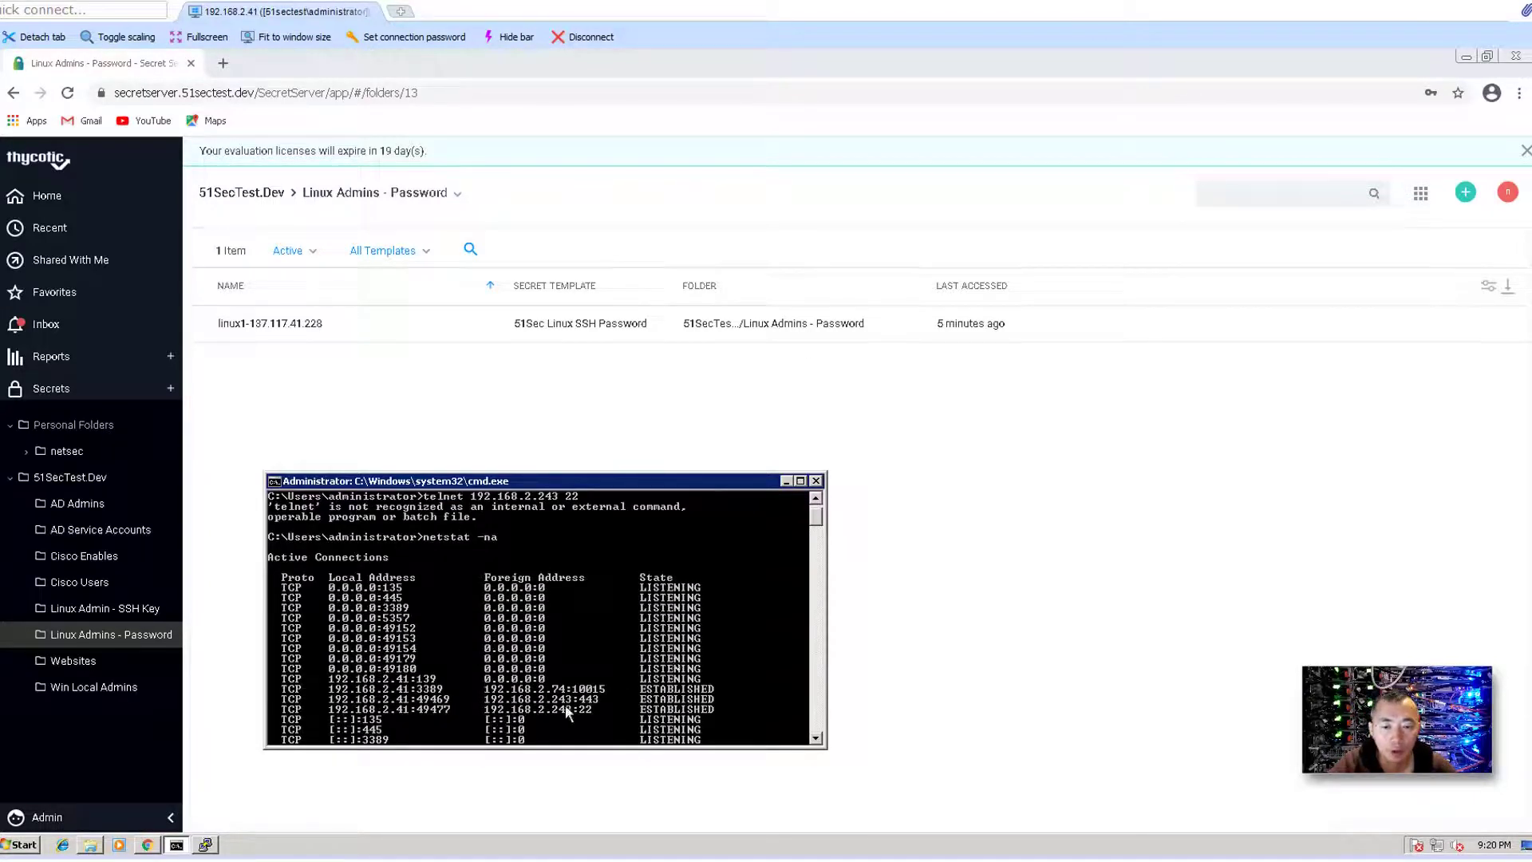
- Close the PuTTY session to 192.168.2.243 and review the netstat output
left_click(205, 845)
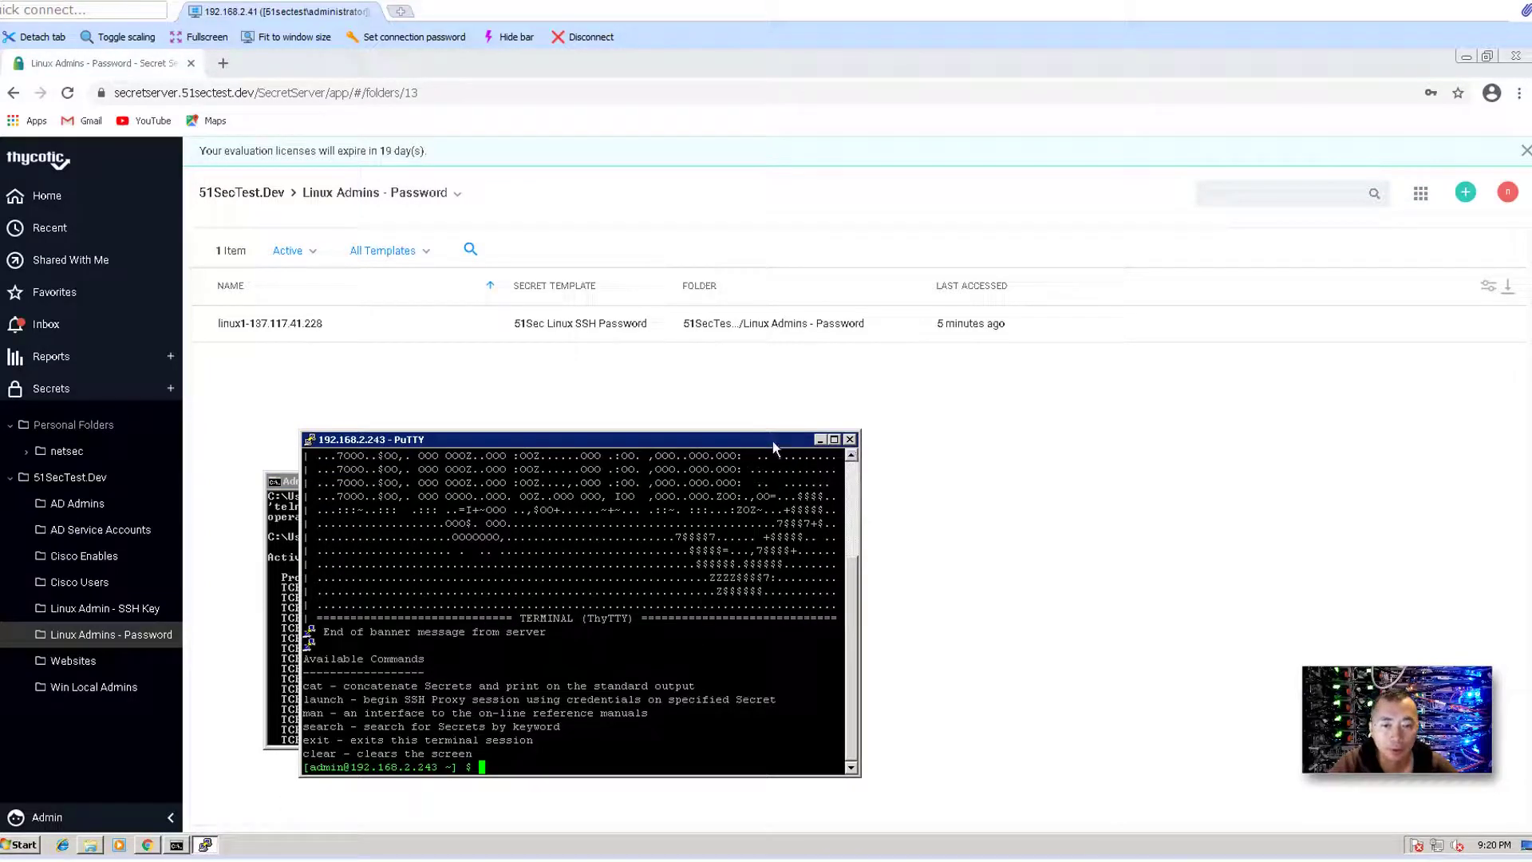
left_click_drag(772, 442, 1128, 173)
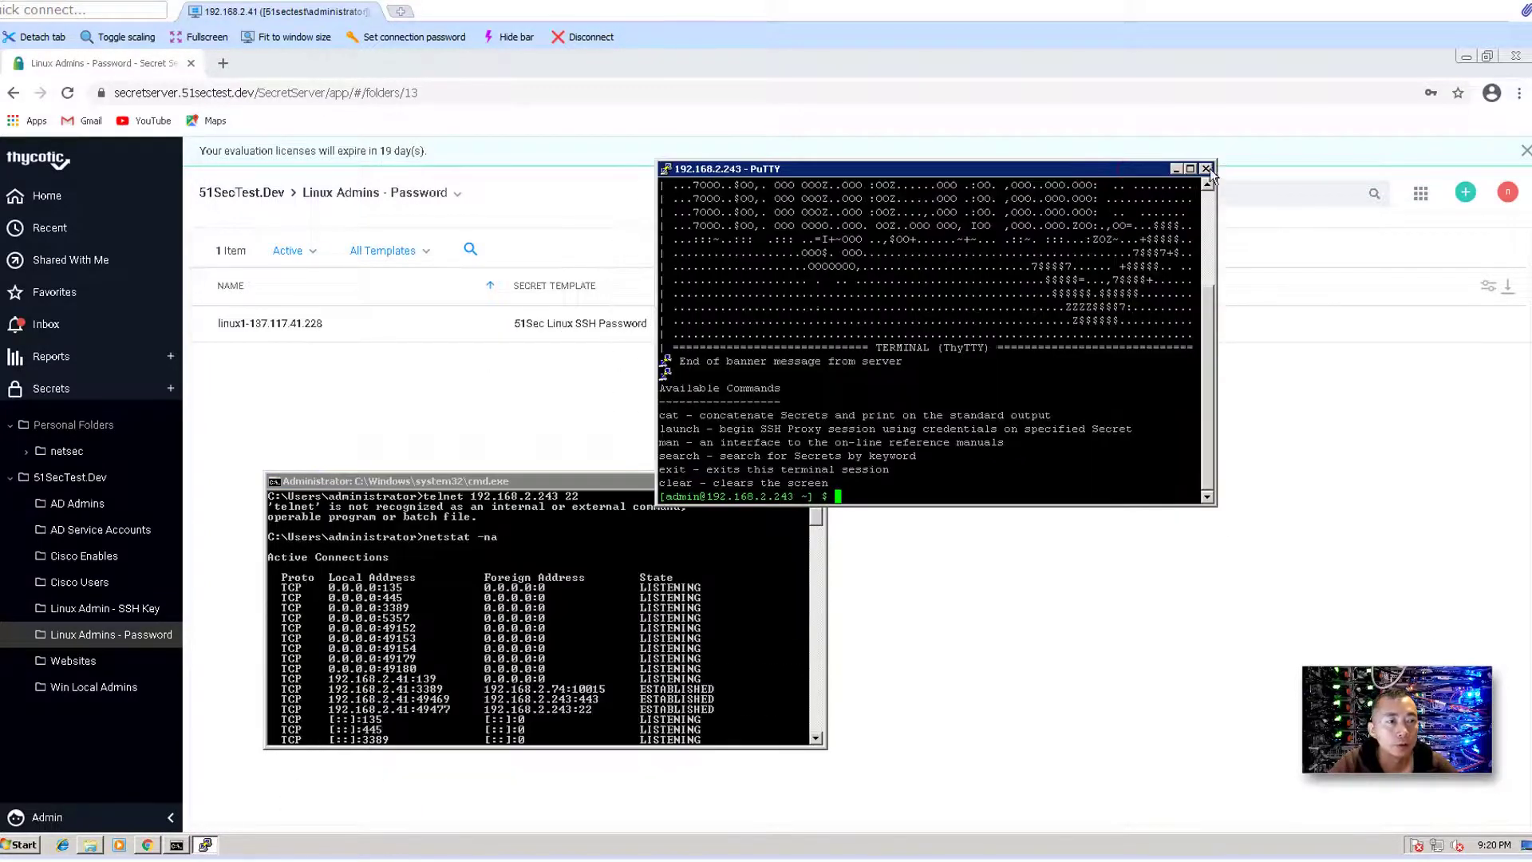
left_click(1205, 168)
left_click(793, 500)
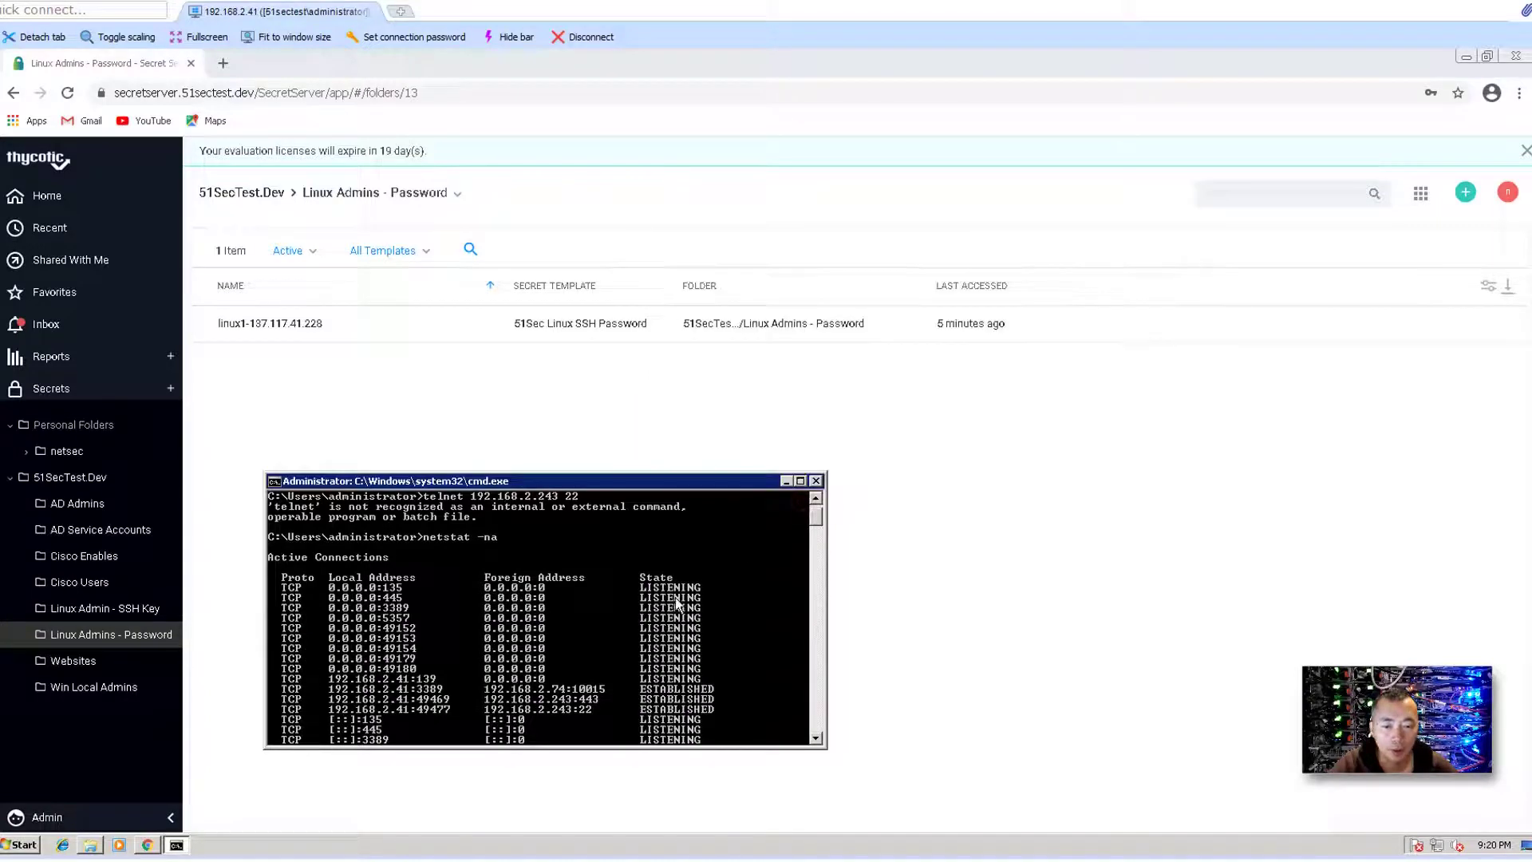
scroll(675, 597, "down", 6)
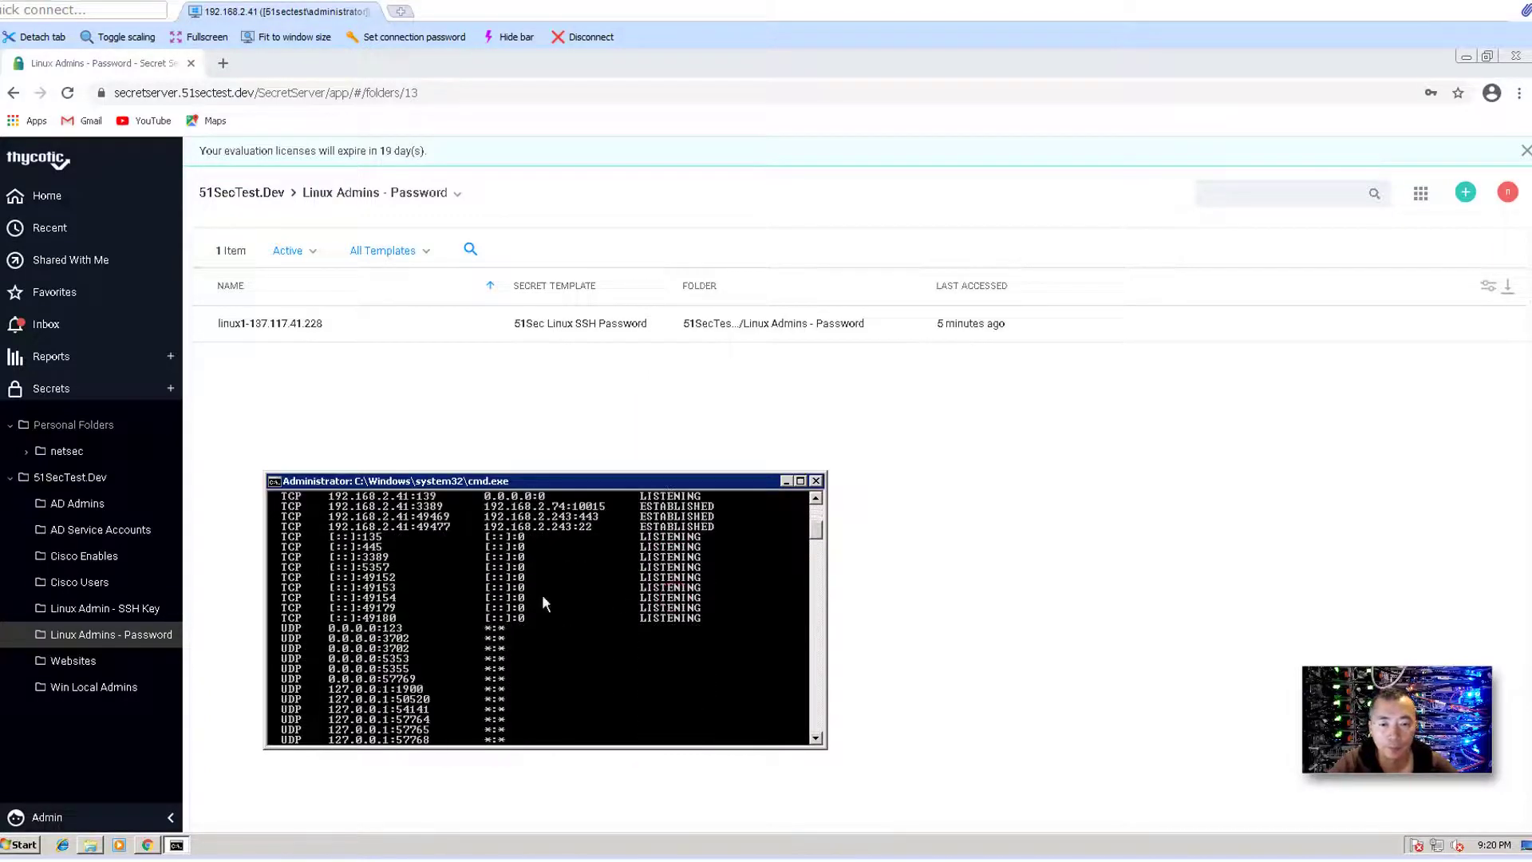
scroll(542, 594, "down", 3)
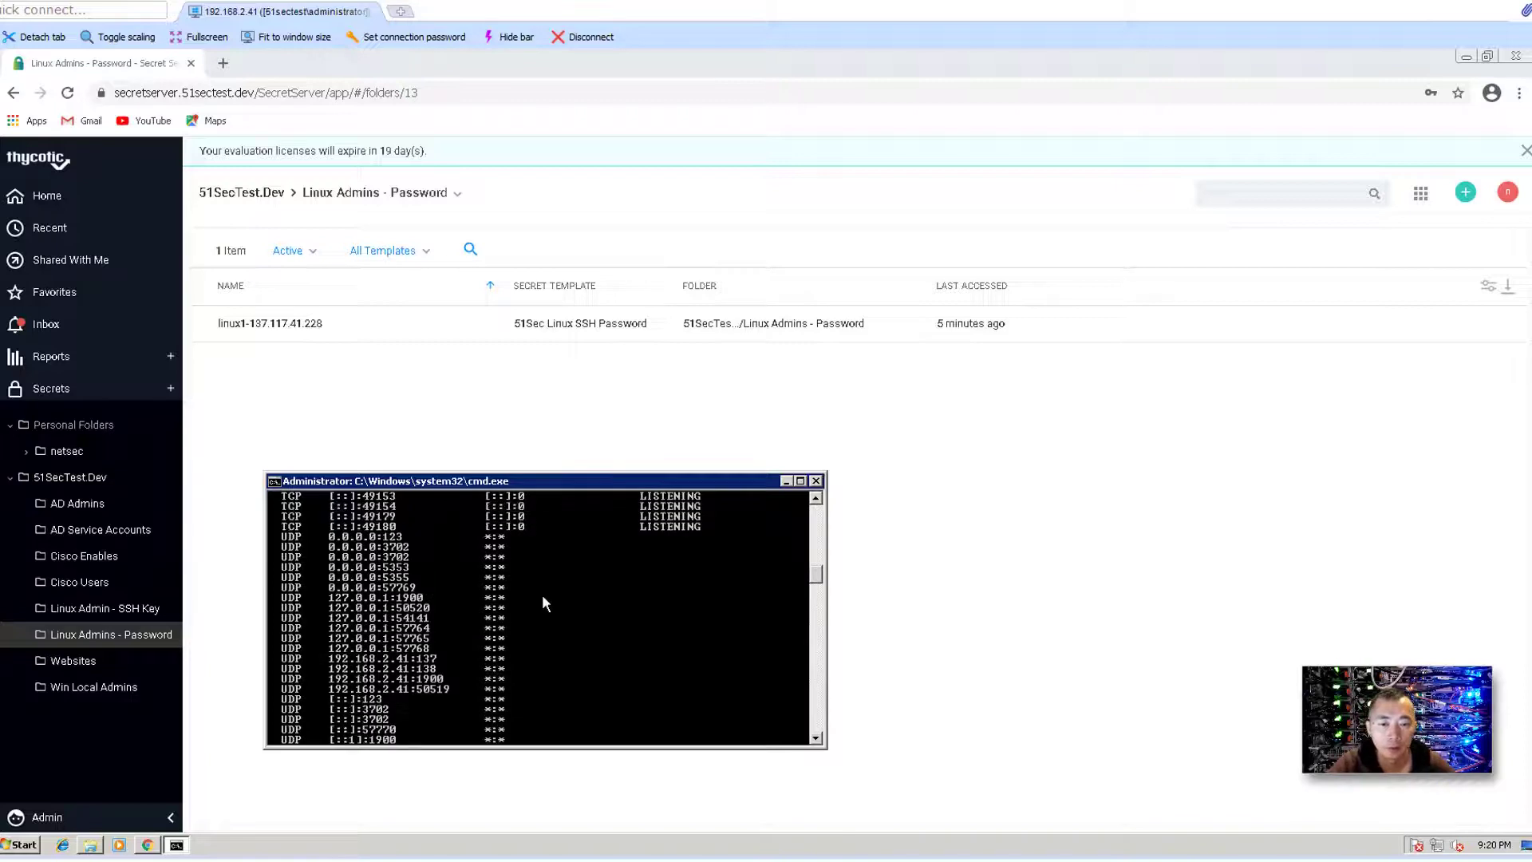
scroll(544, 598, "up", 4)
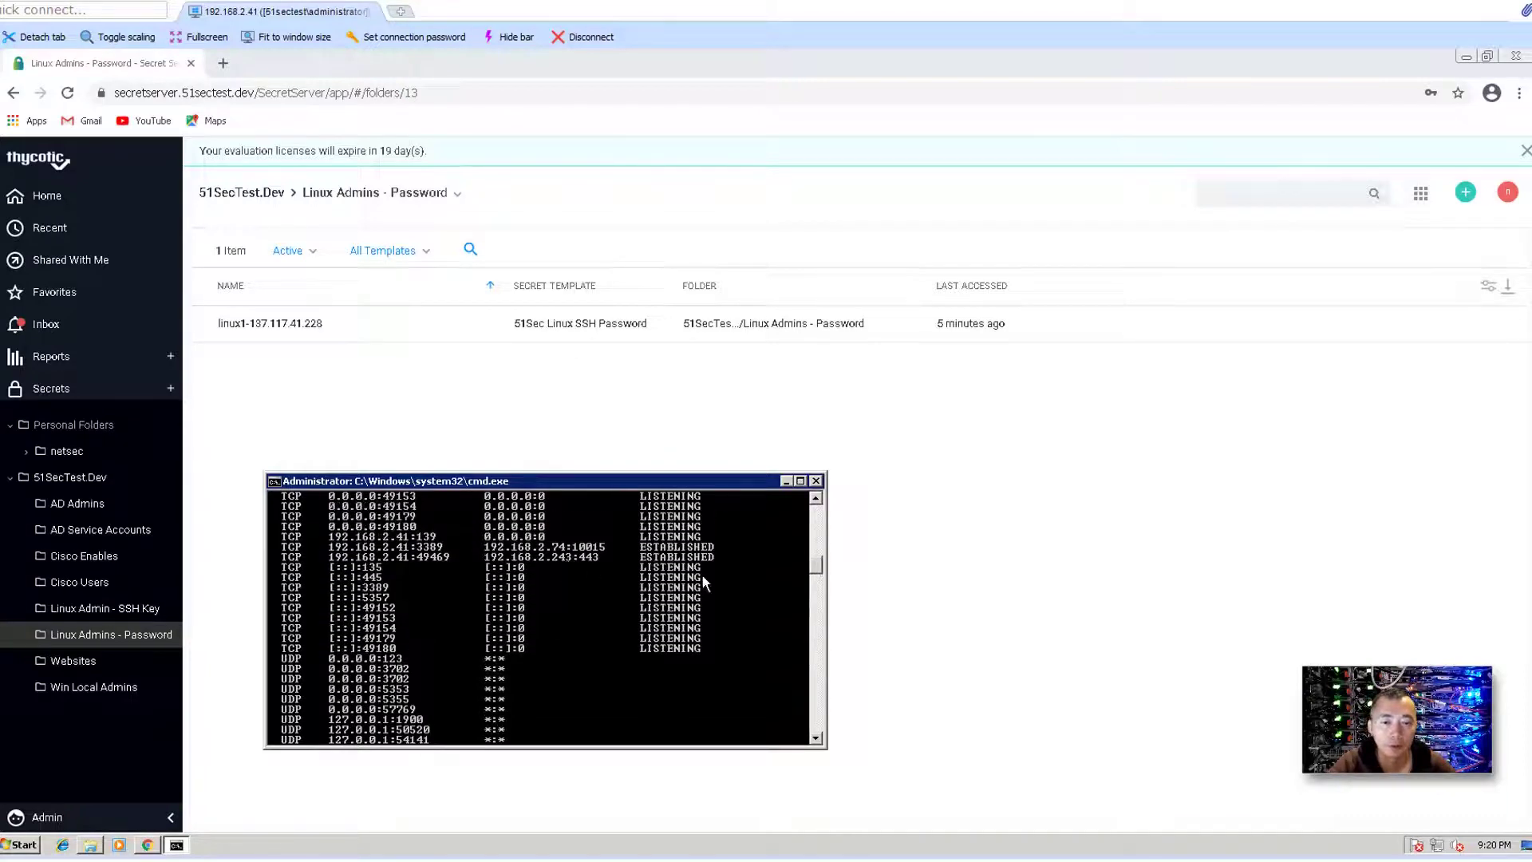
scroll(702, 576, "up", 3)
- Open the linux1-137.117.41.228 secret and log in through its PuTTY Launcher
left_click(524, 401)
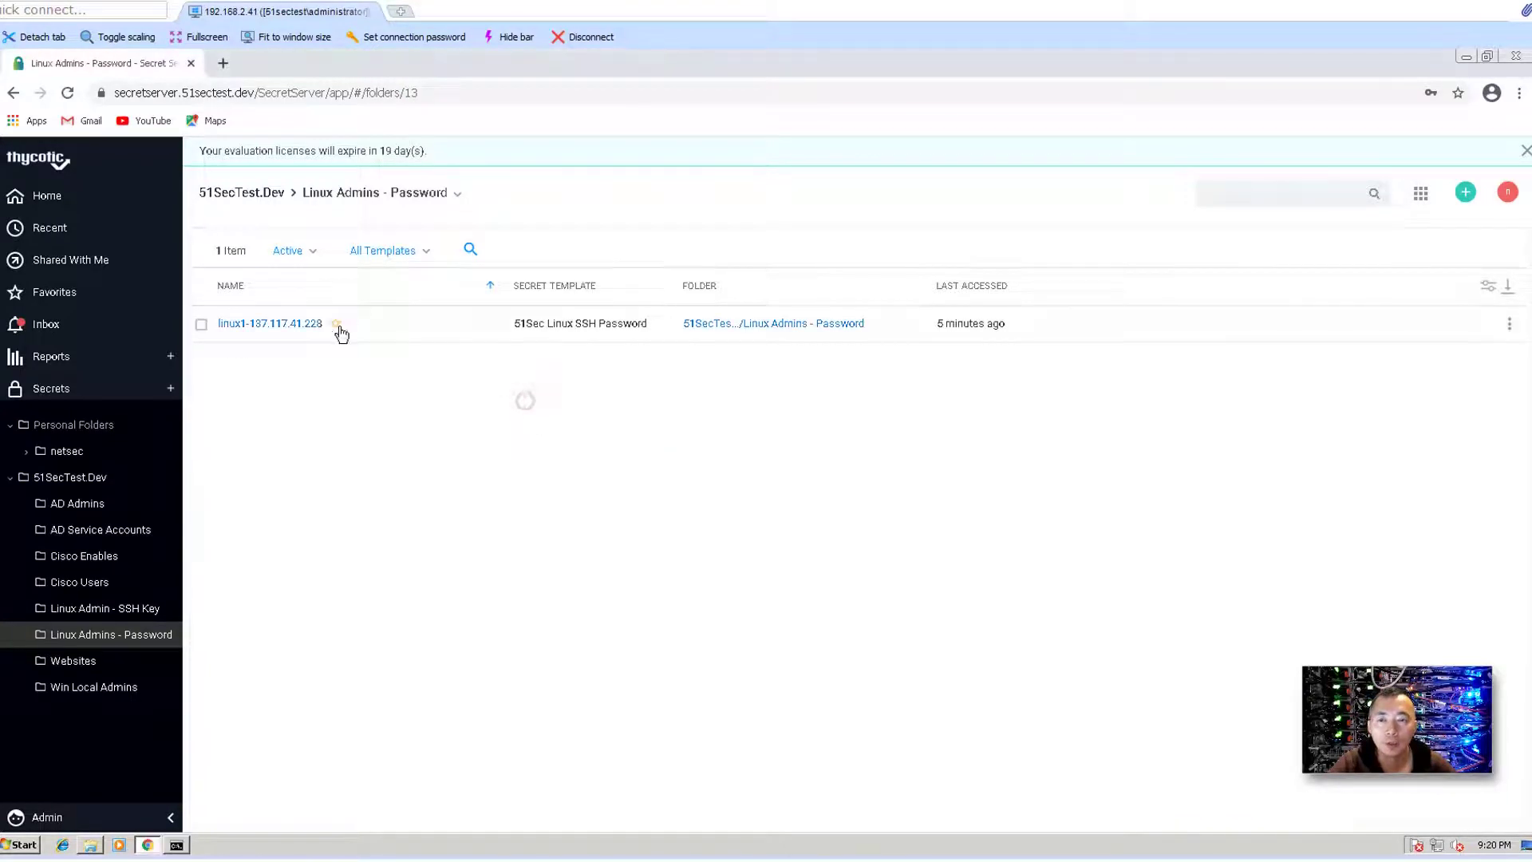
left_click(284, 324)
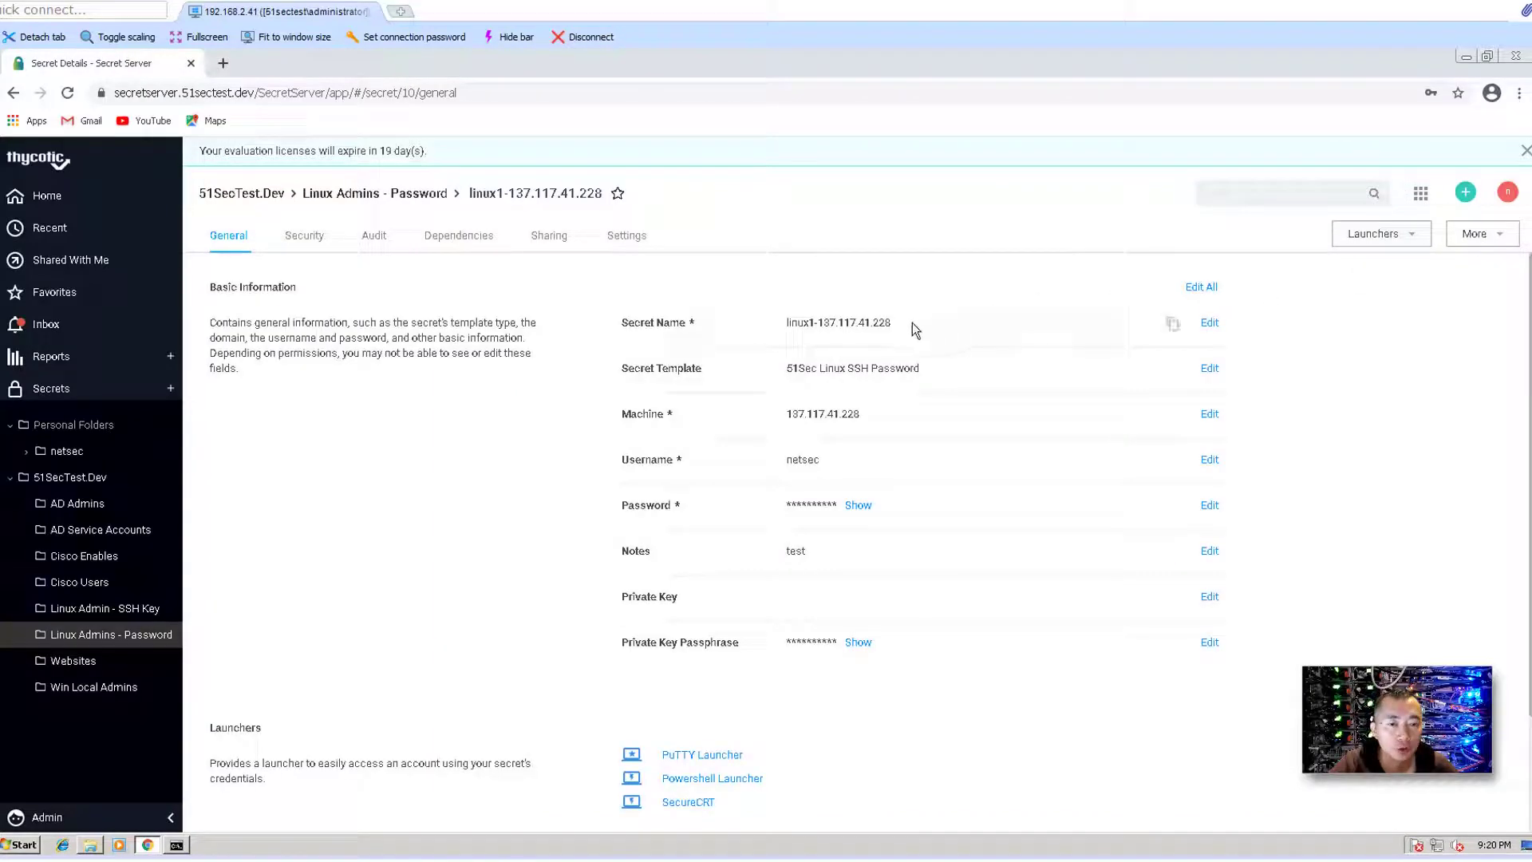
double_click(912, 323)
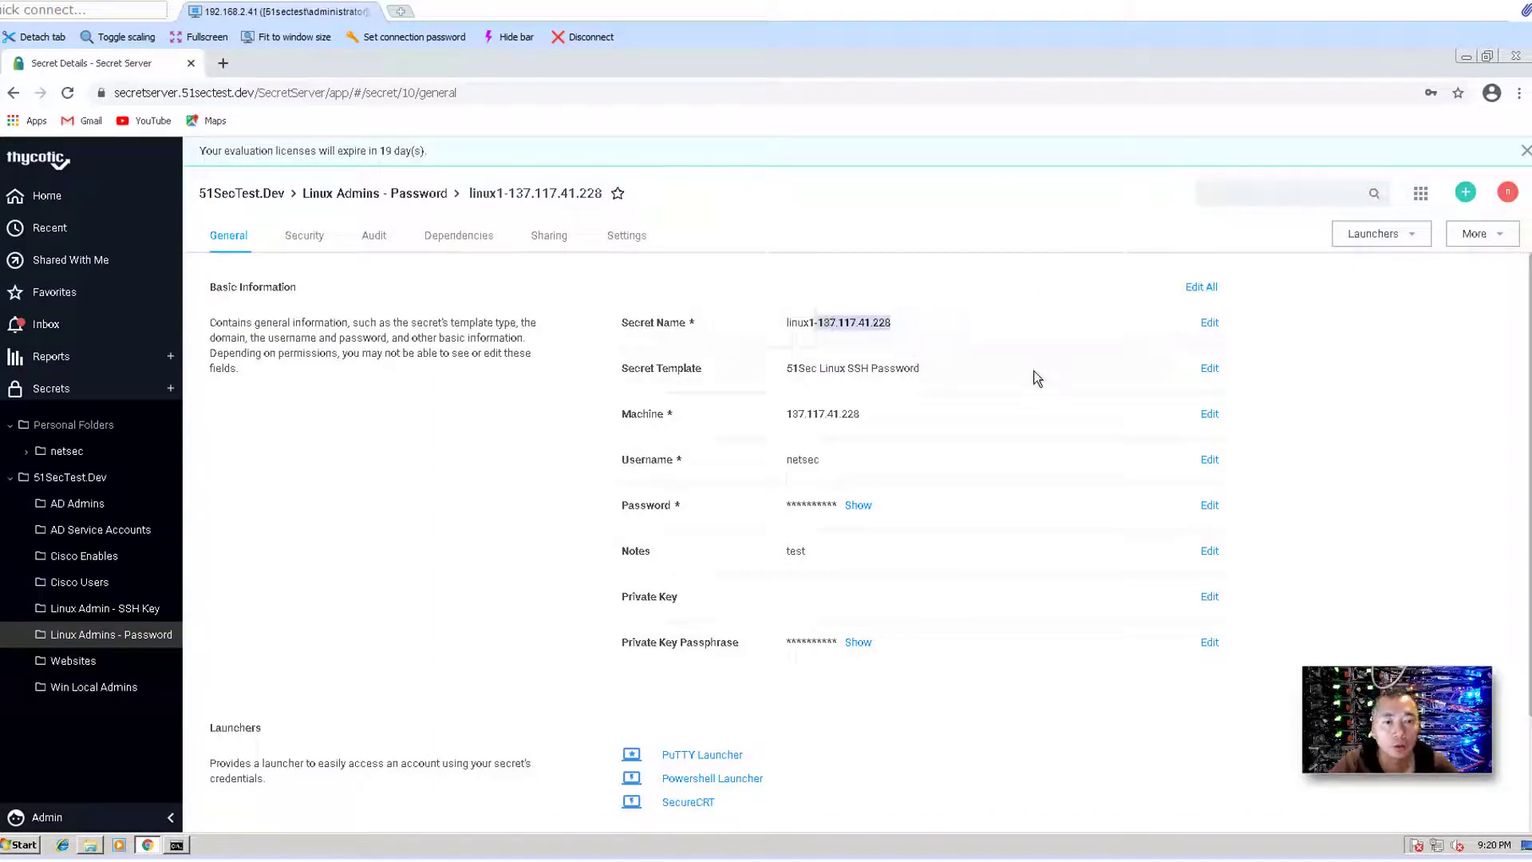
left_click(703, 754)
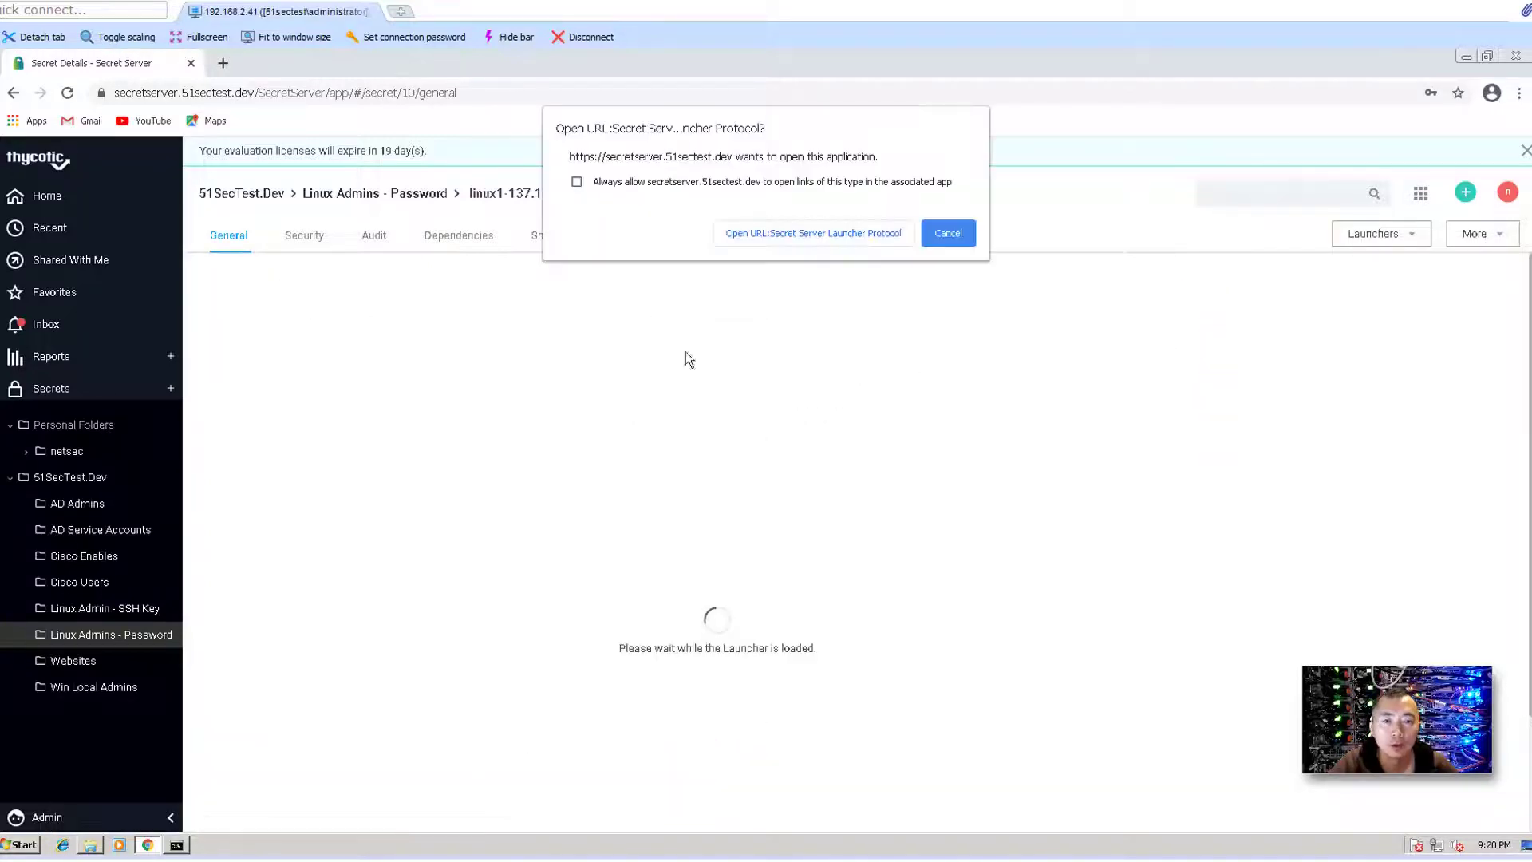
left_click(777, 235)
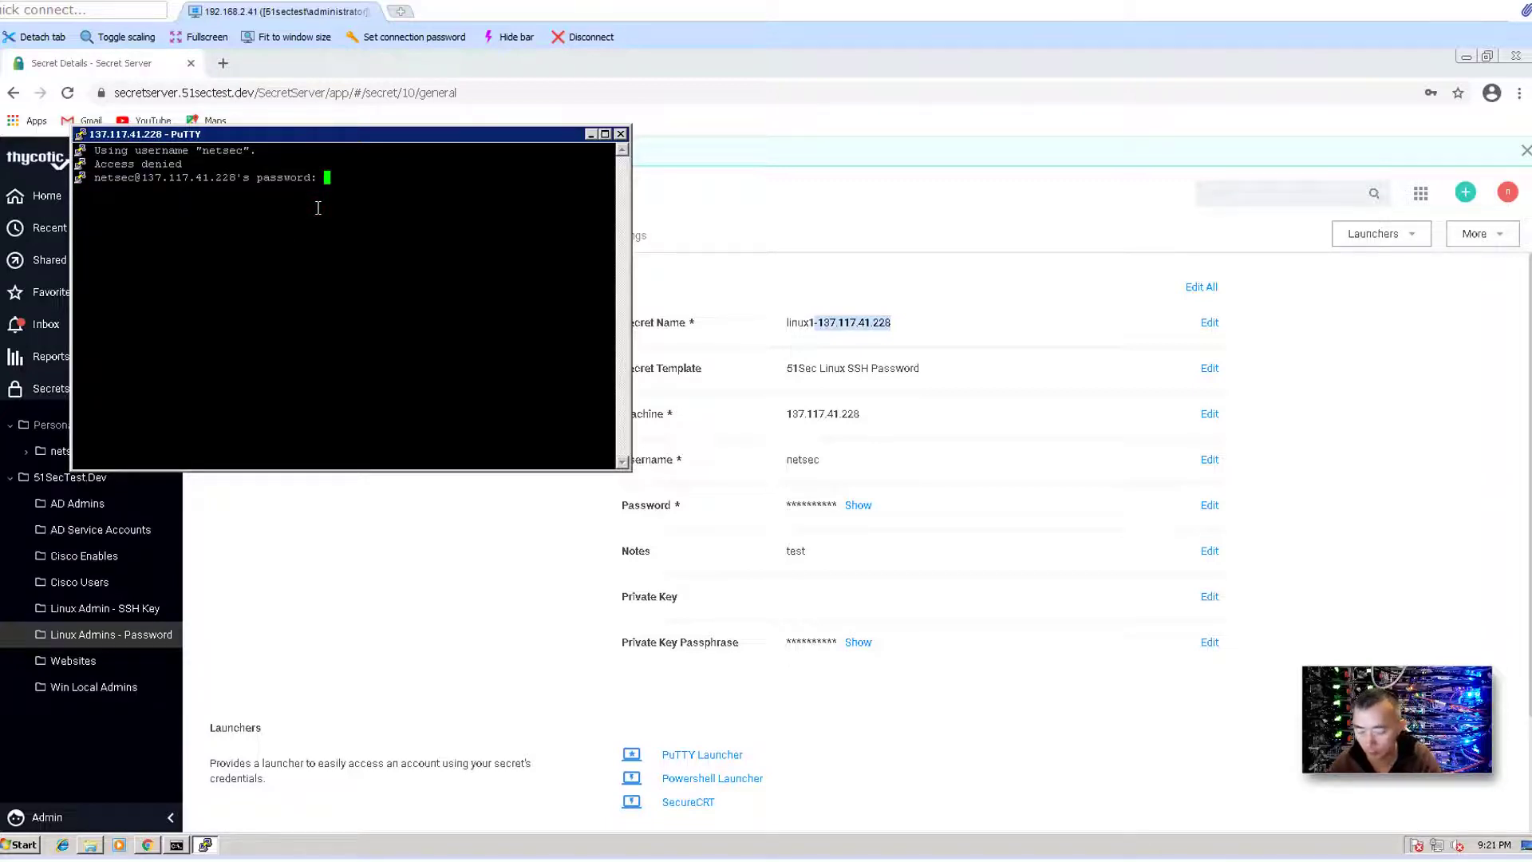
key("Return")
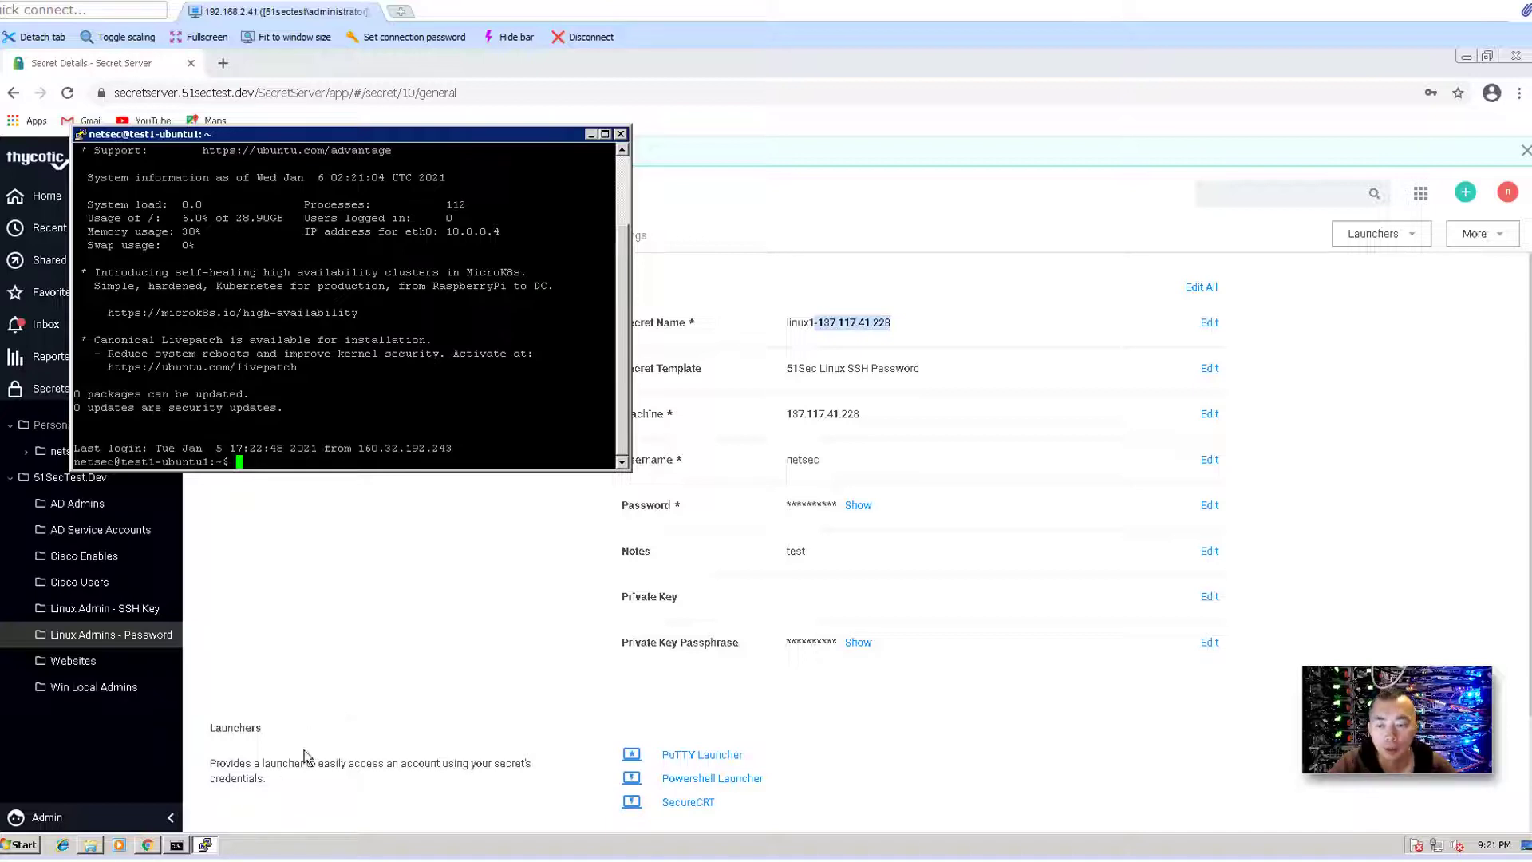
- Check the connection to 137.117.41.228:22 with netstat, then close the PuTTY session
left_click(177, 845)
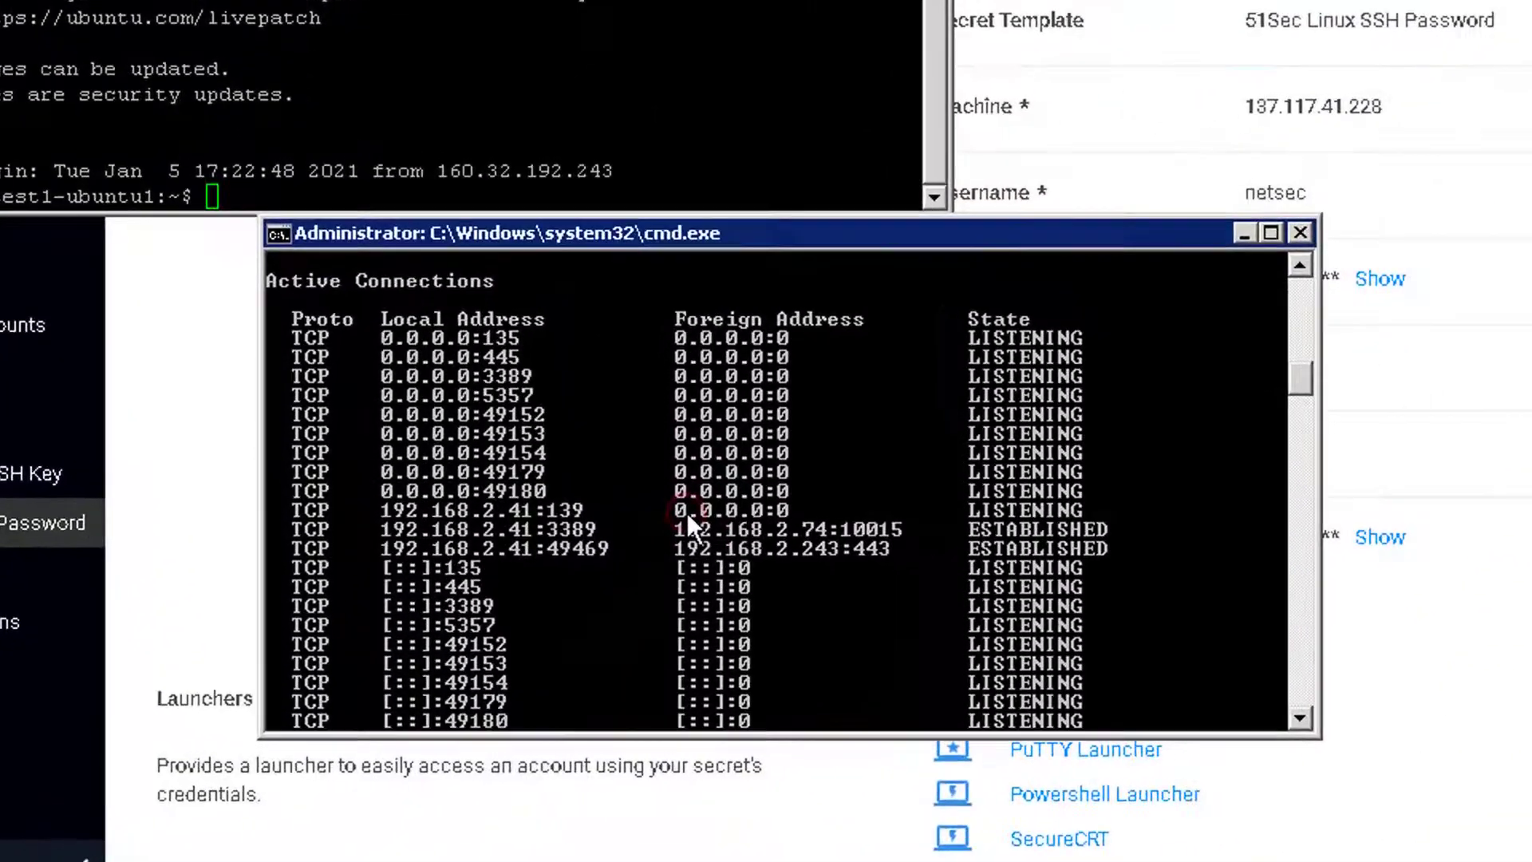
key("Escape")
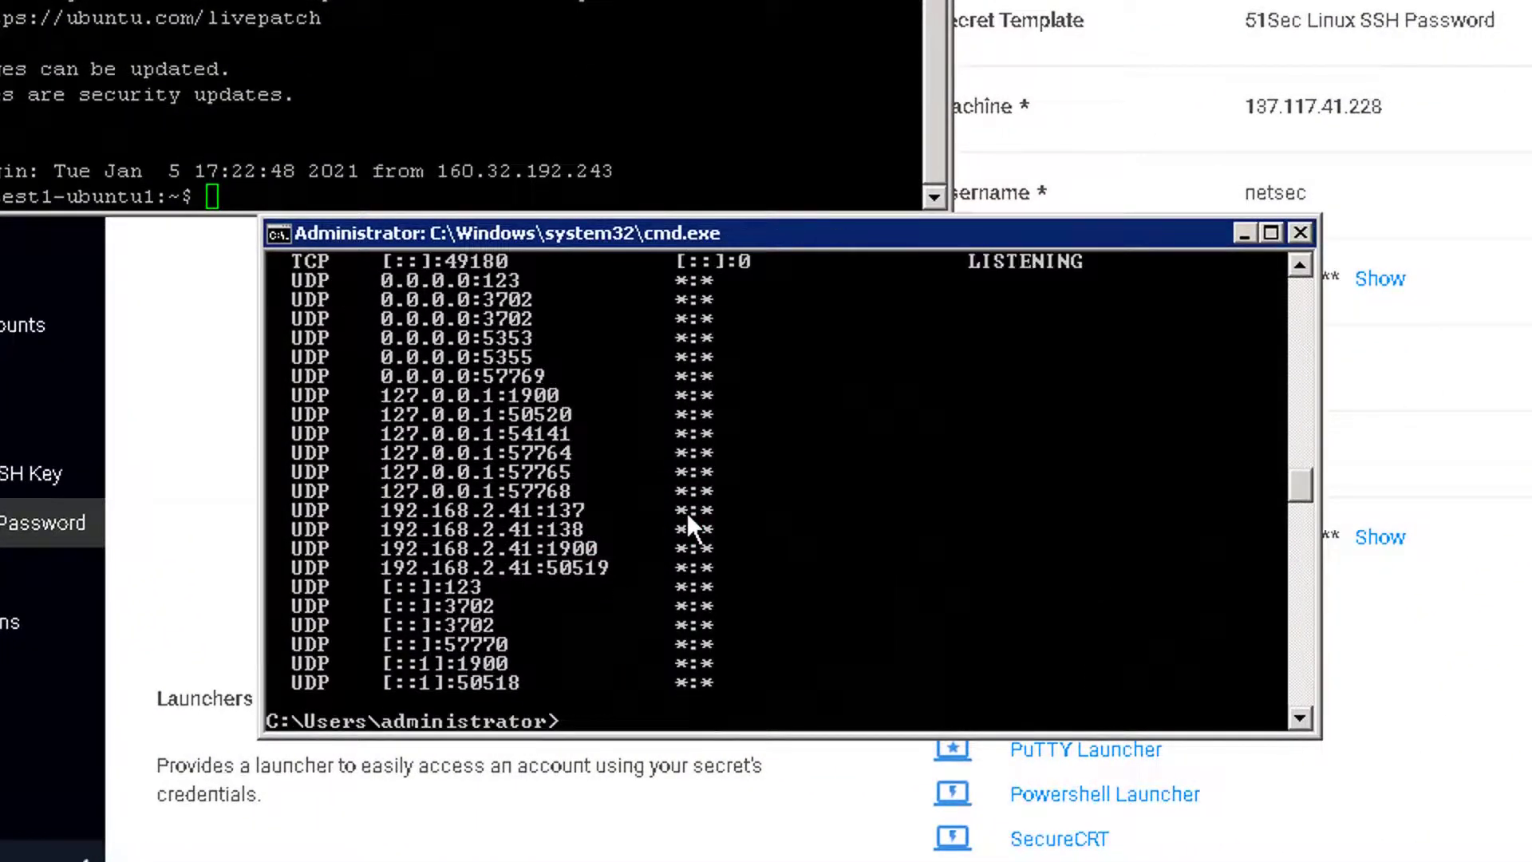
scroll(686, 510, "up", 4)
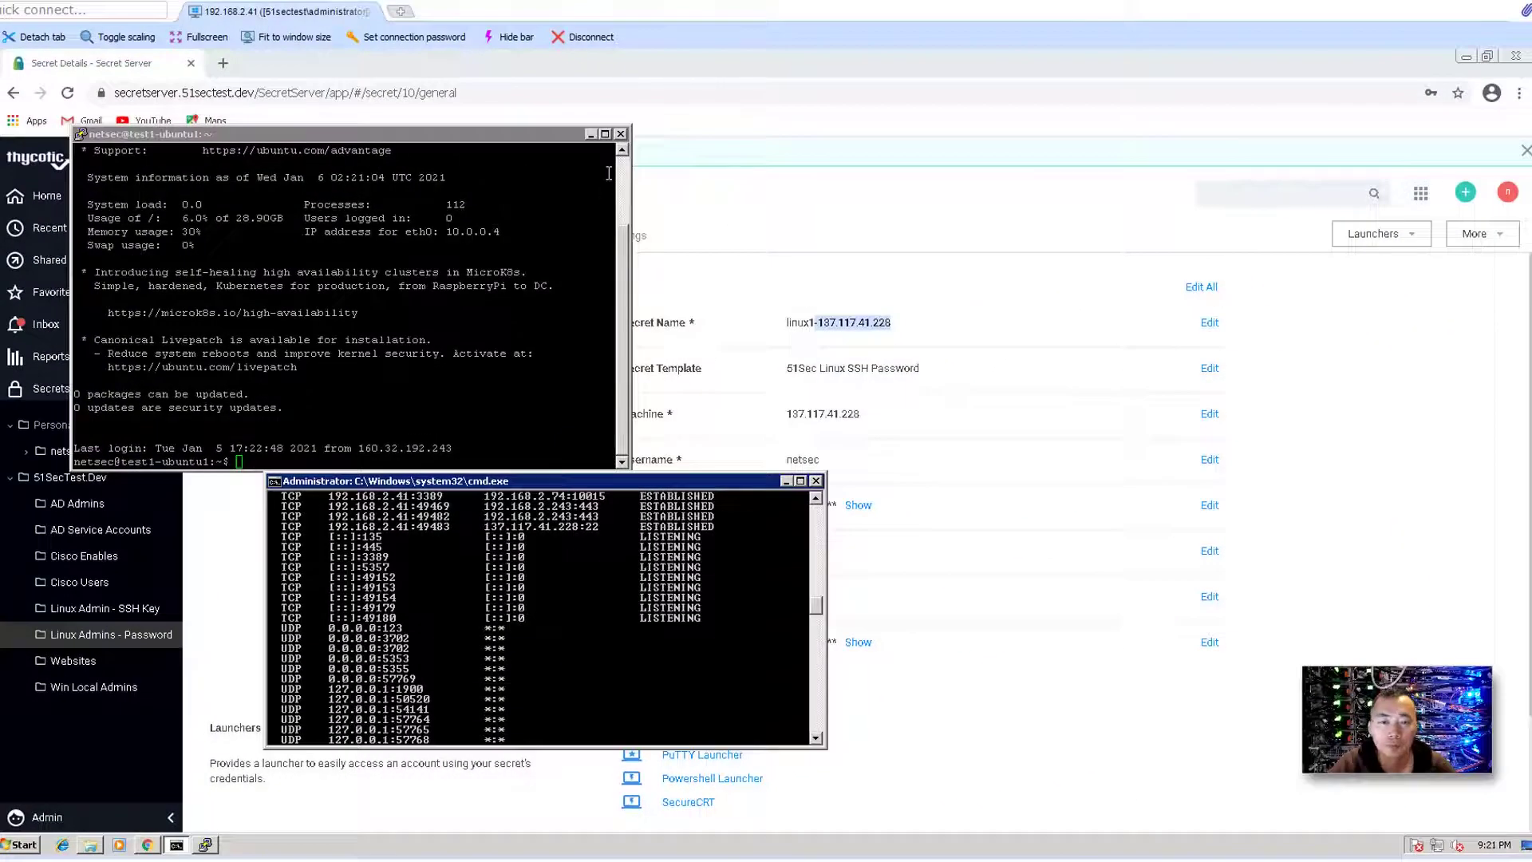
left_click(622, 134)
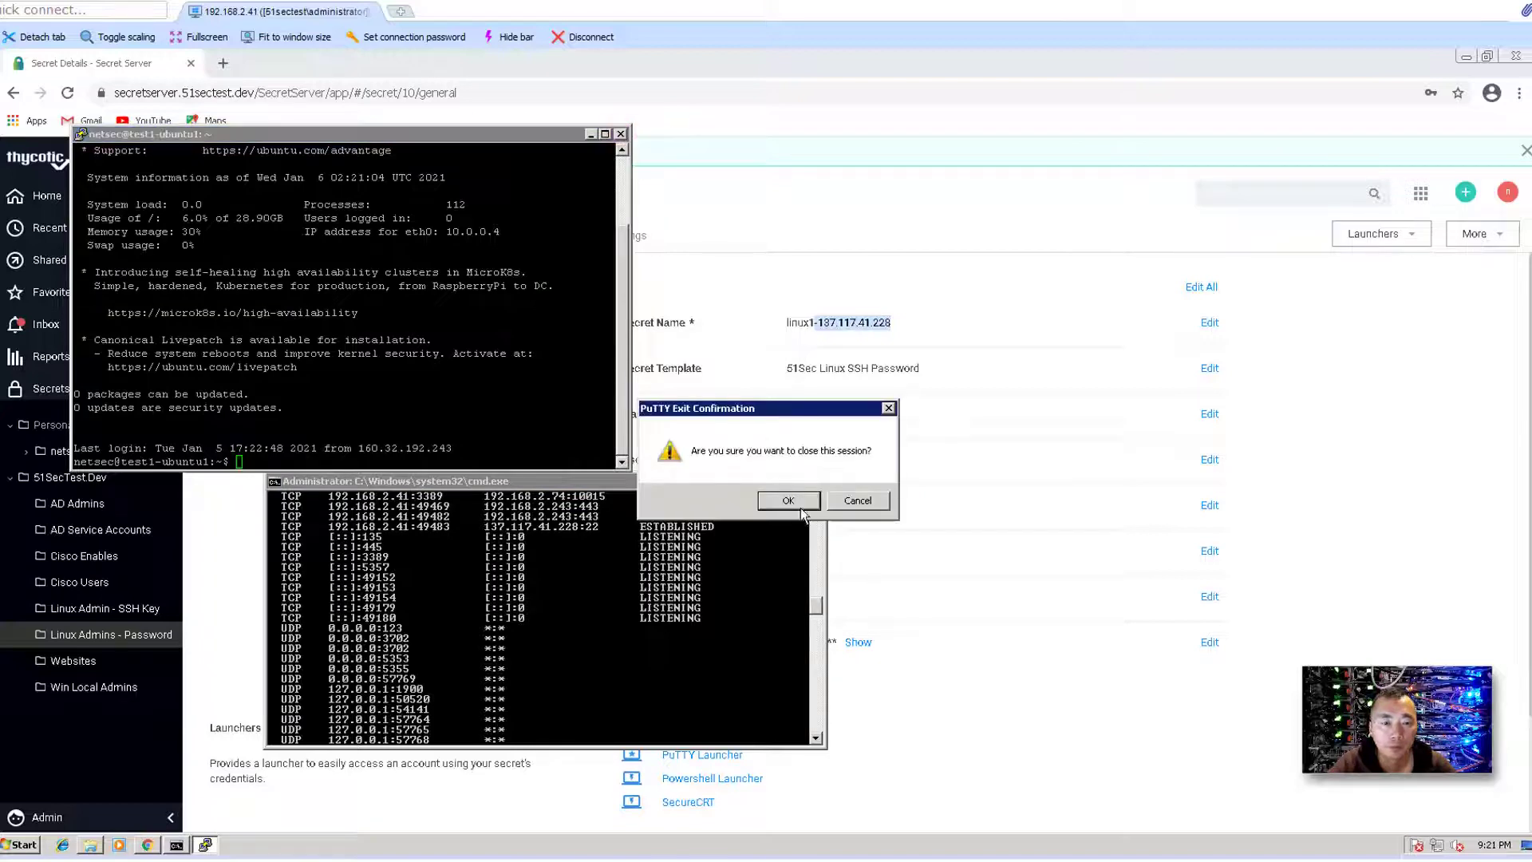
left_click(801, 507)
left_click(1029, 594)
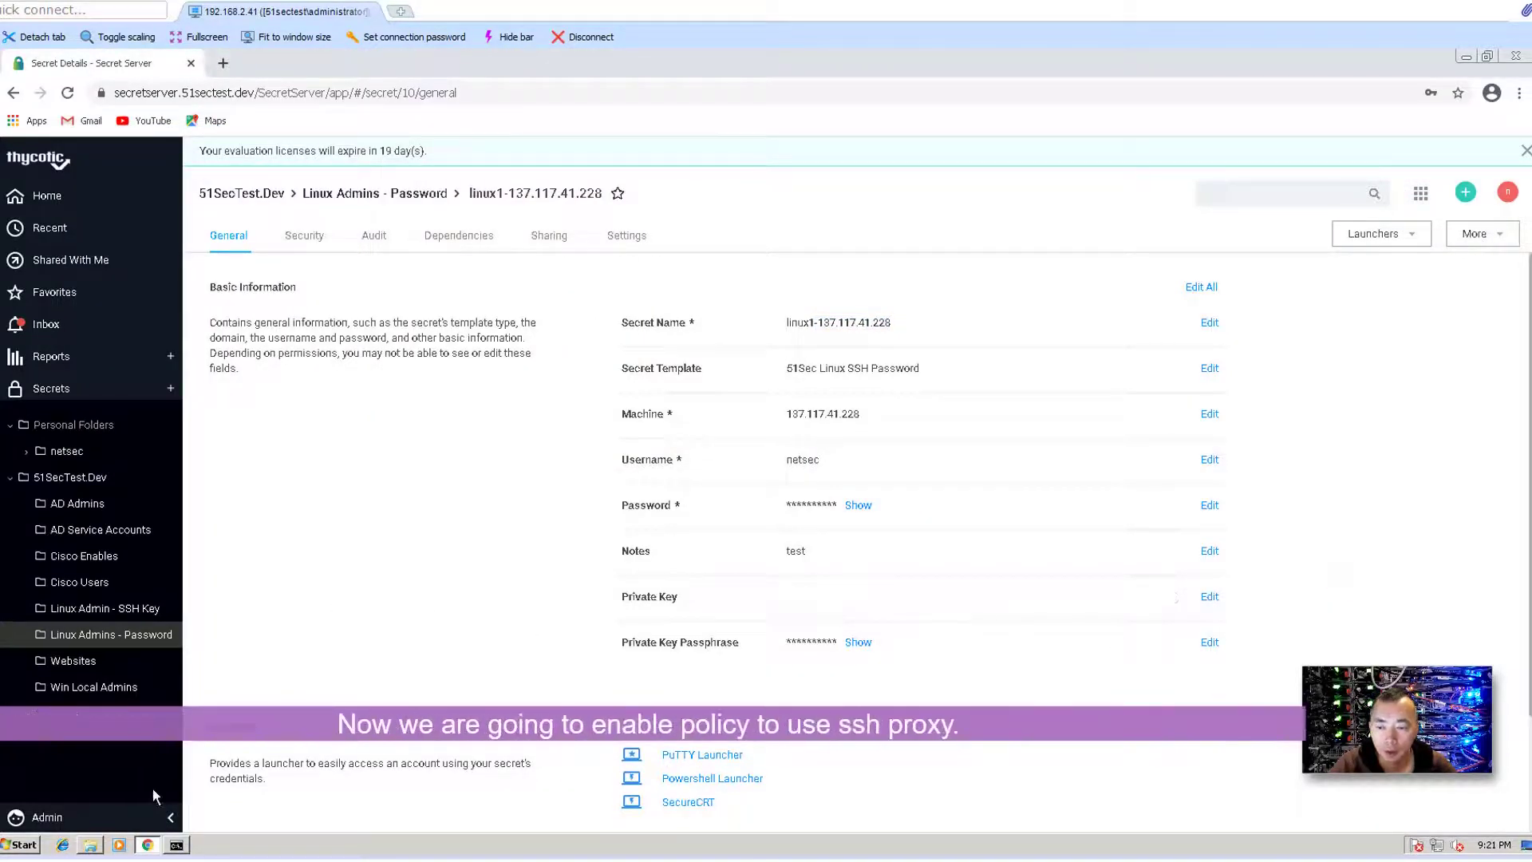
- Check the Linux Admins - Password folder's Secret Policy, then open the Secret Policies list
left_click(132, 817)
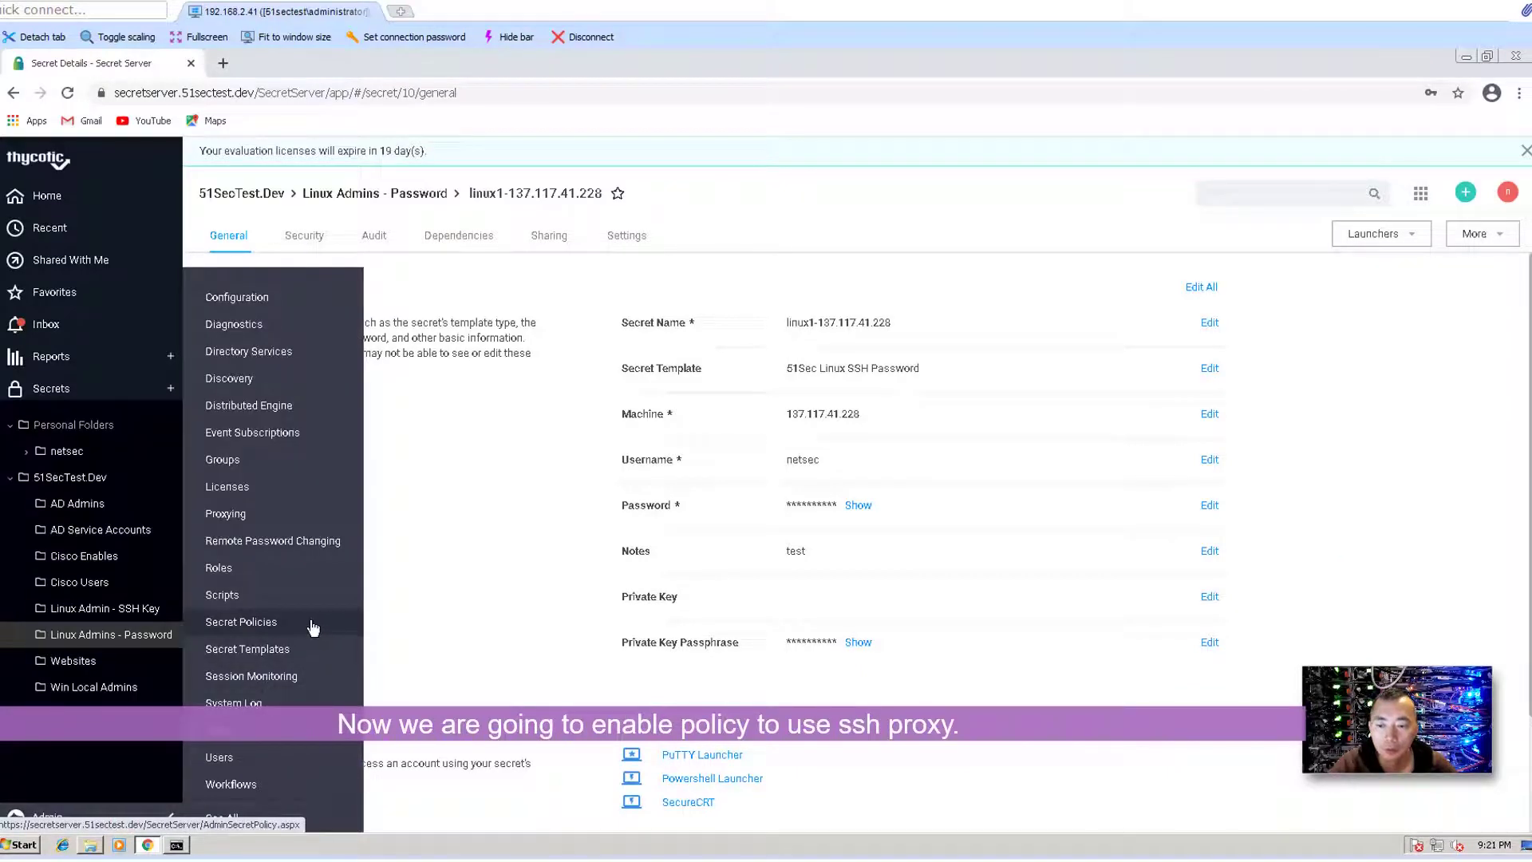
left_click(149, 635)
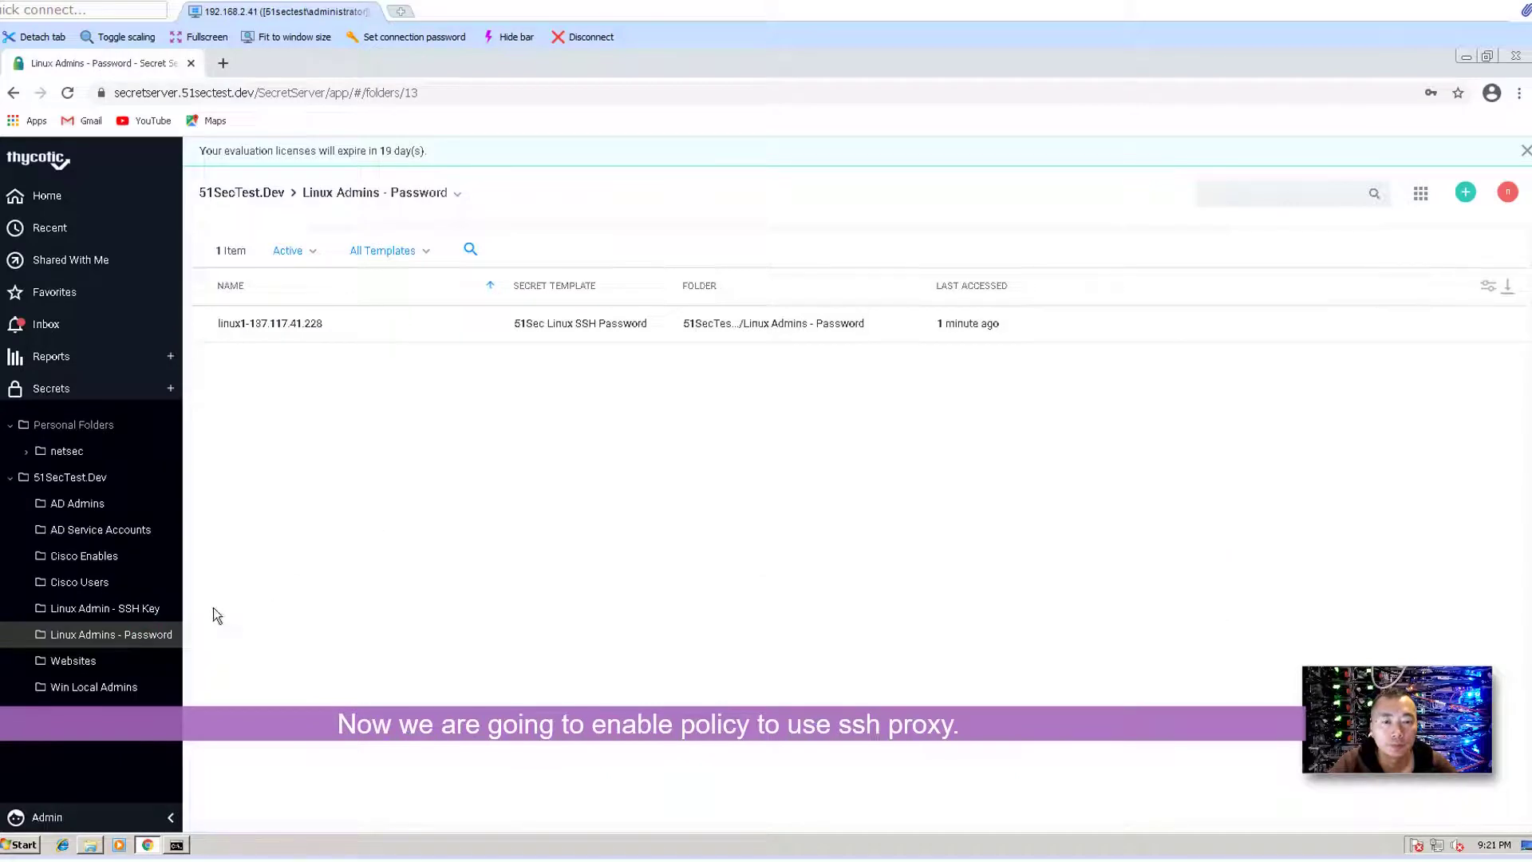
right_click(148, 635)
left_click(200, 680)
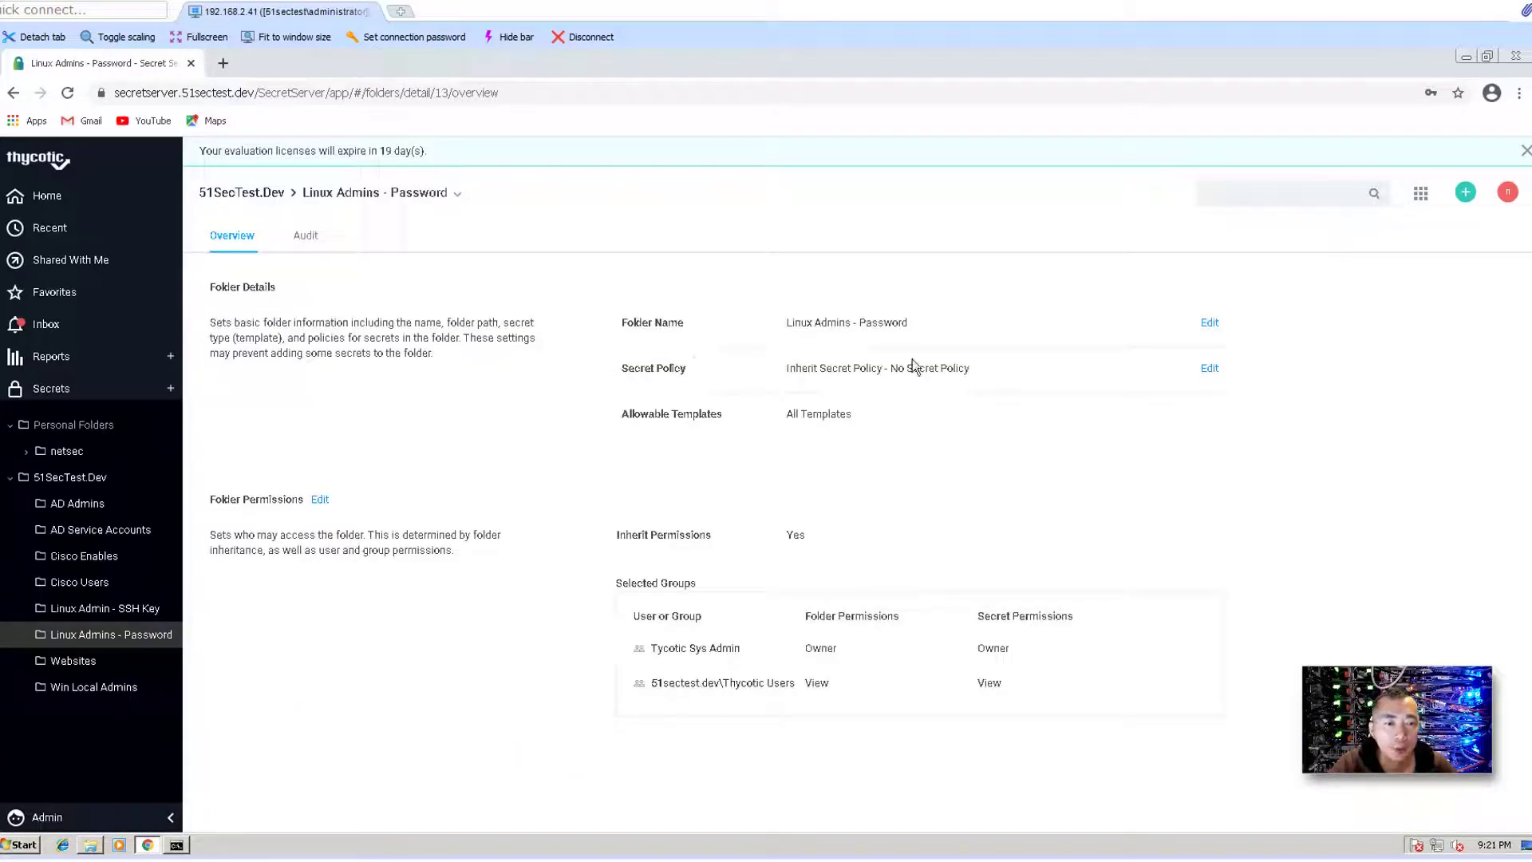
left_click_drag(761, 366, 1015, 375)
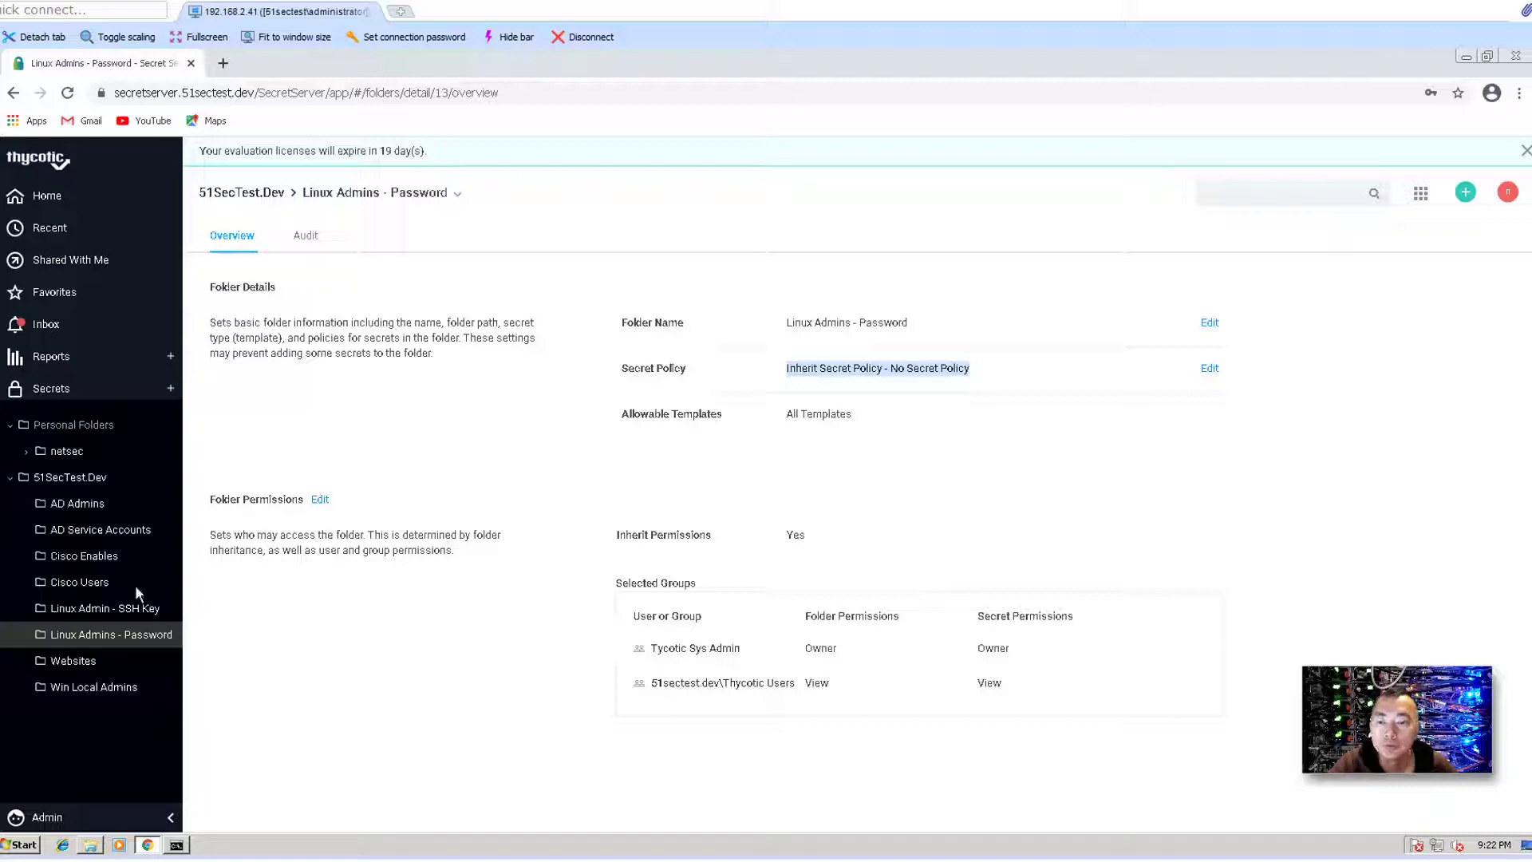
left_click(48, 819)
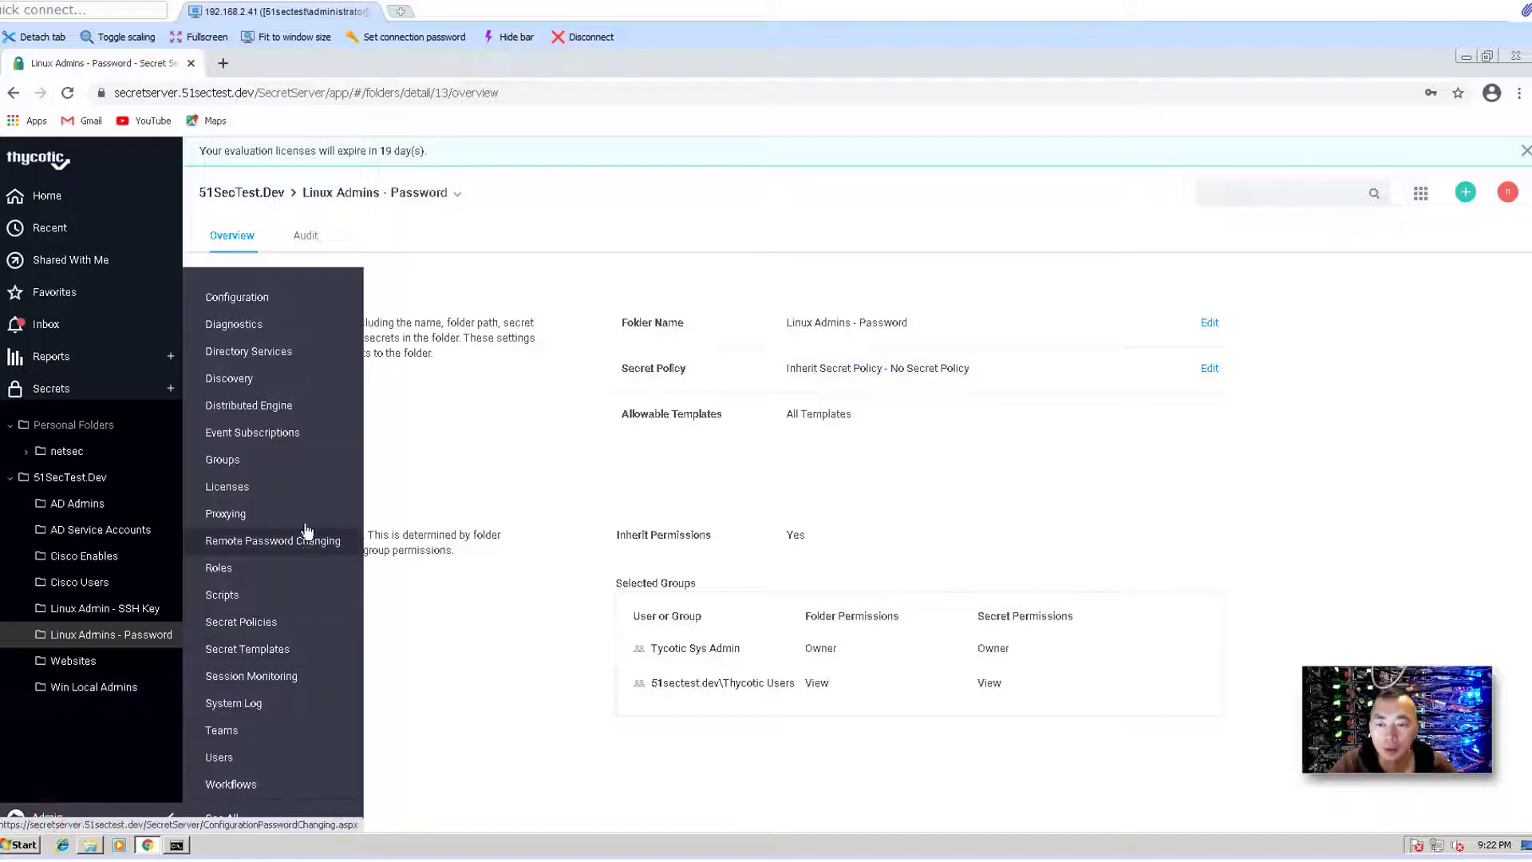
left_click(292, 627)
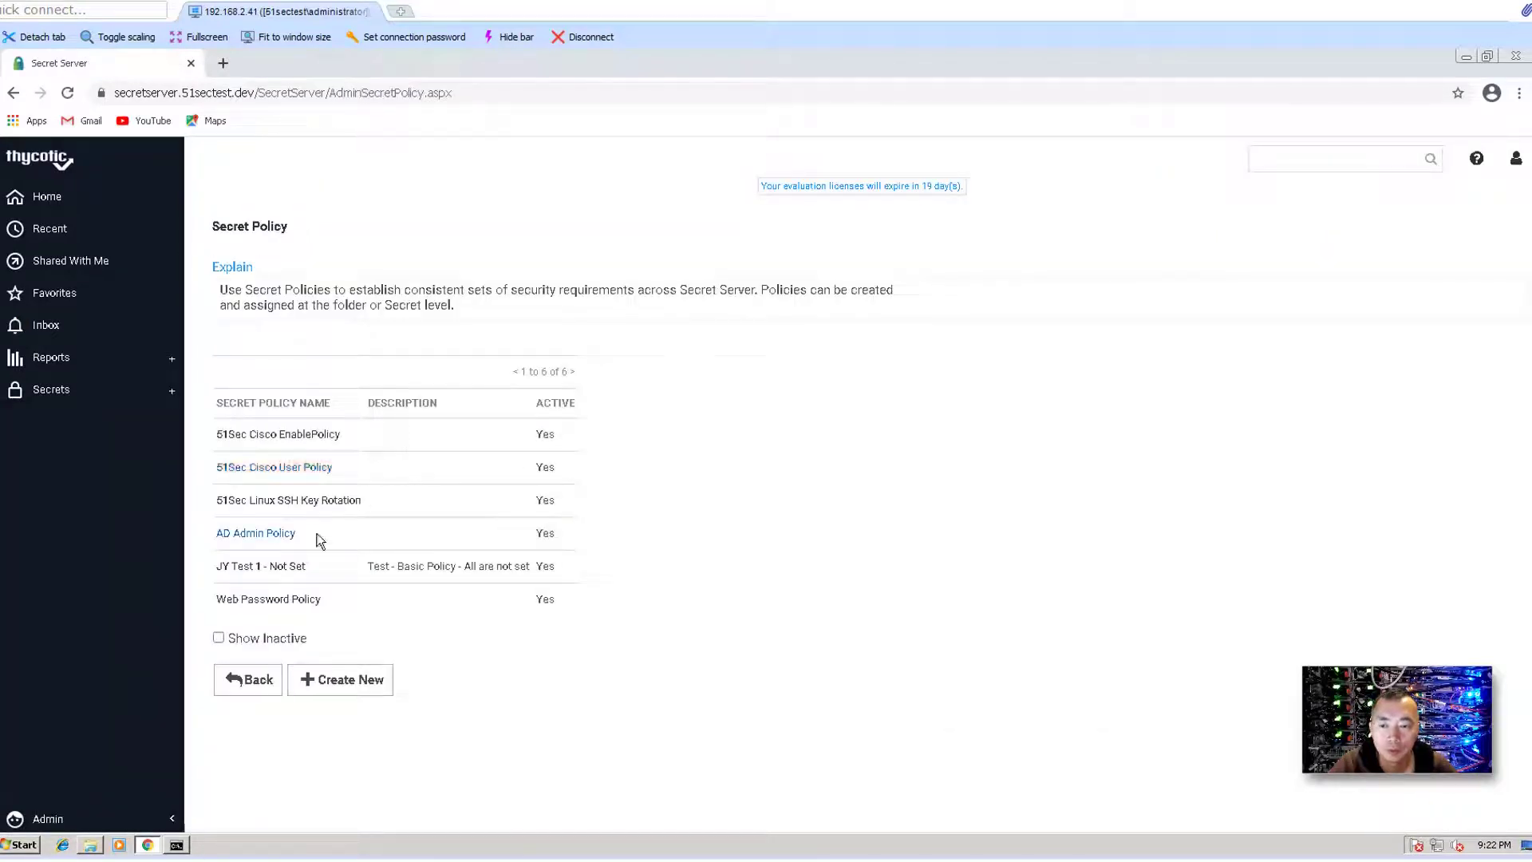
- Start a new secret policy named 51Sec Linux - Password-Proxy
left_click(364, 682)
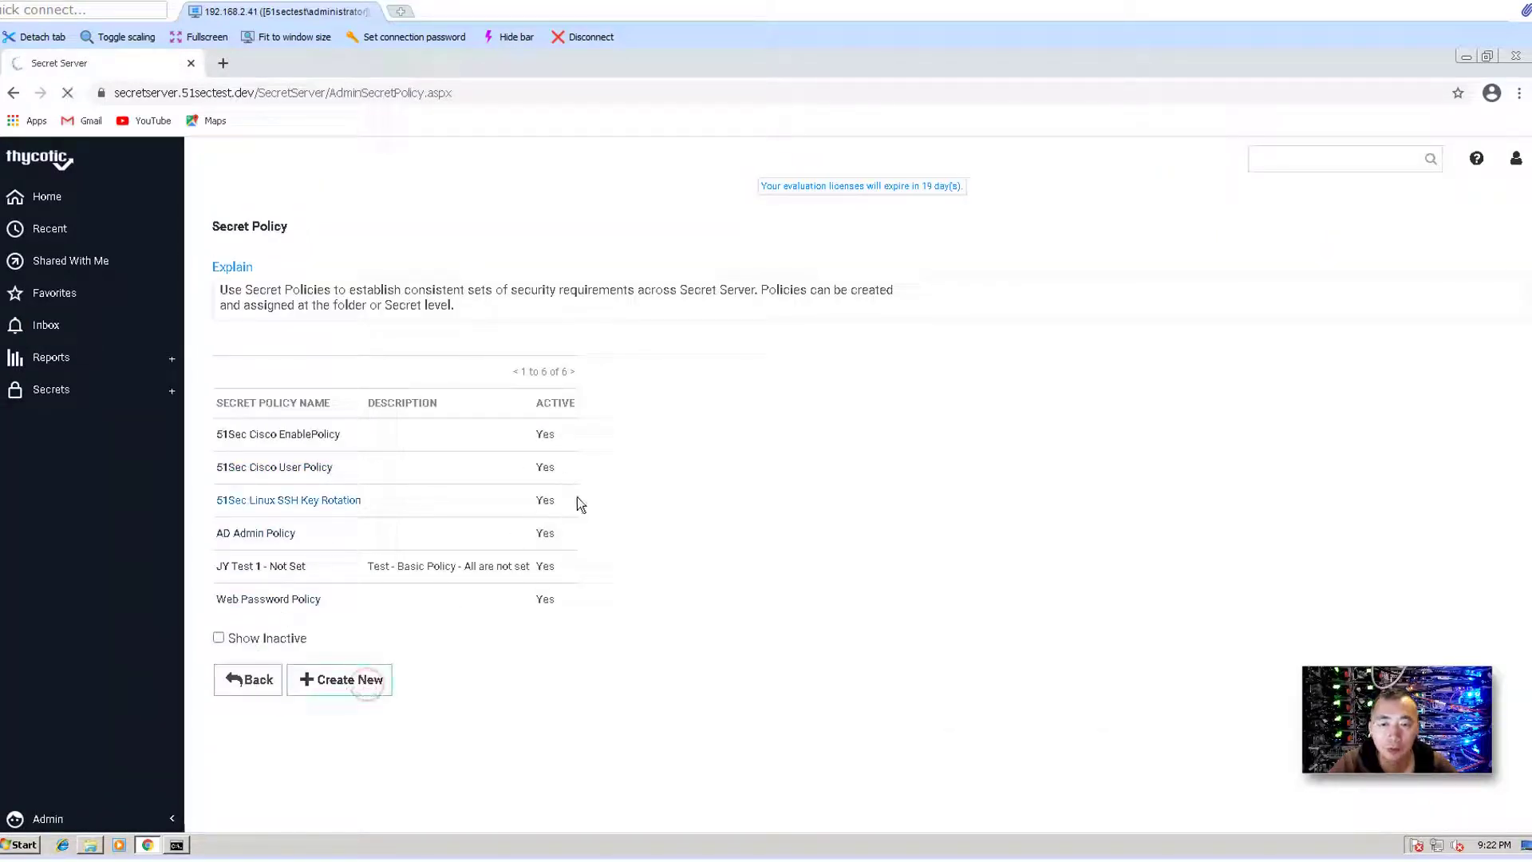
left_click(350, 682)
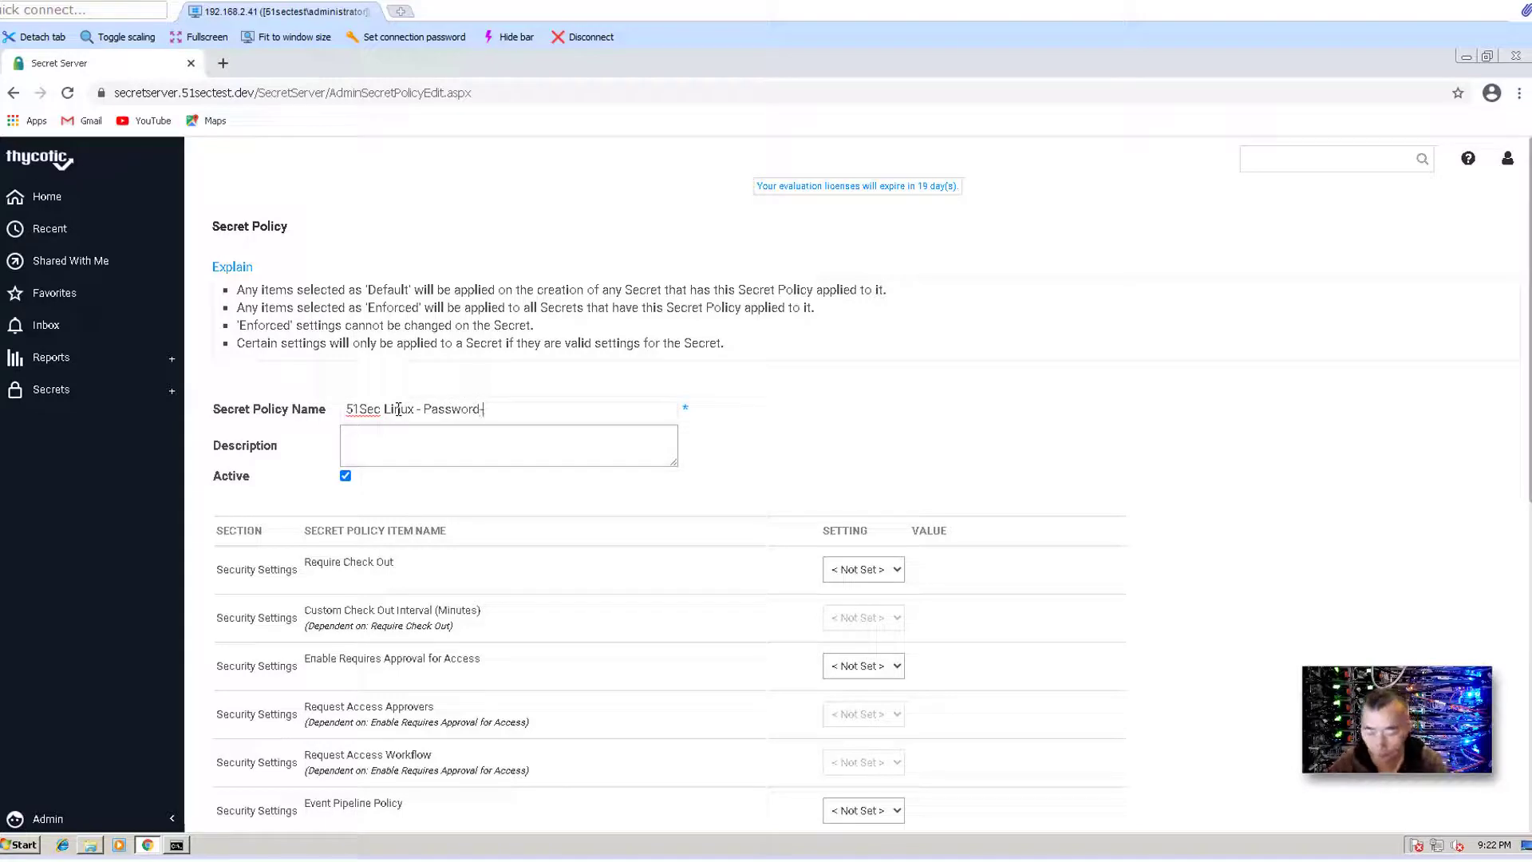
type("oxy")
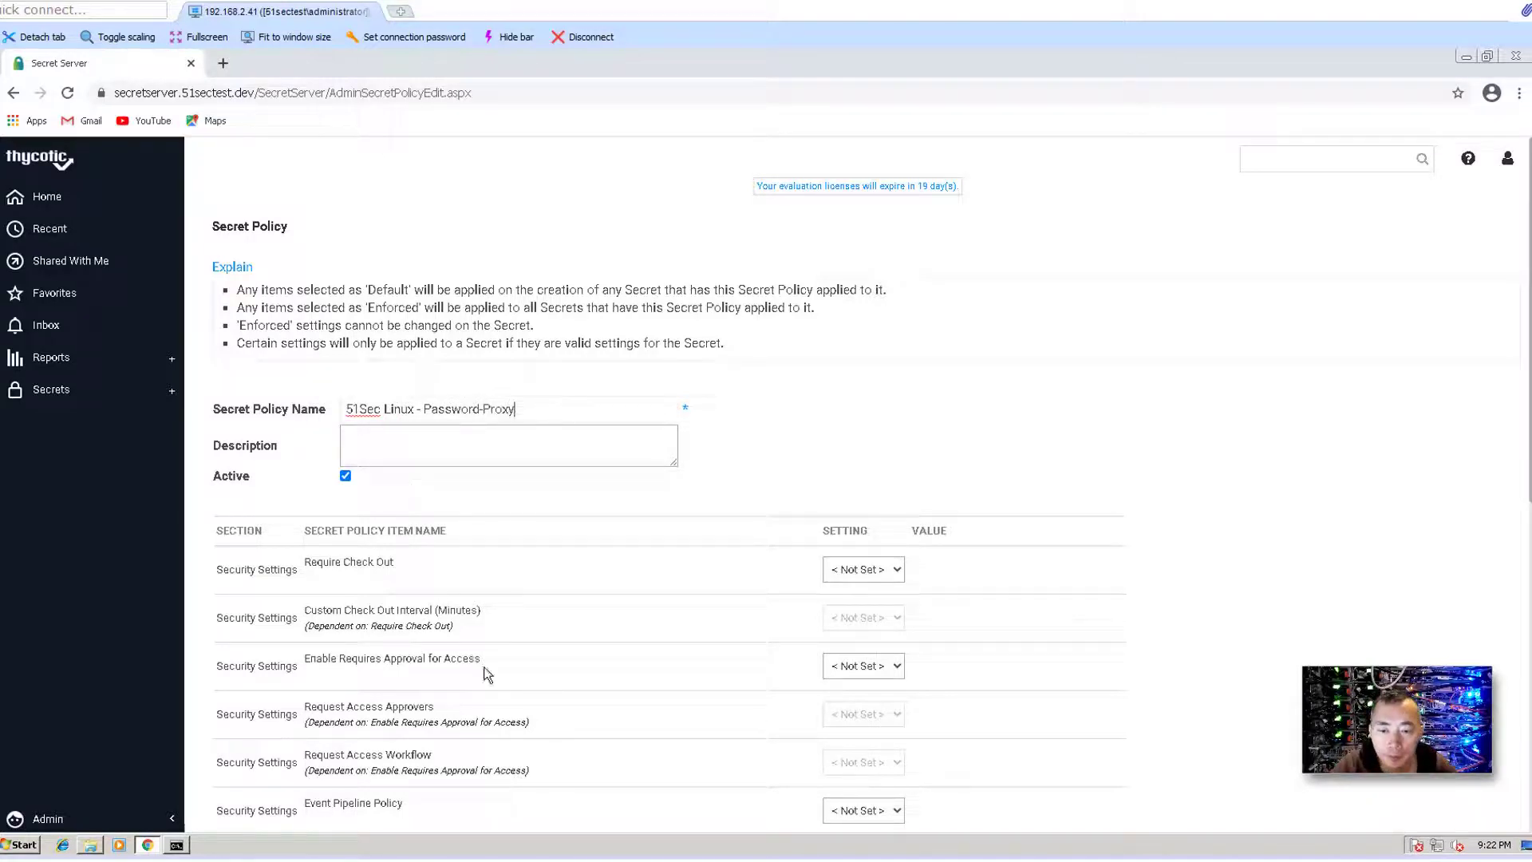
- Set the policy's Enable Proxy to Enforced with Yes and save it
scroll(479, 654, "down", 1)
scroll(411, 627, "down", 1)
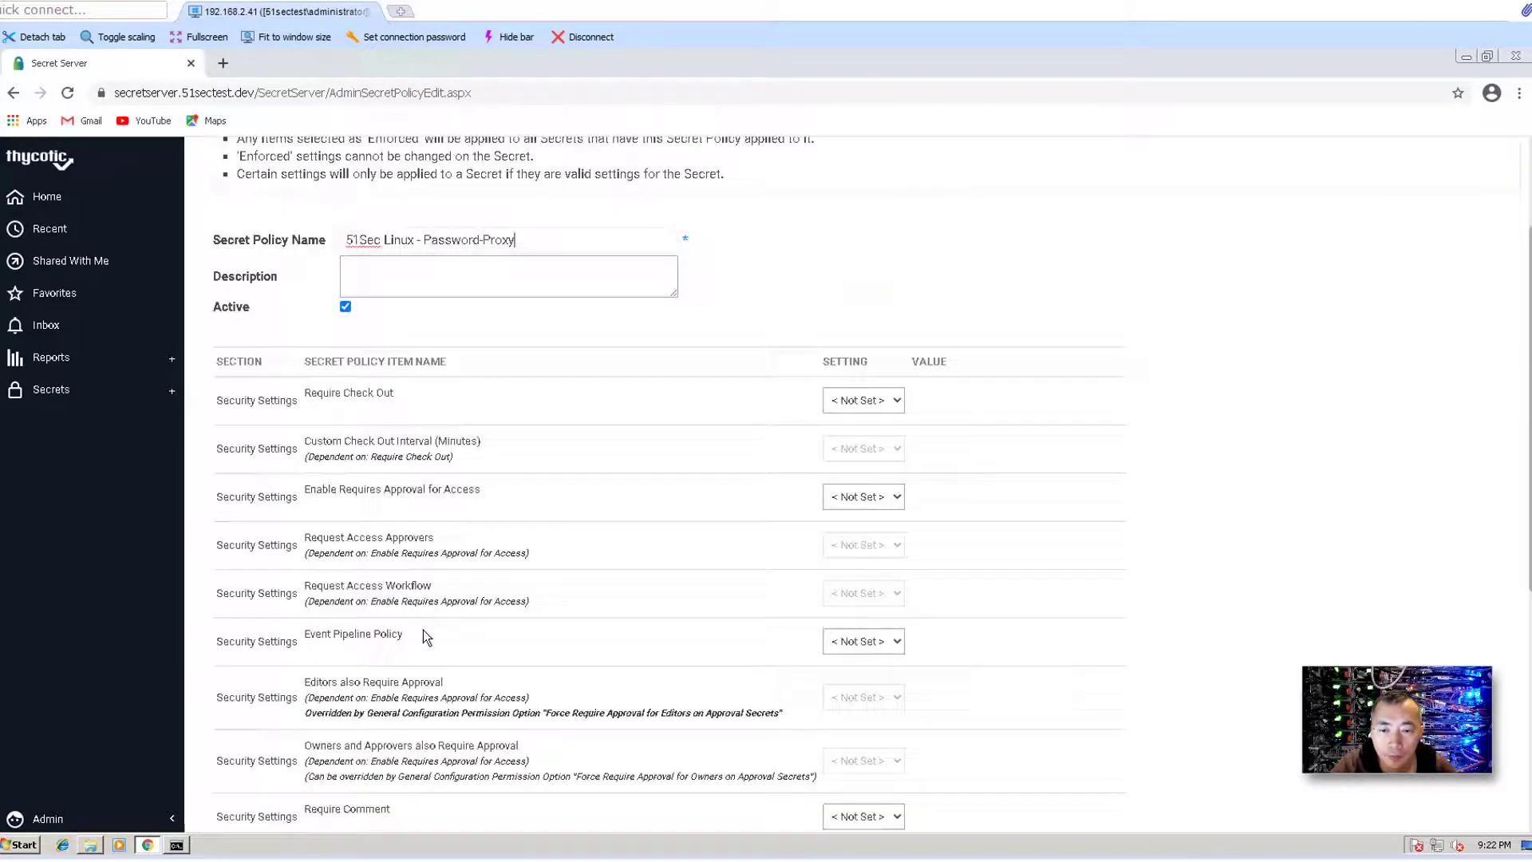
scroll(423, 629, "down", 2)
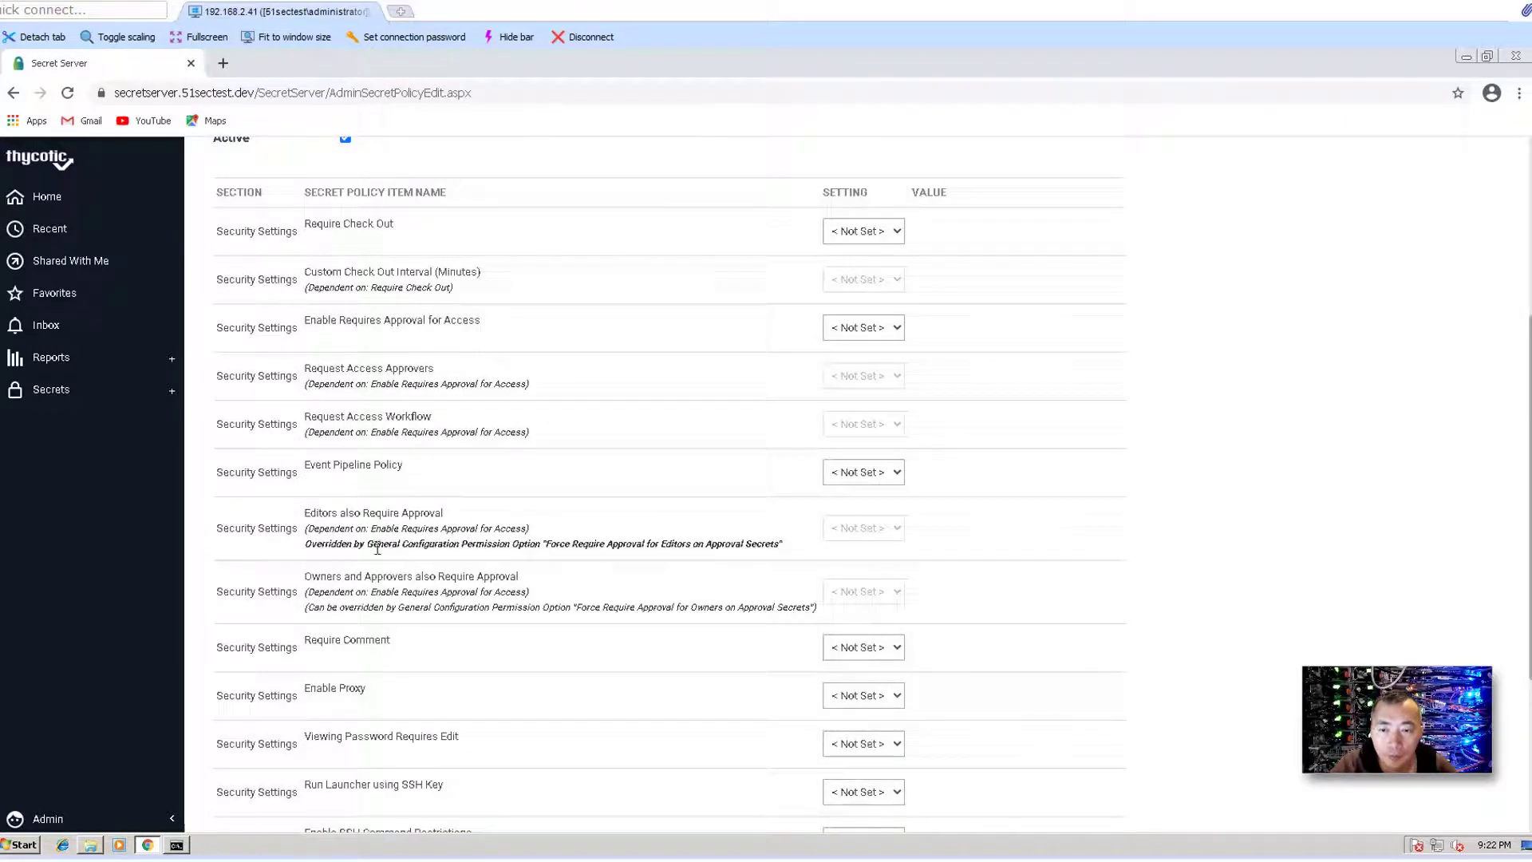
scroll(383, 558, "down", 1)
scroll(395, 586, "down", 1)
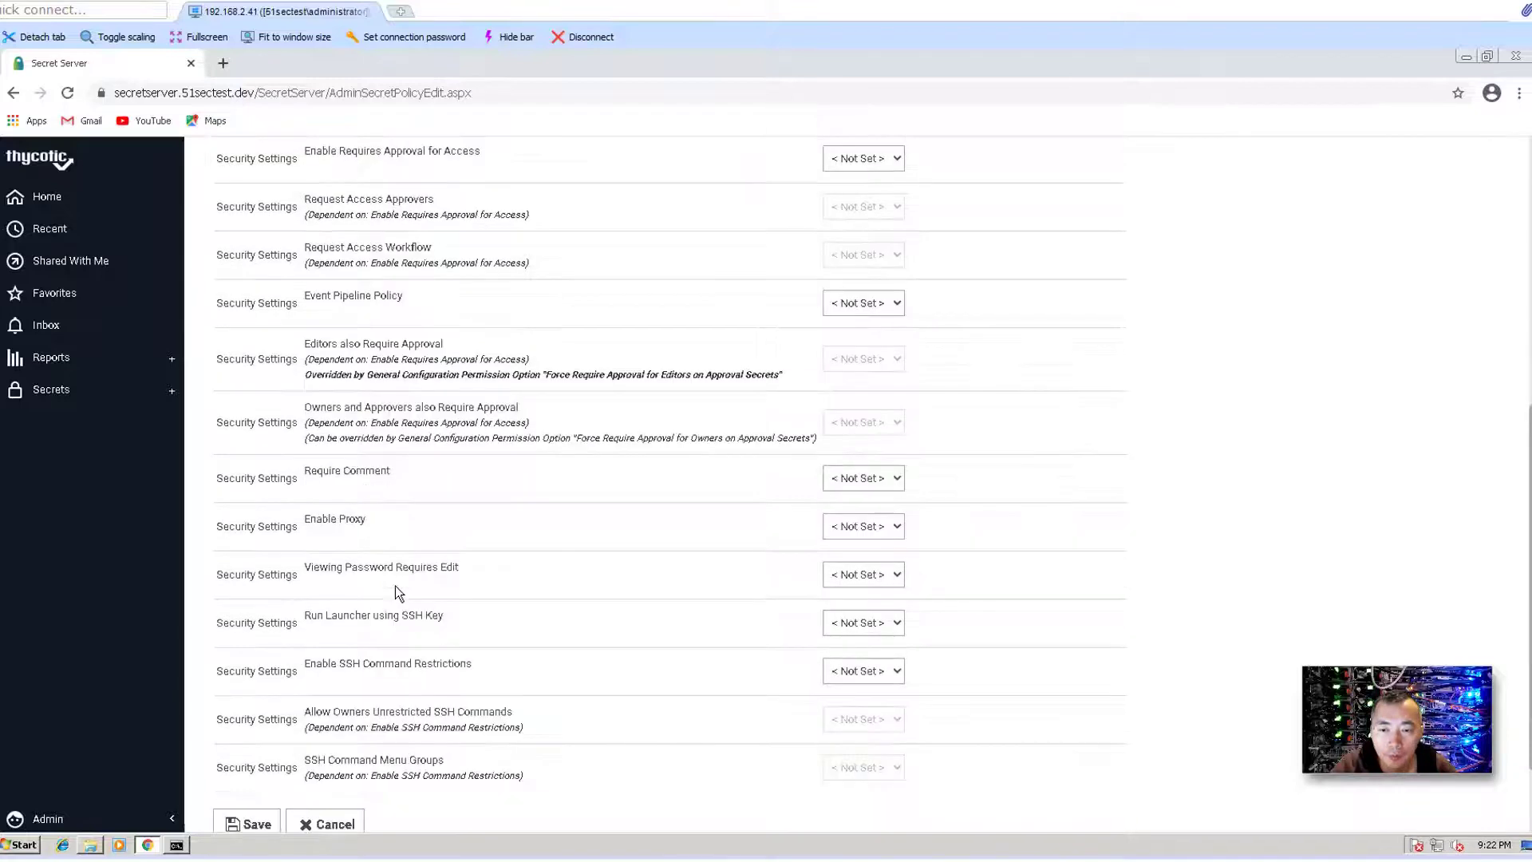
left_click_drag(317, 522, 384, 524)
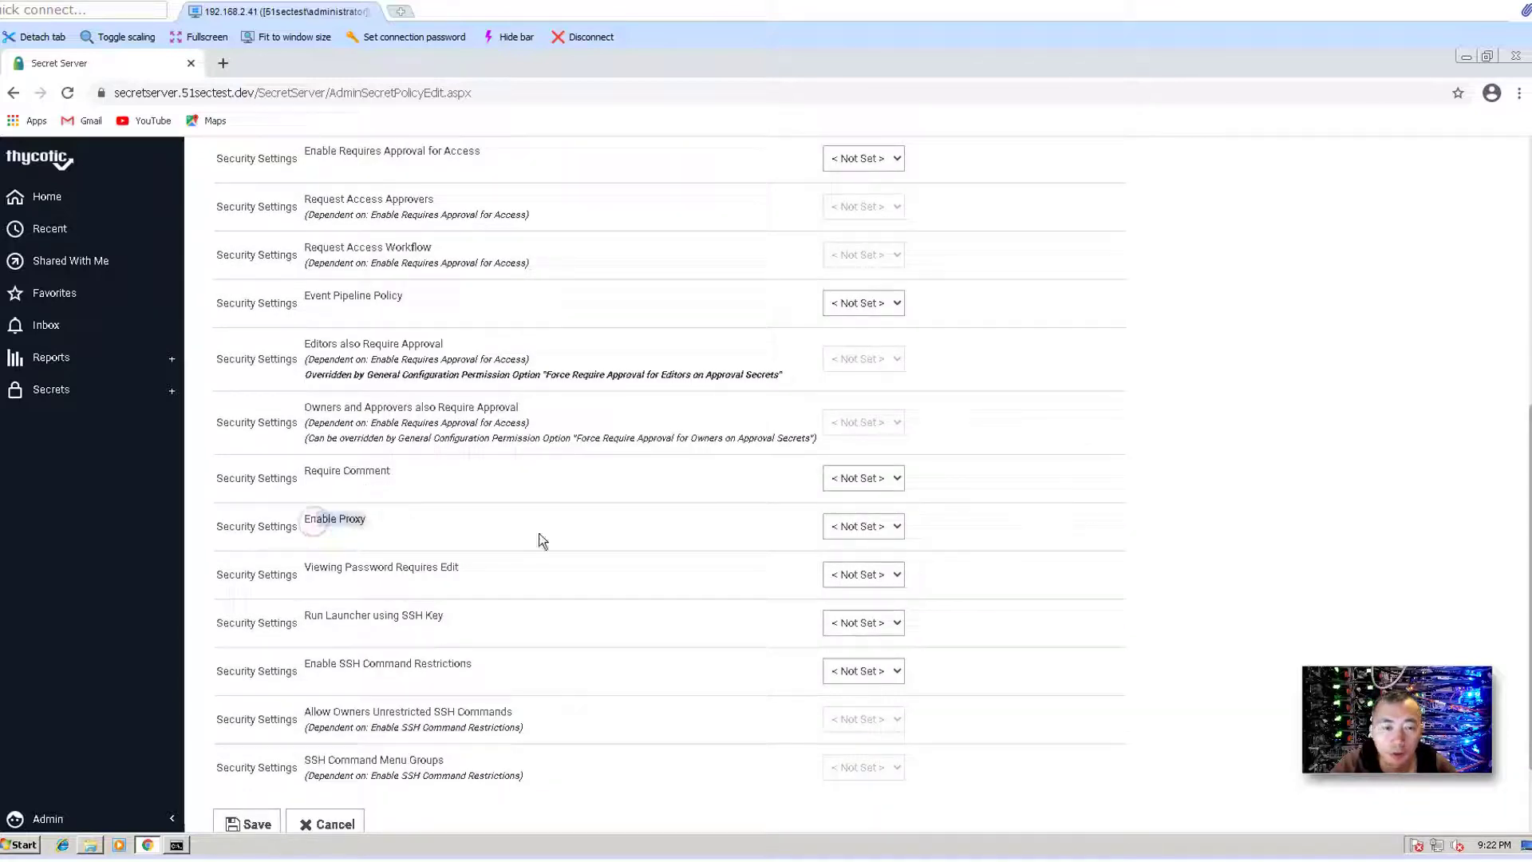
left_click(868, 530)
left_click(874, 574)
left_click(917, 525)
scroll(585, 703, "down", 1)
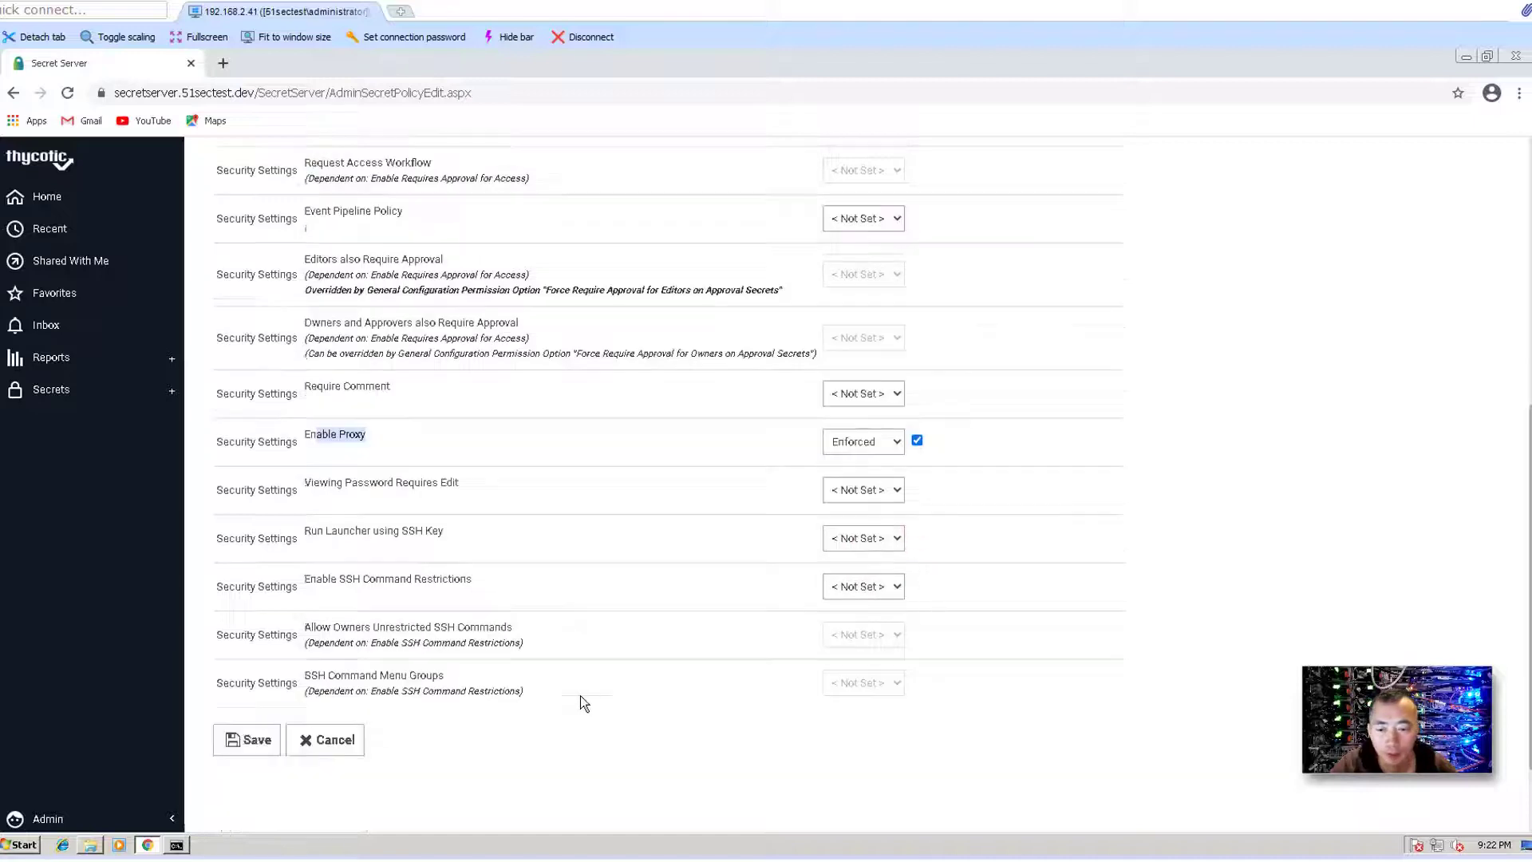
left_click(232, 736)
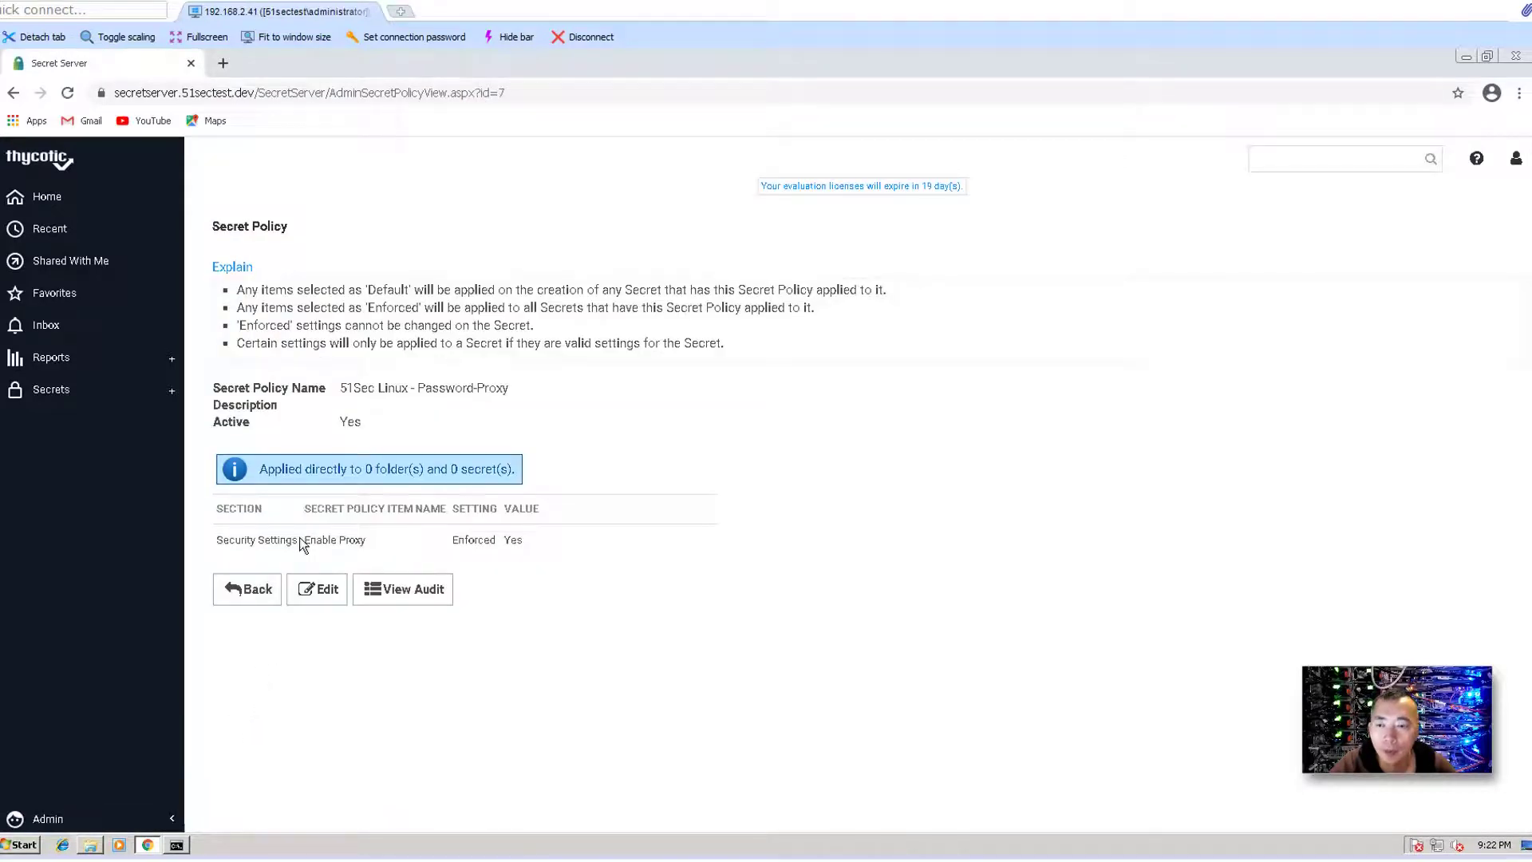
- Browse from Secrets through 51SecTest.Dev to the Linux Admins - Password folder
left_click(44, 390)
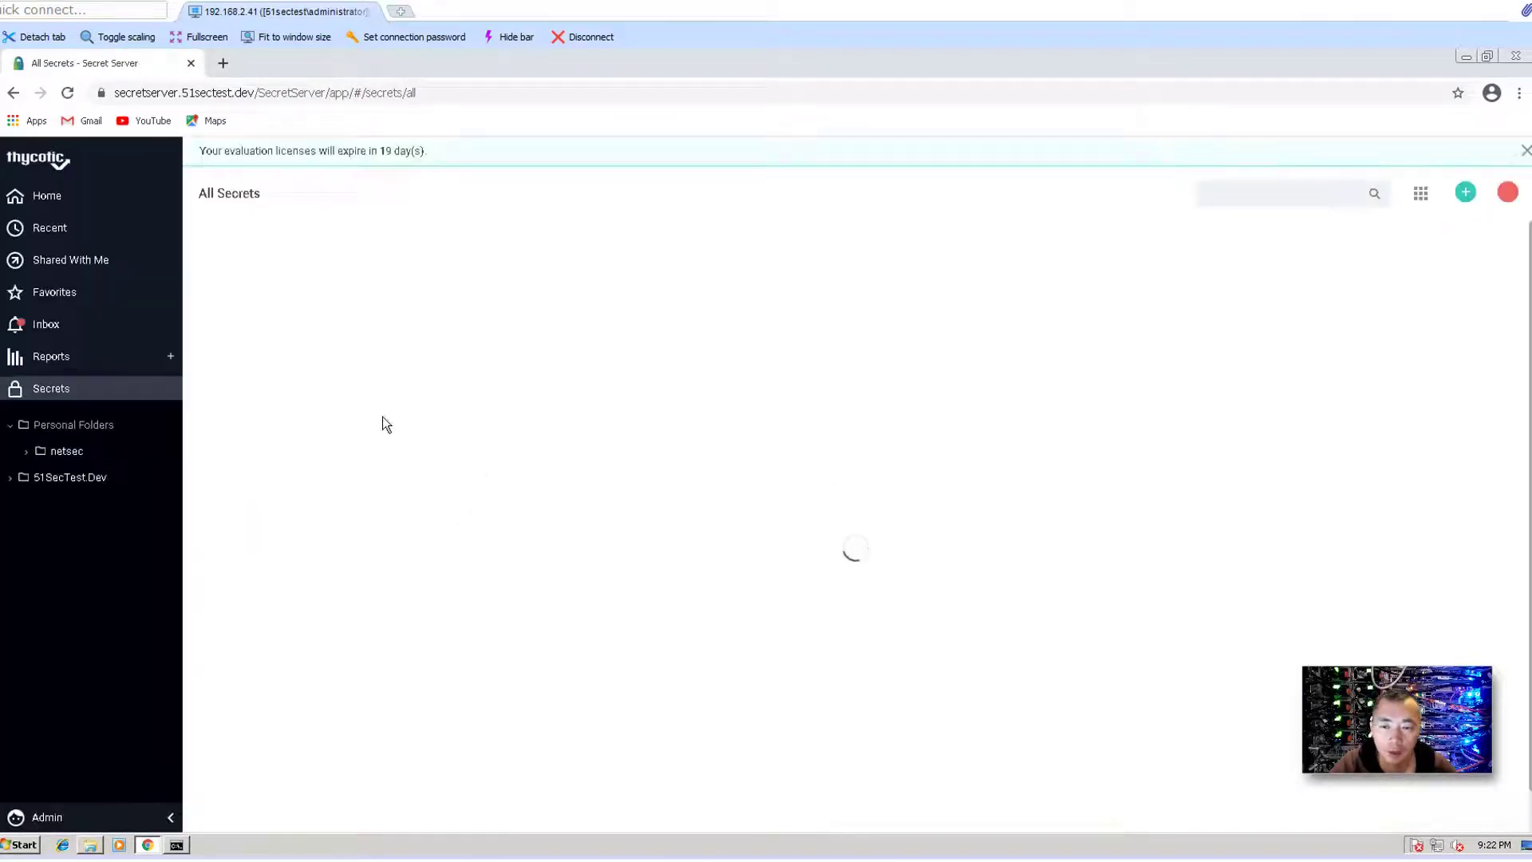
left_click(10, 477)
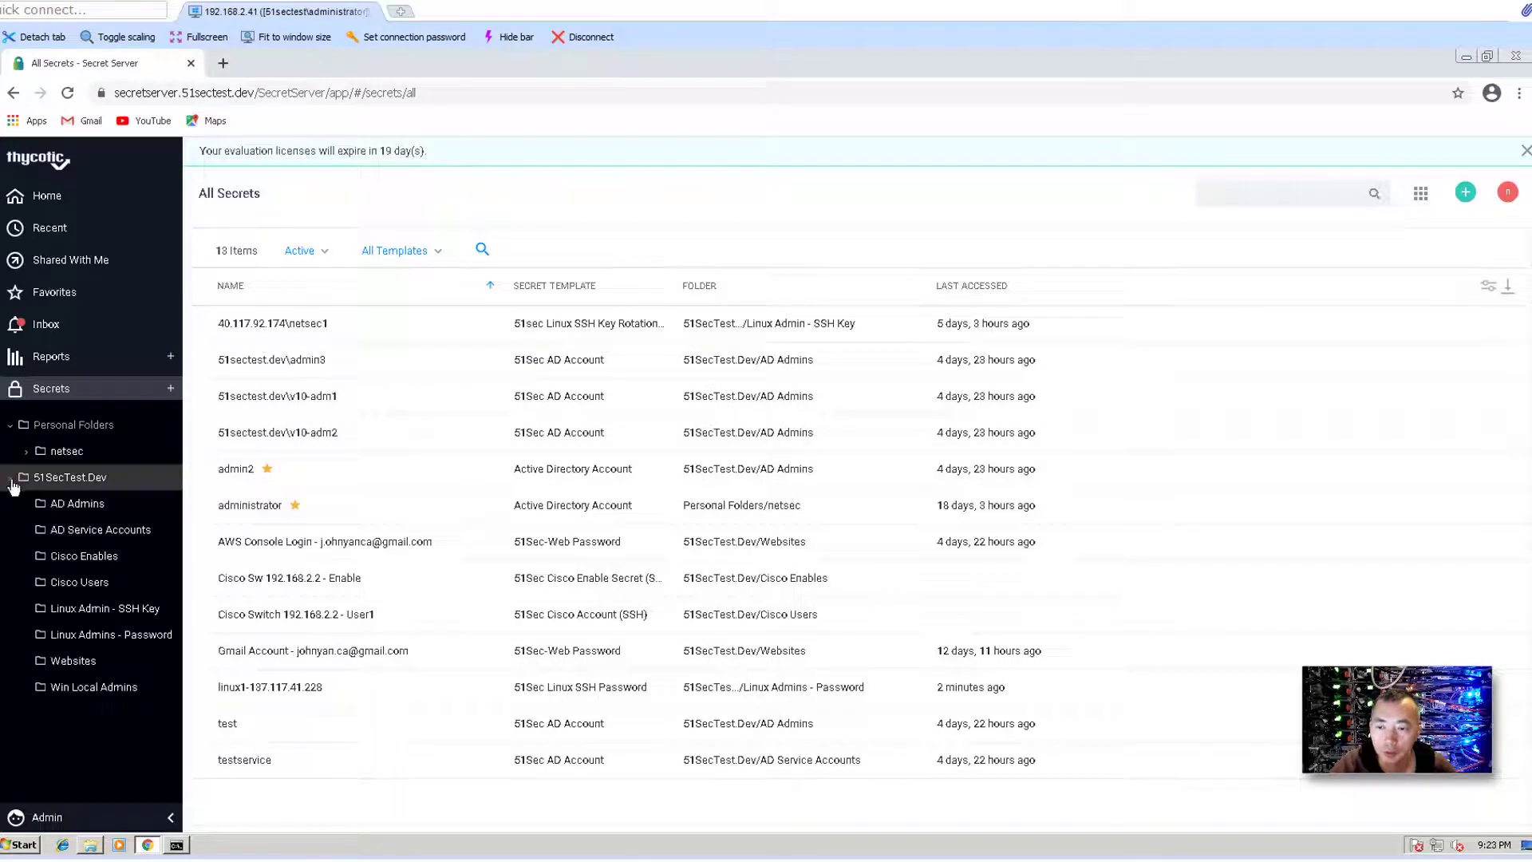
left_click(126, 638)
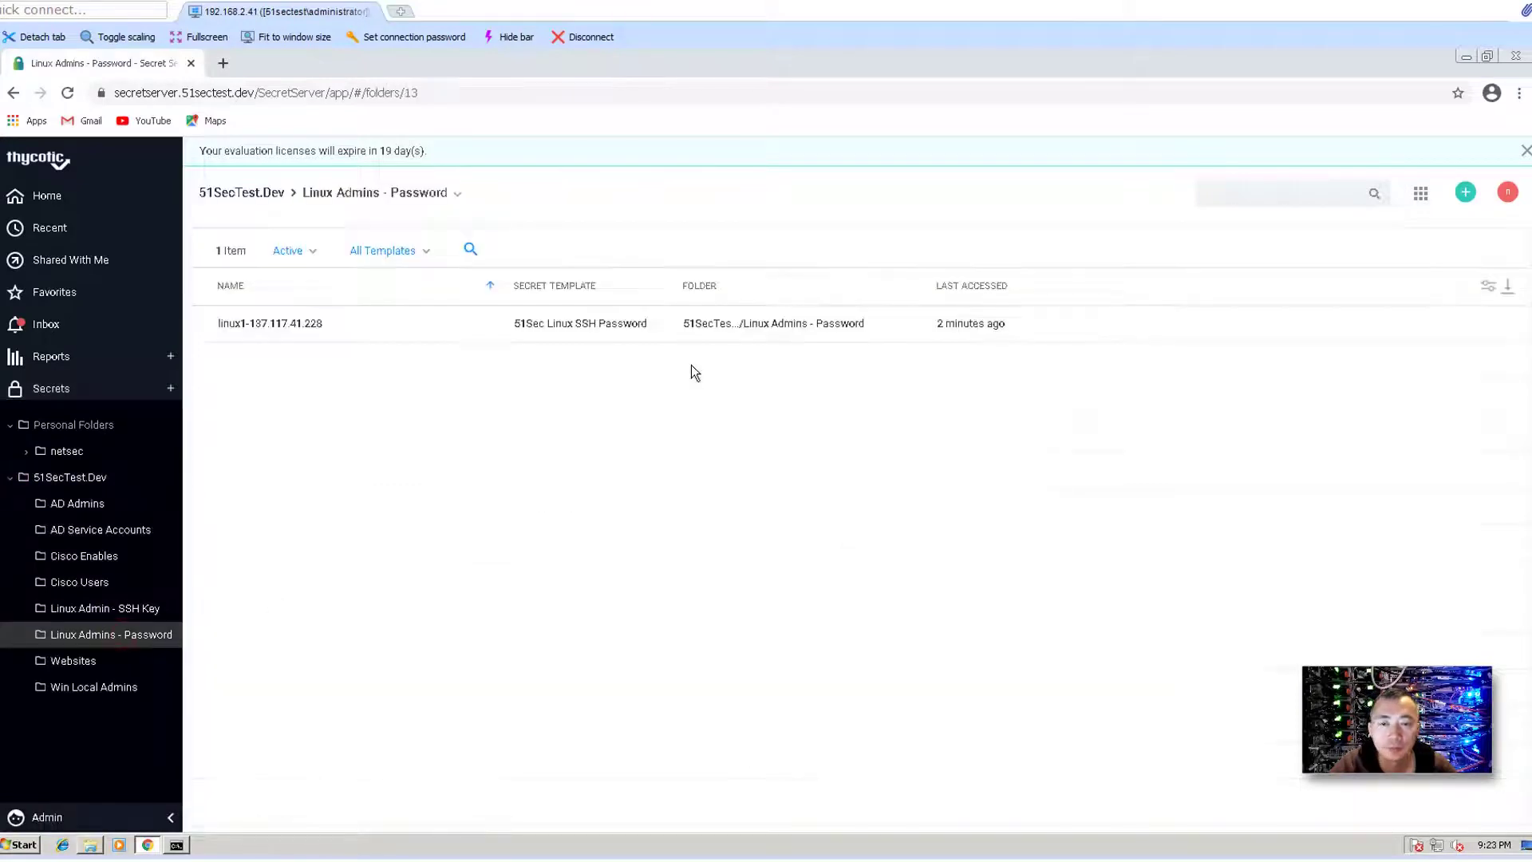
- Confirm the linux1-137.117.41.228 secret's security settings still show proxy disabled, then bring up the folder's options
left_click(302, 324)
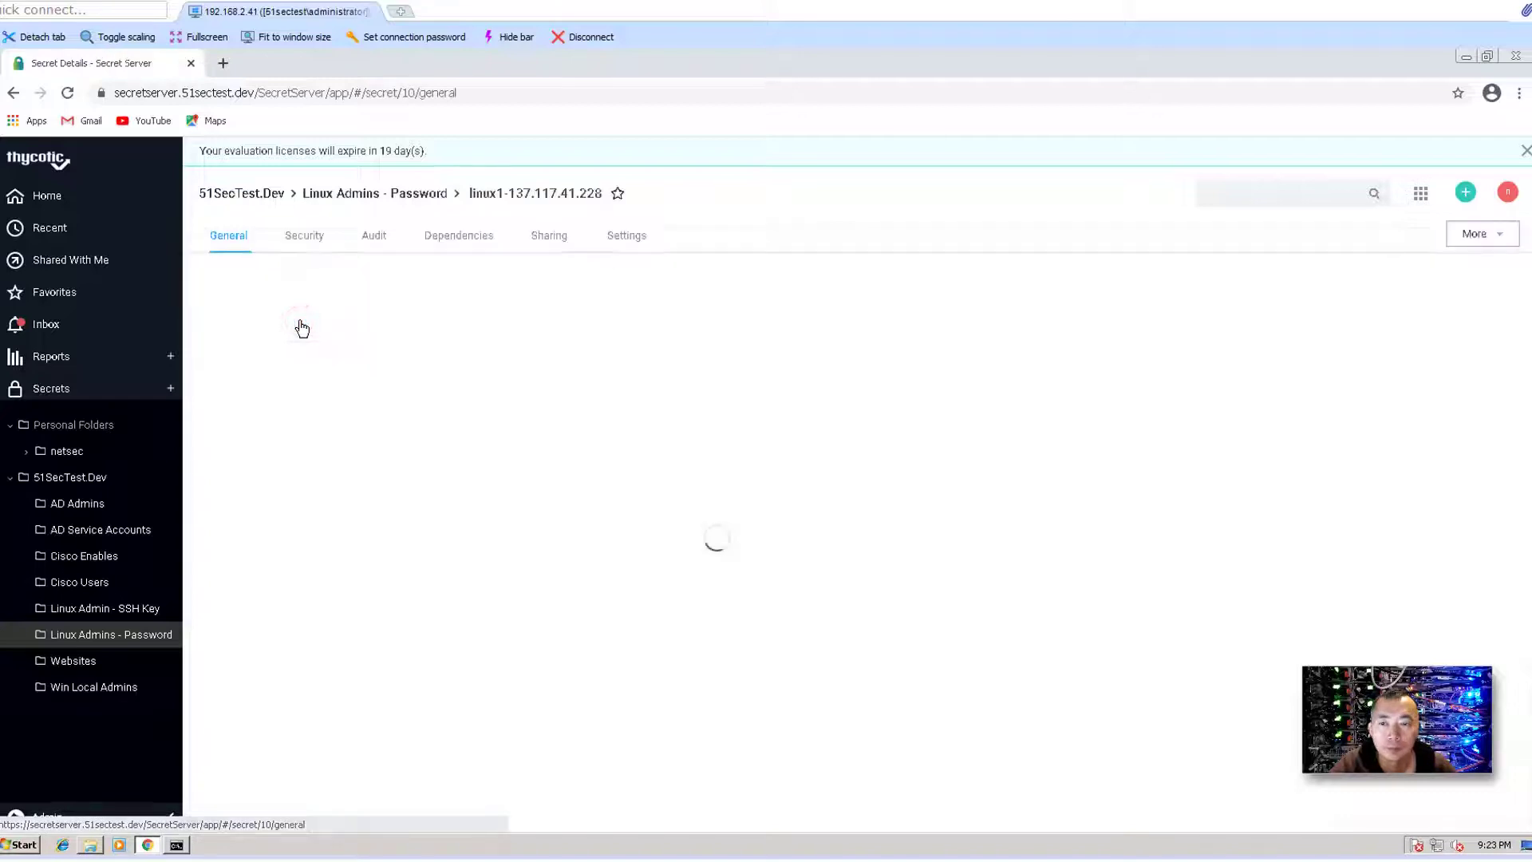
left_click(317, 246)
scroll(460, 433, "down", 2)
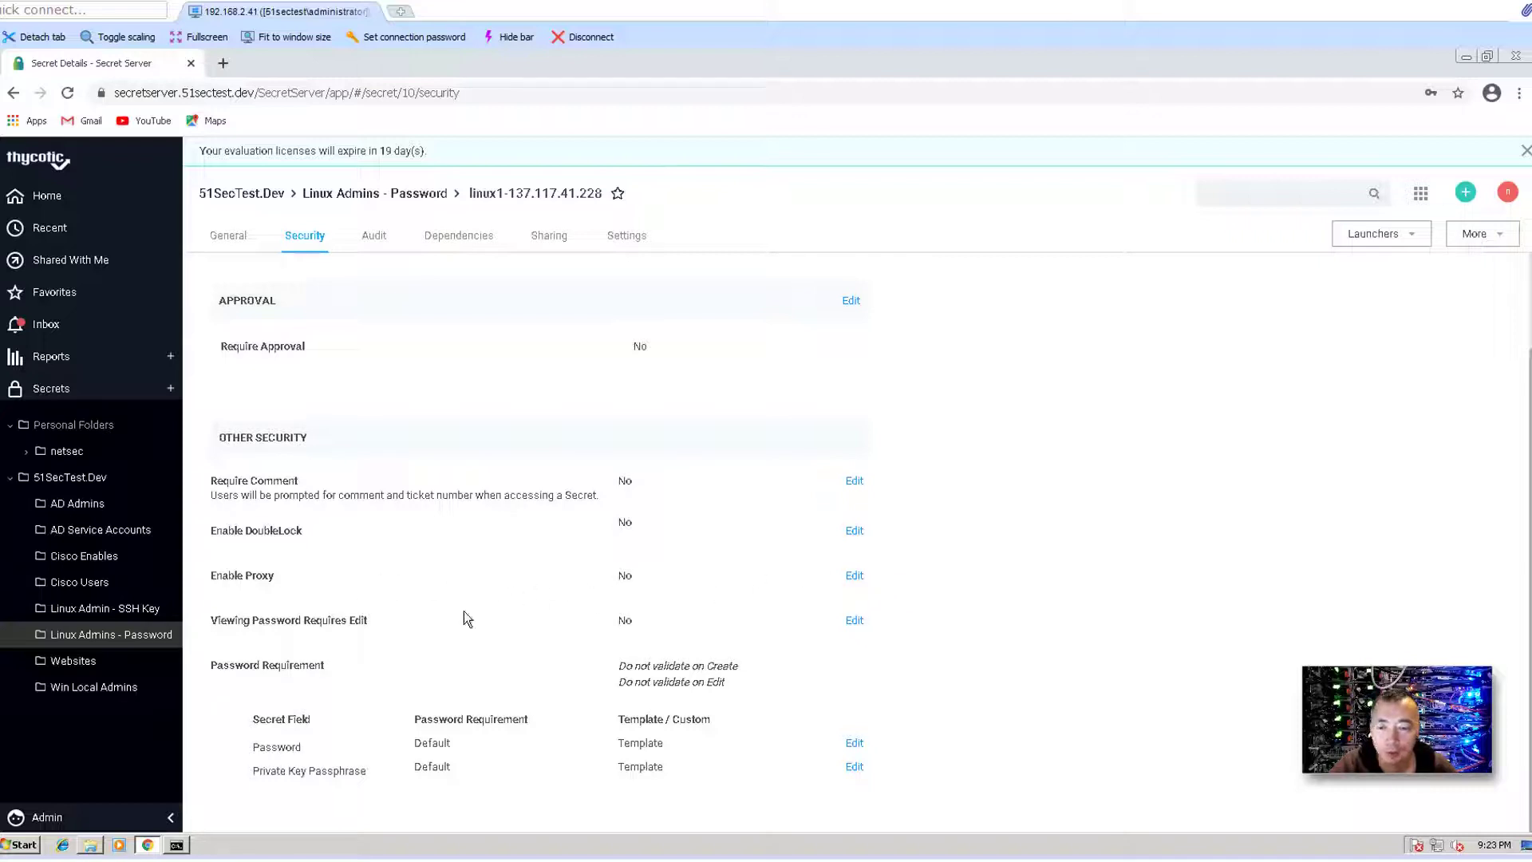
right_click(132, 640)
- Change the folder's Secret Policy to 51Sec Linux - Password-Proxy and save
left_click(175, 682)
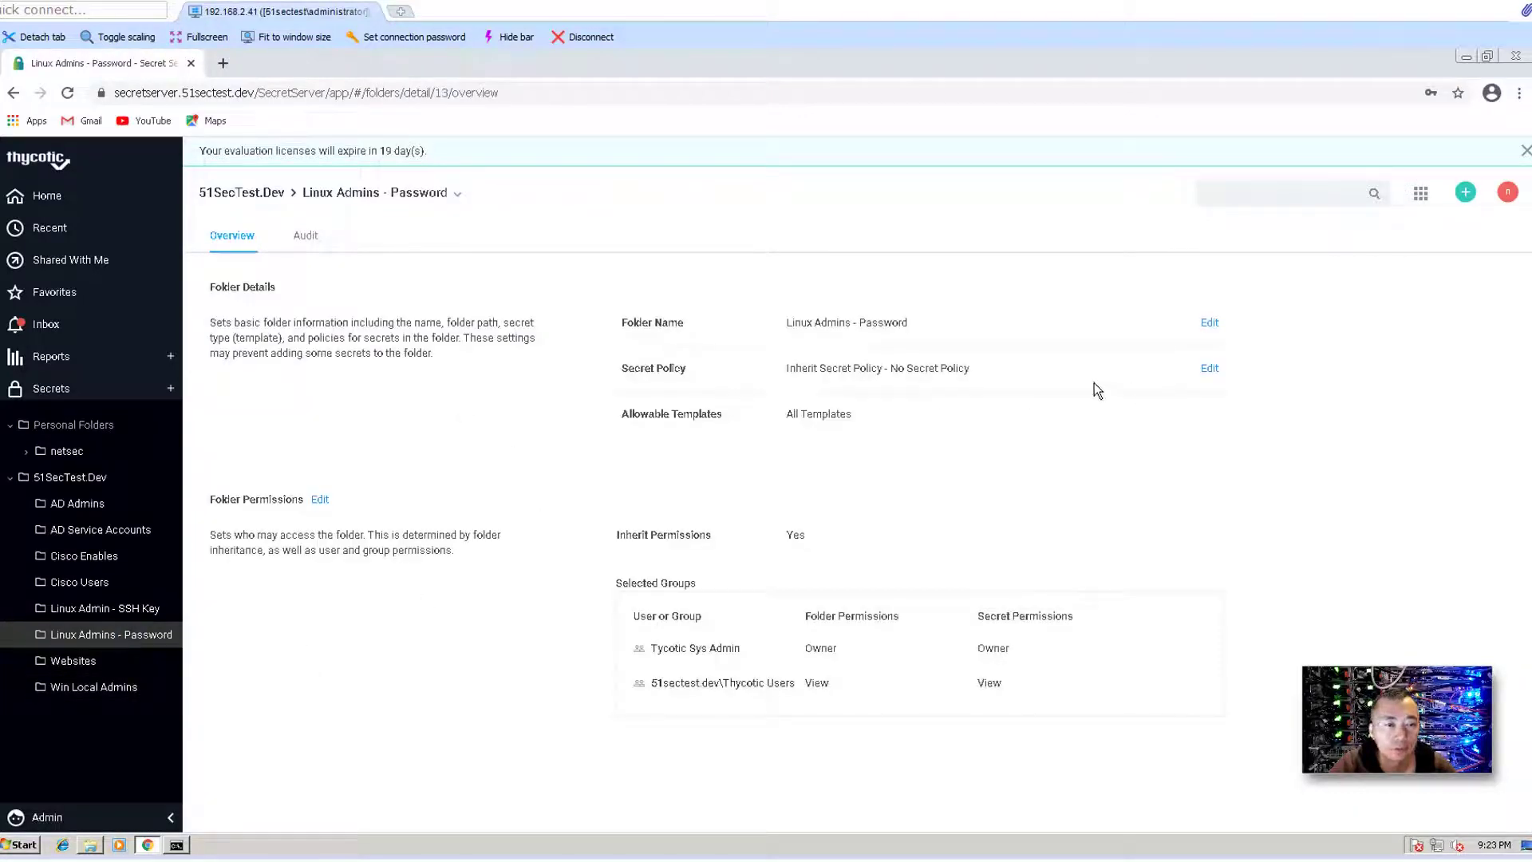
left_click(1210, 370)
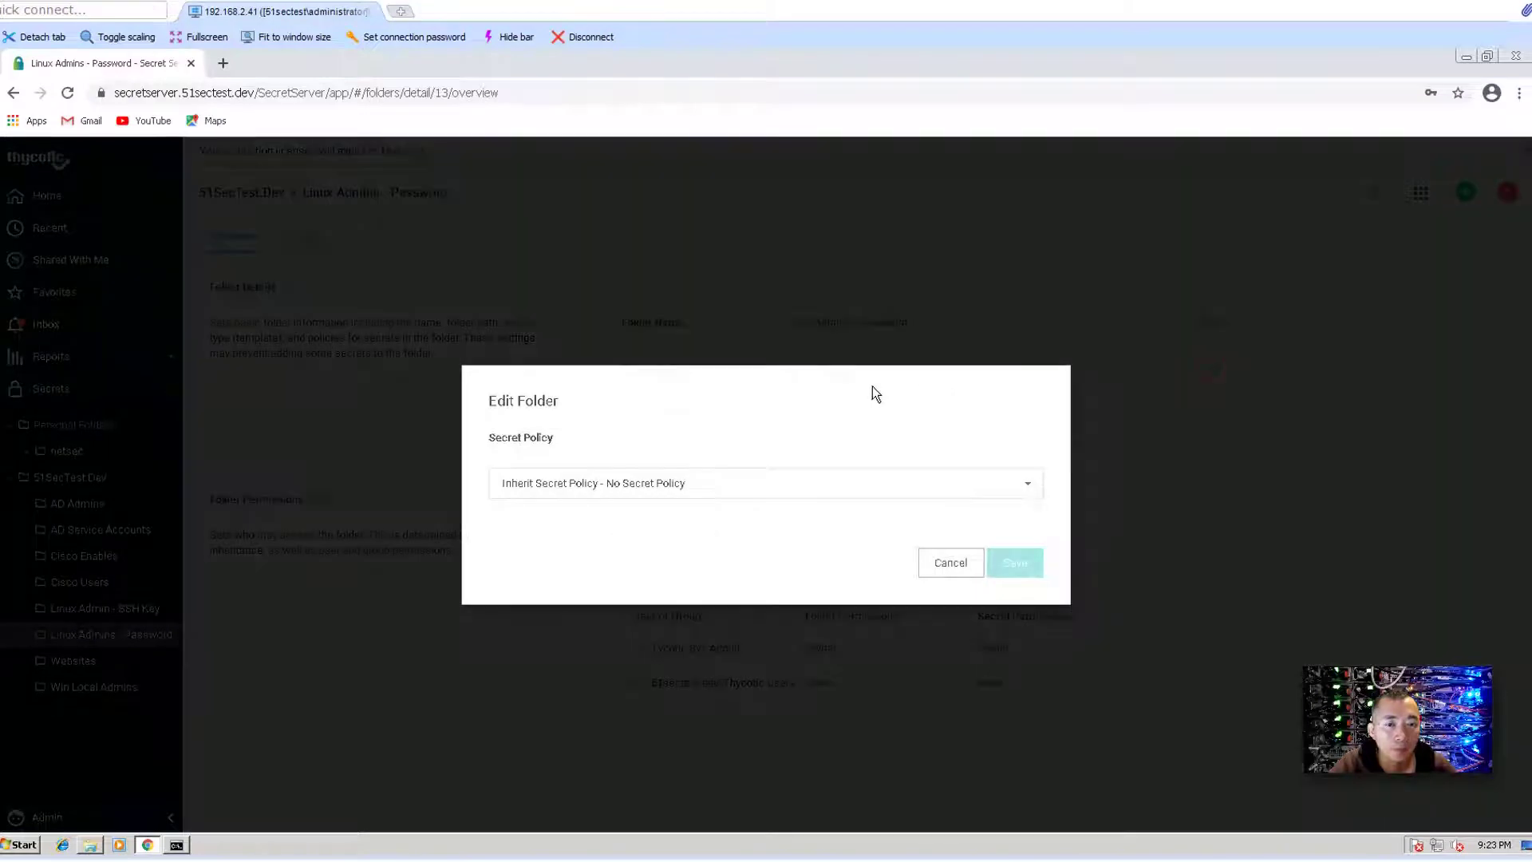
left_click(600, 485)
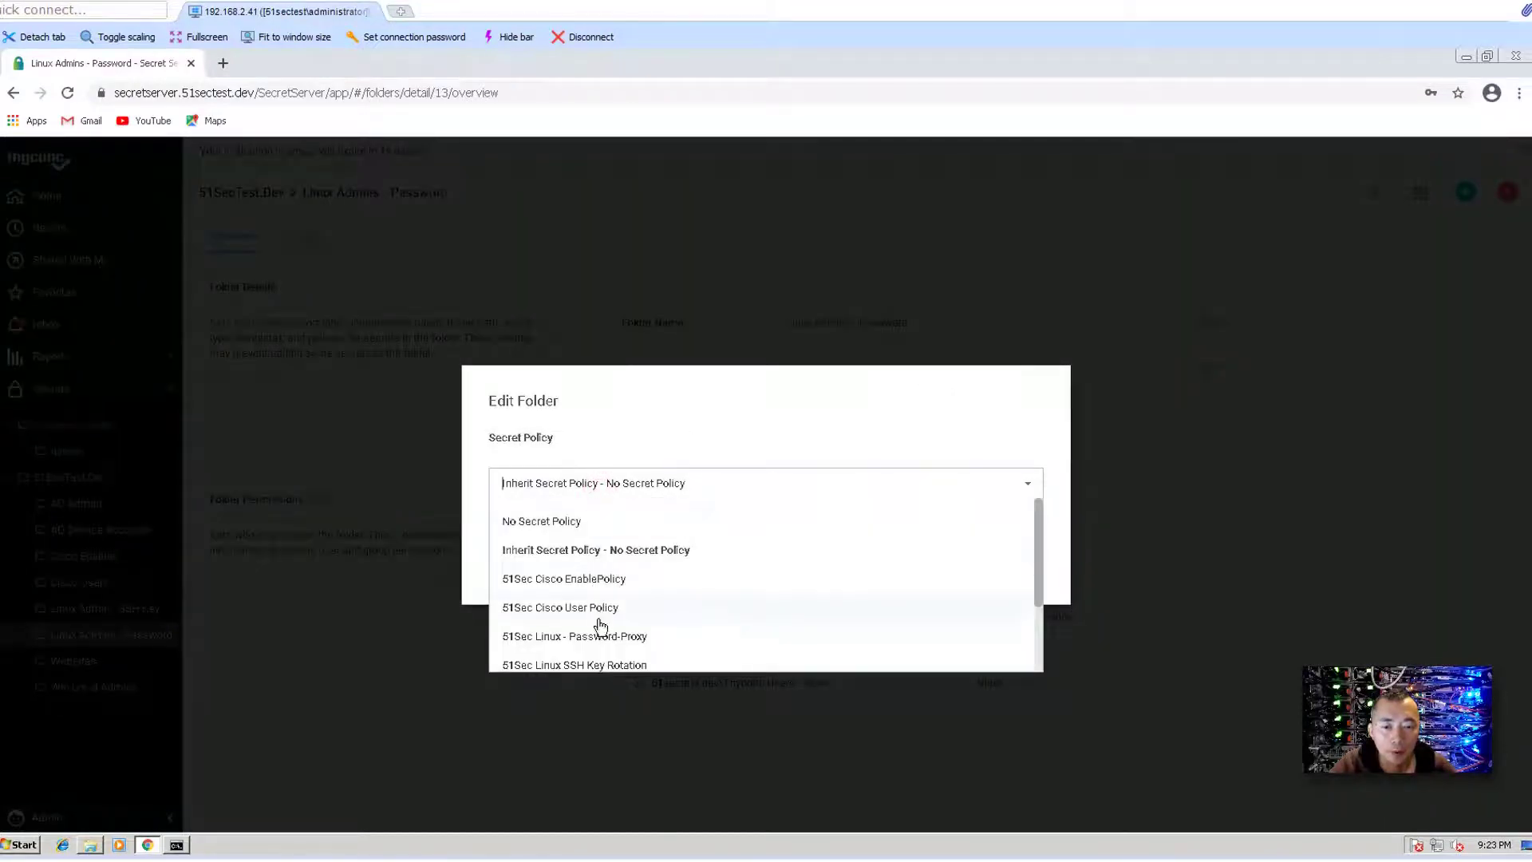
scroll(606, 648, "down", 1)
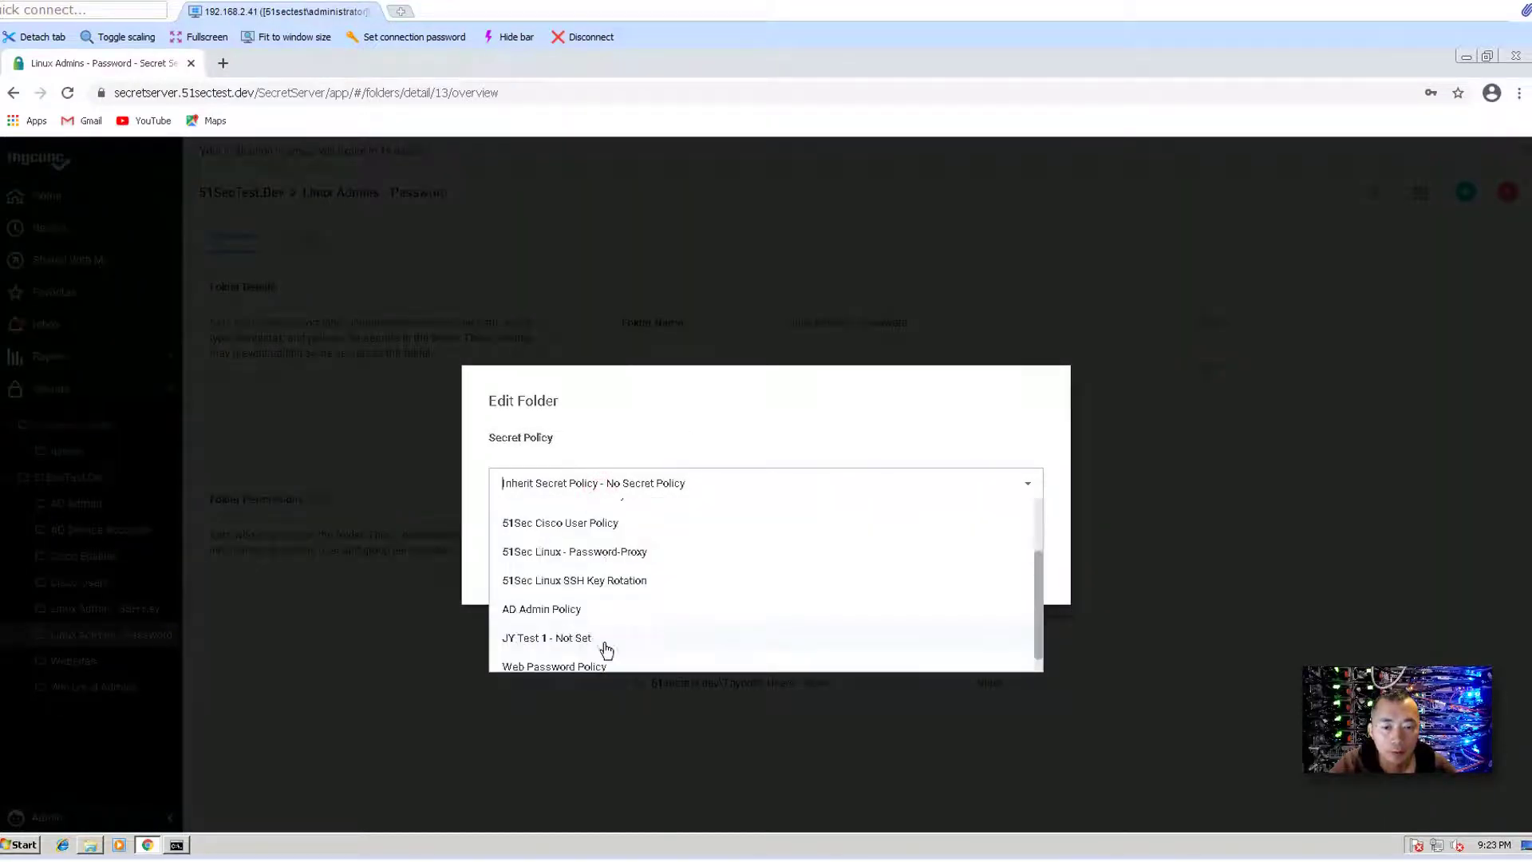
left_click(639, 552)
left_click(1020, 560)
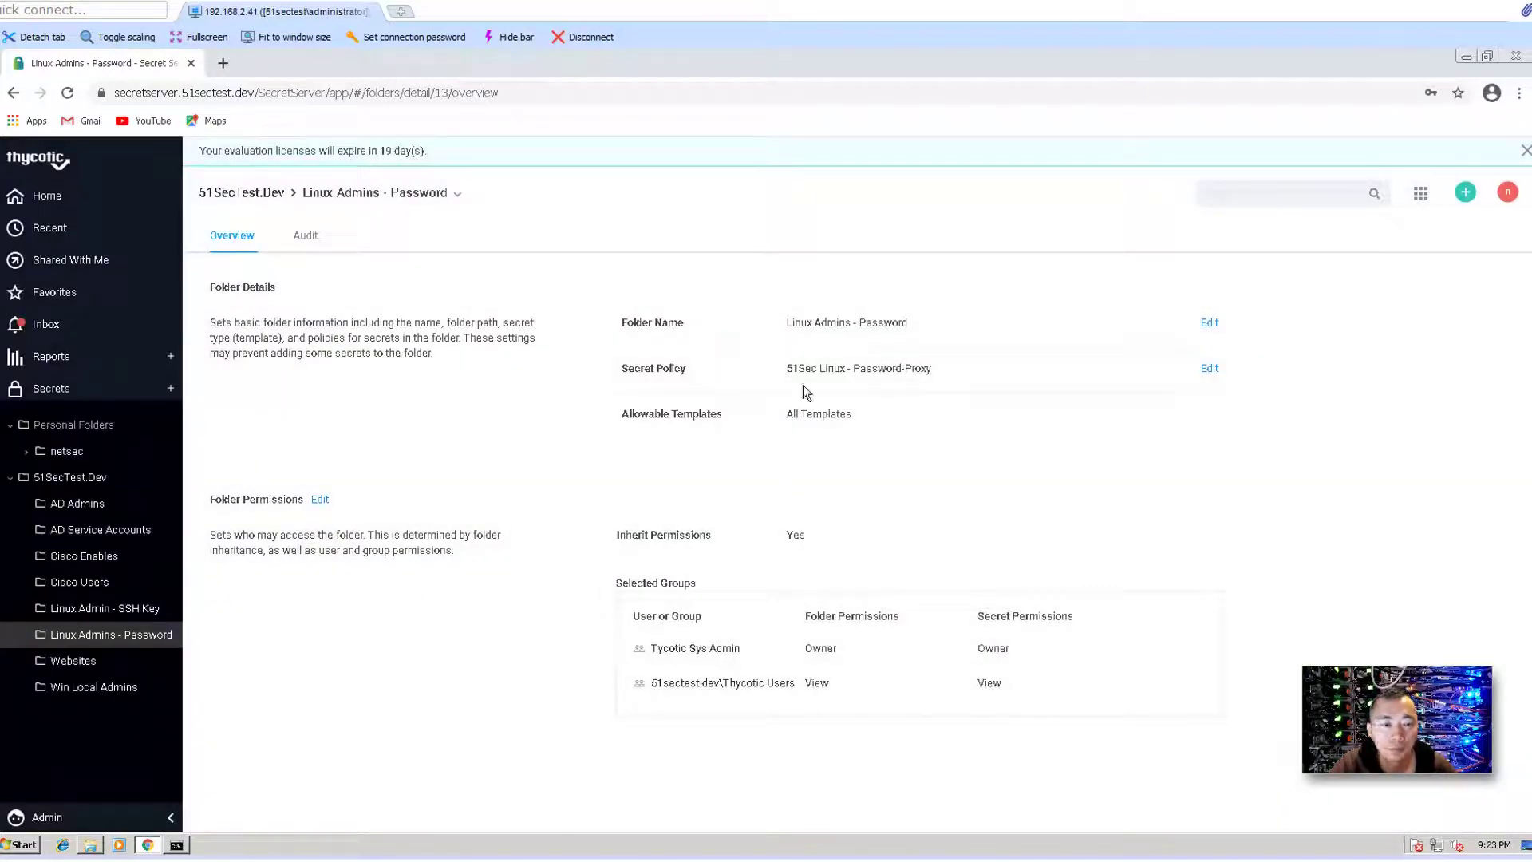
- Highlight the newly assigned policy, then return to the 51SecTest.Dev folder
left_click_drag(803, 384, 899, 382)
left_click_drag(931, 616, 1049, 619)
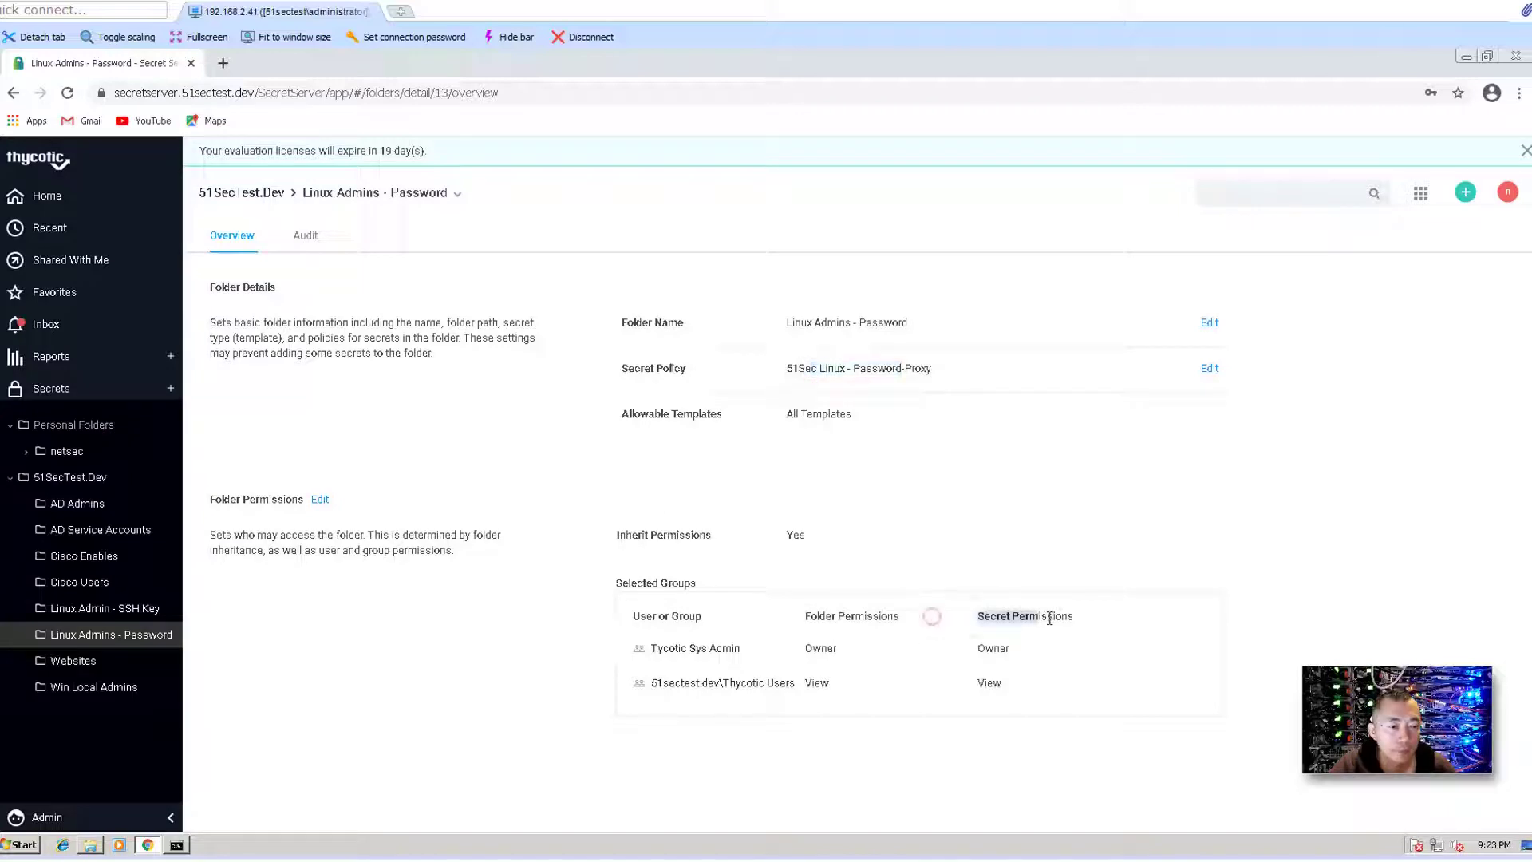
left_click(1011, 670)
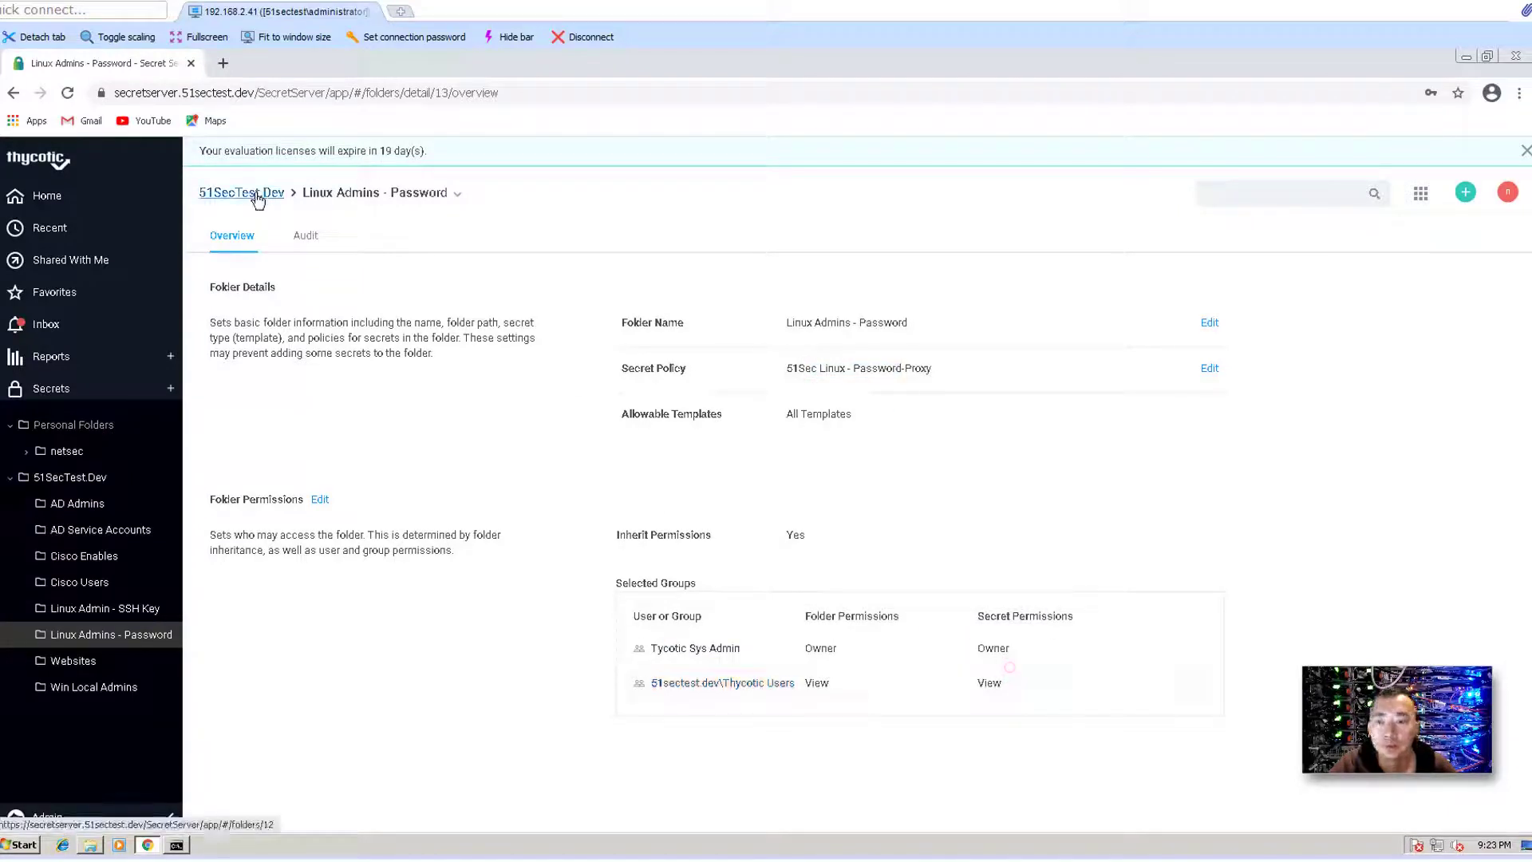
left_click(257, 197)
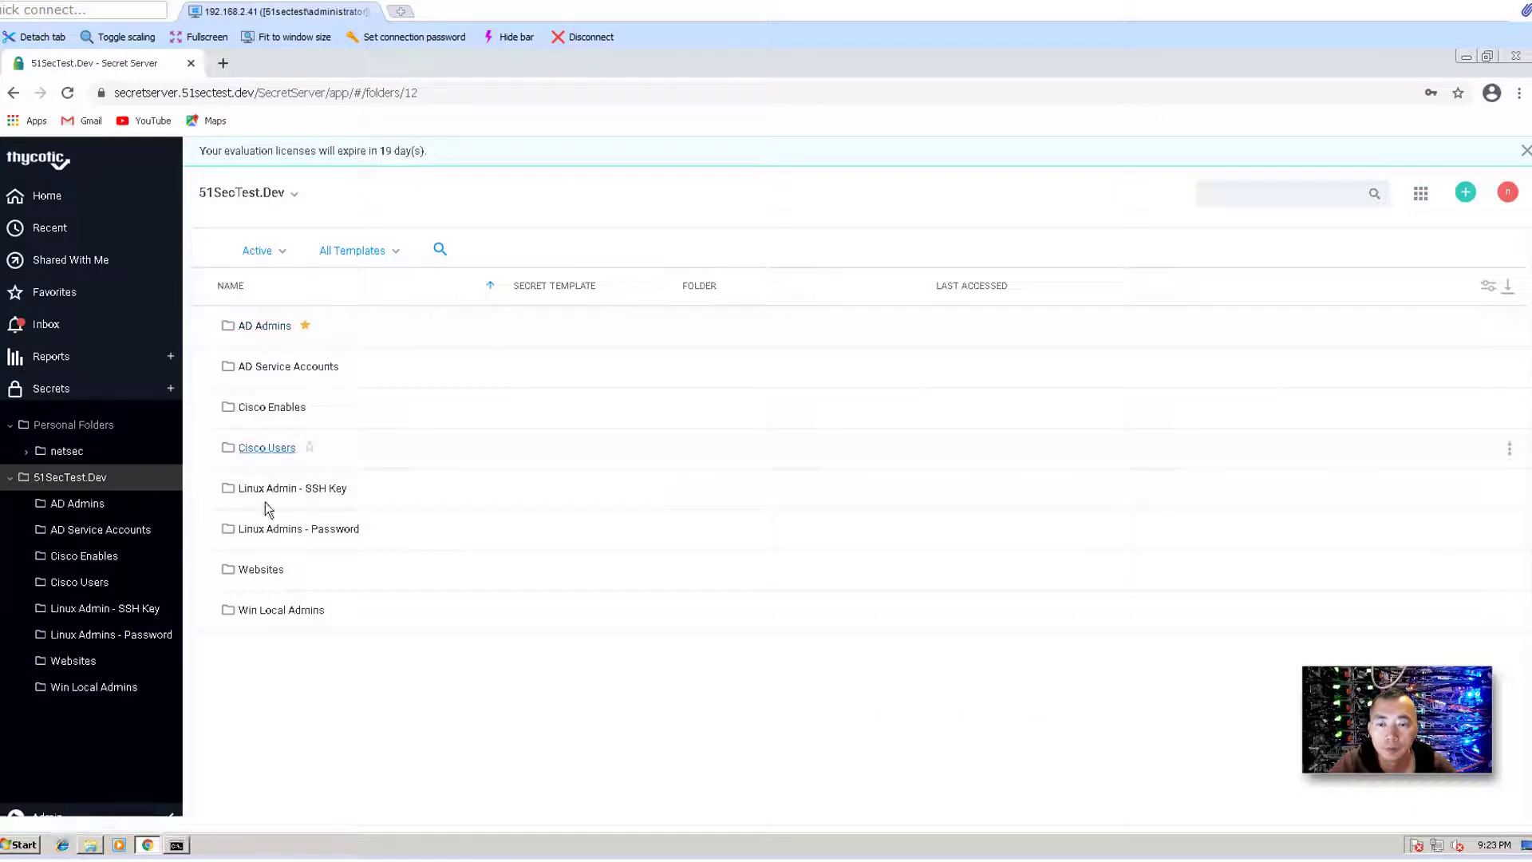
- Reopen linux1-137.117.41.228 and verify its security settings now show Enable Proxy as Yes
left_click(319, 526)
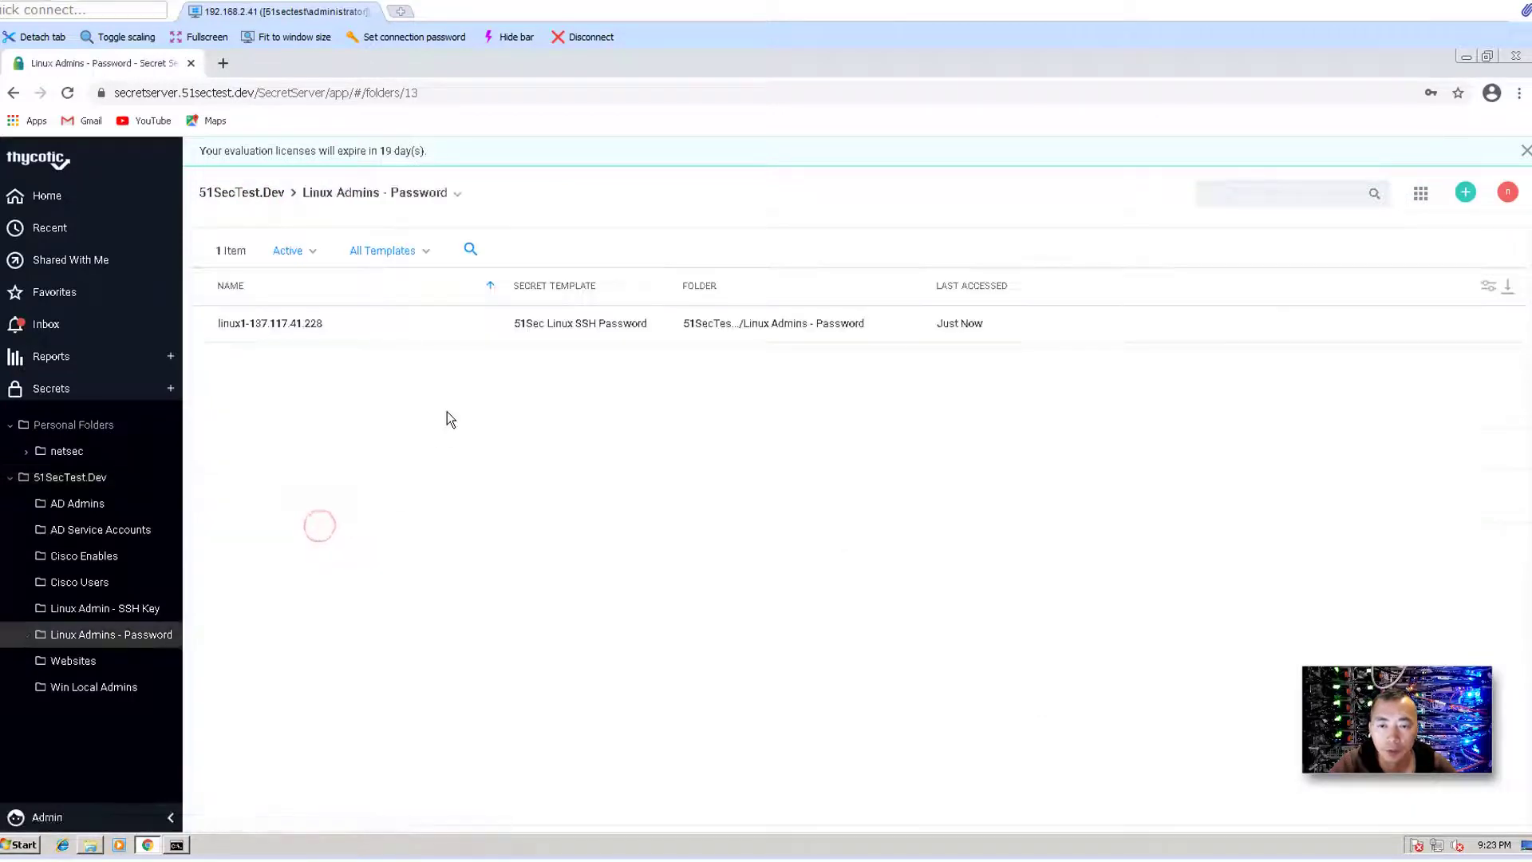
left_click(294, 327)
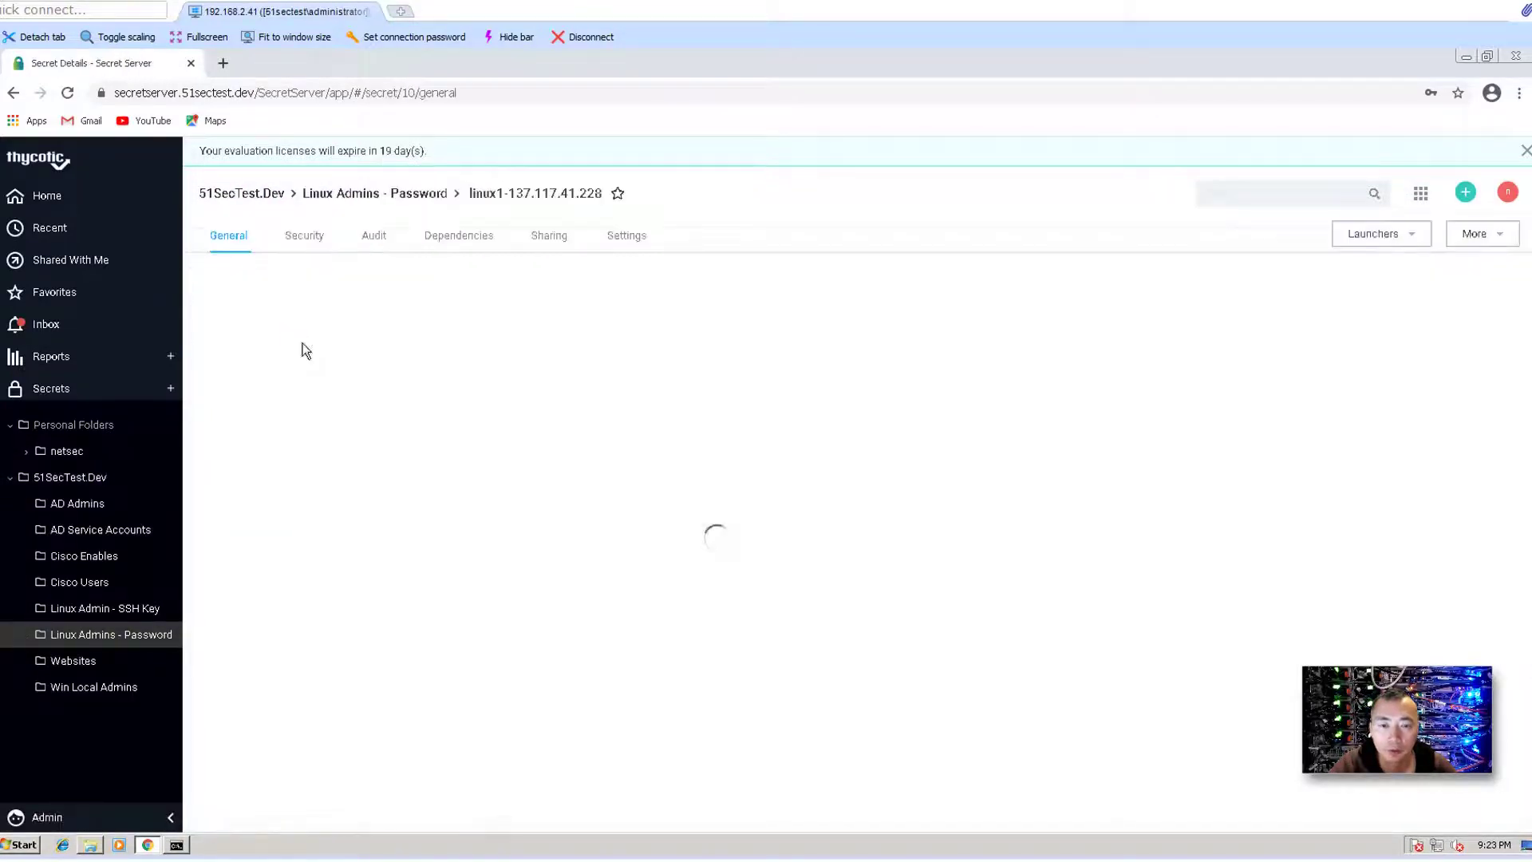
scroll(550, 494, "down", 2)
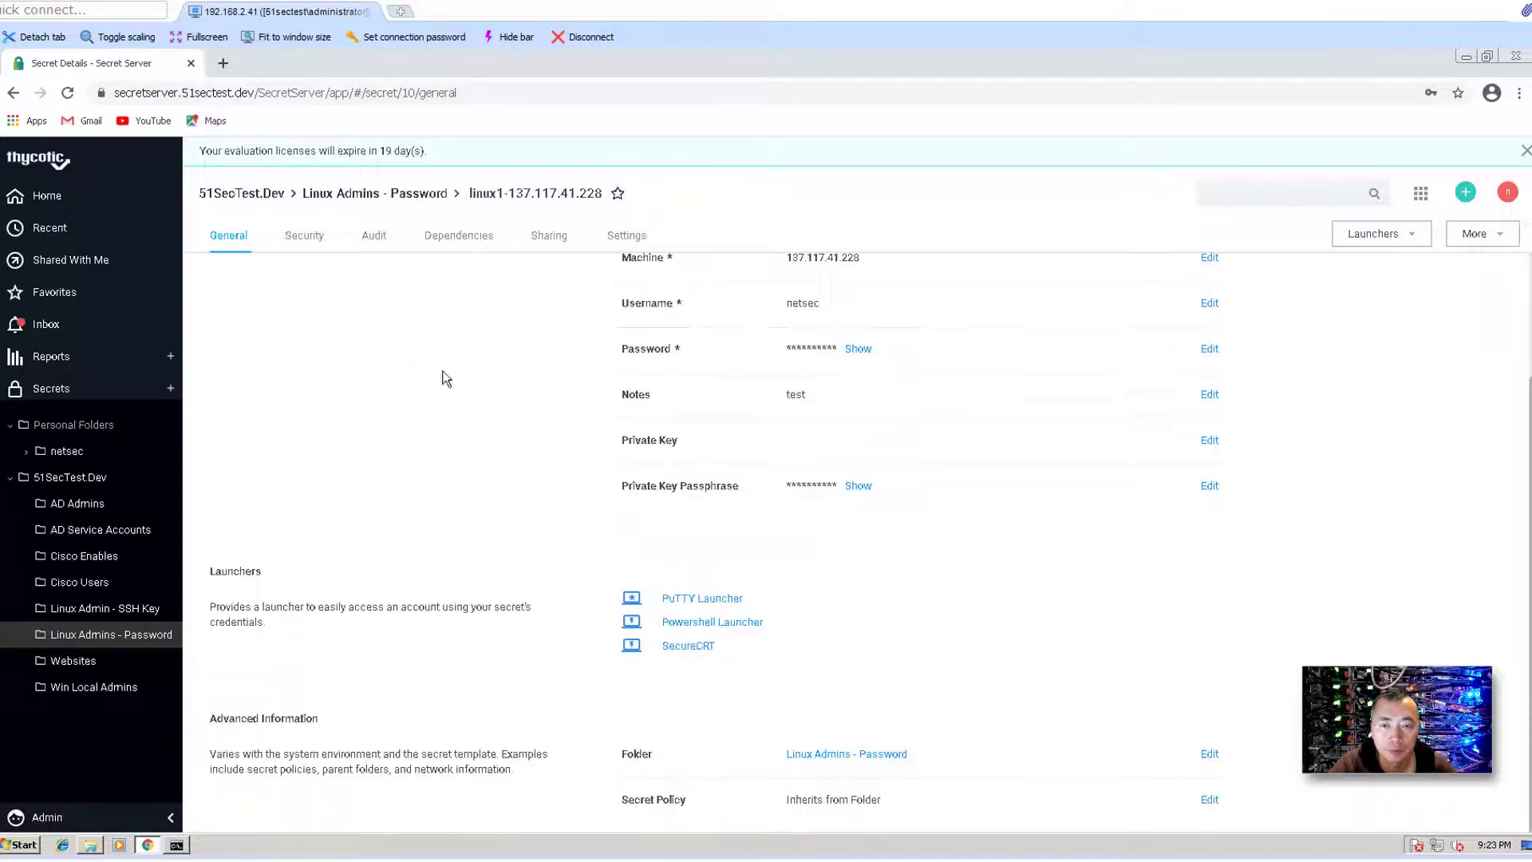
left_click(303, 237)
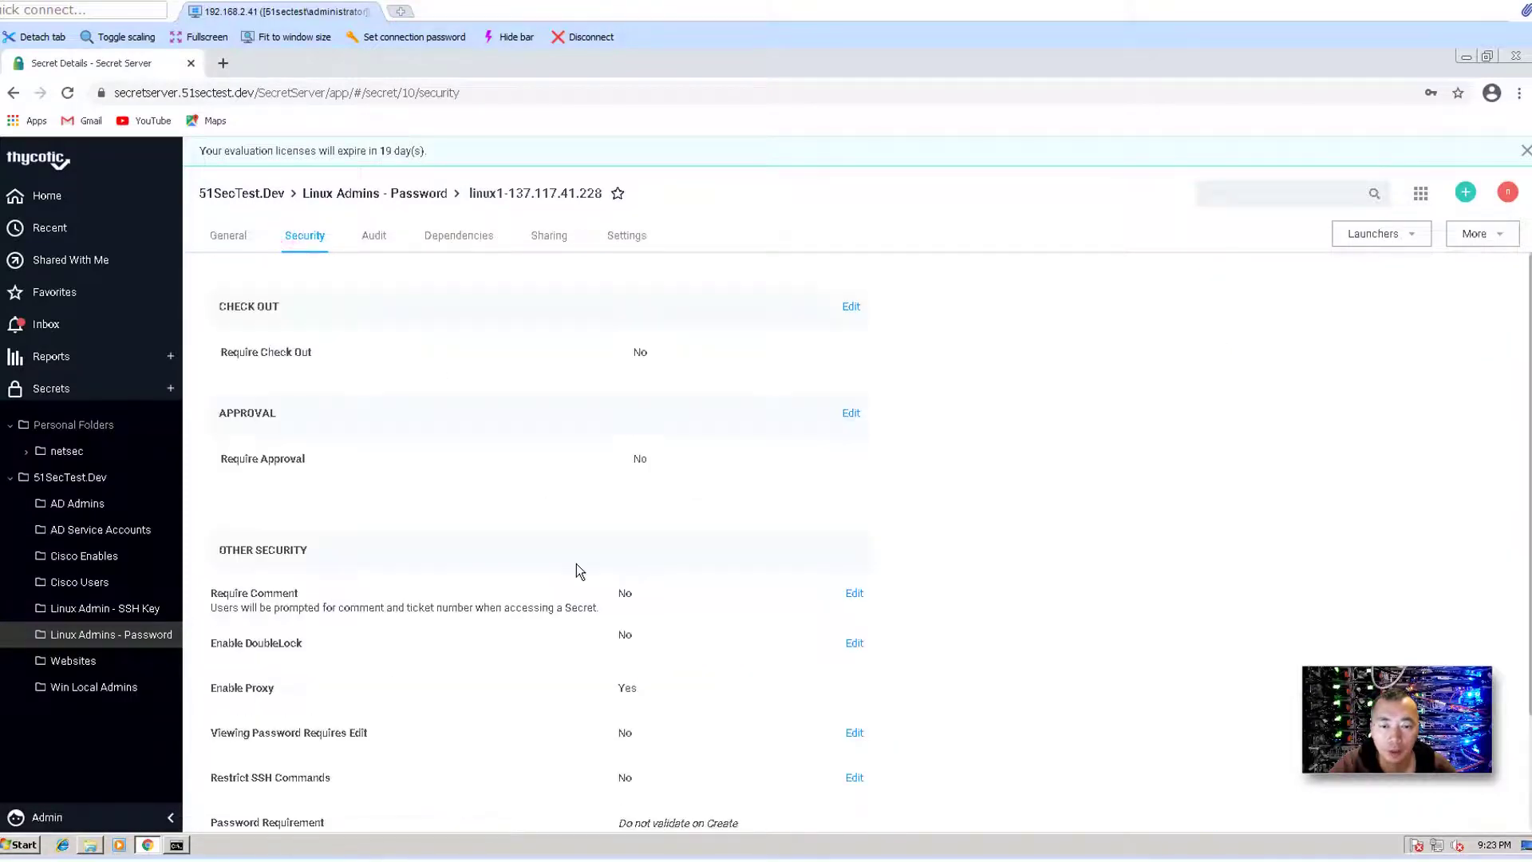
scroll(576, 563, "down", 2)
mouse_move(212, 530)
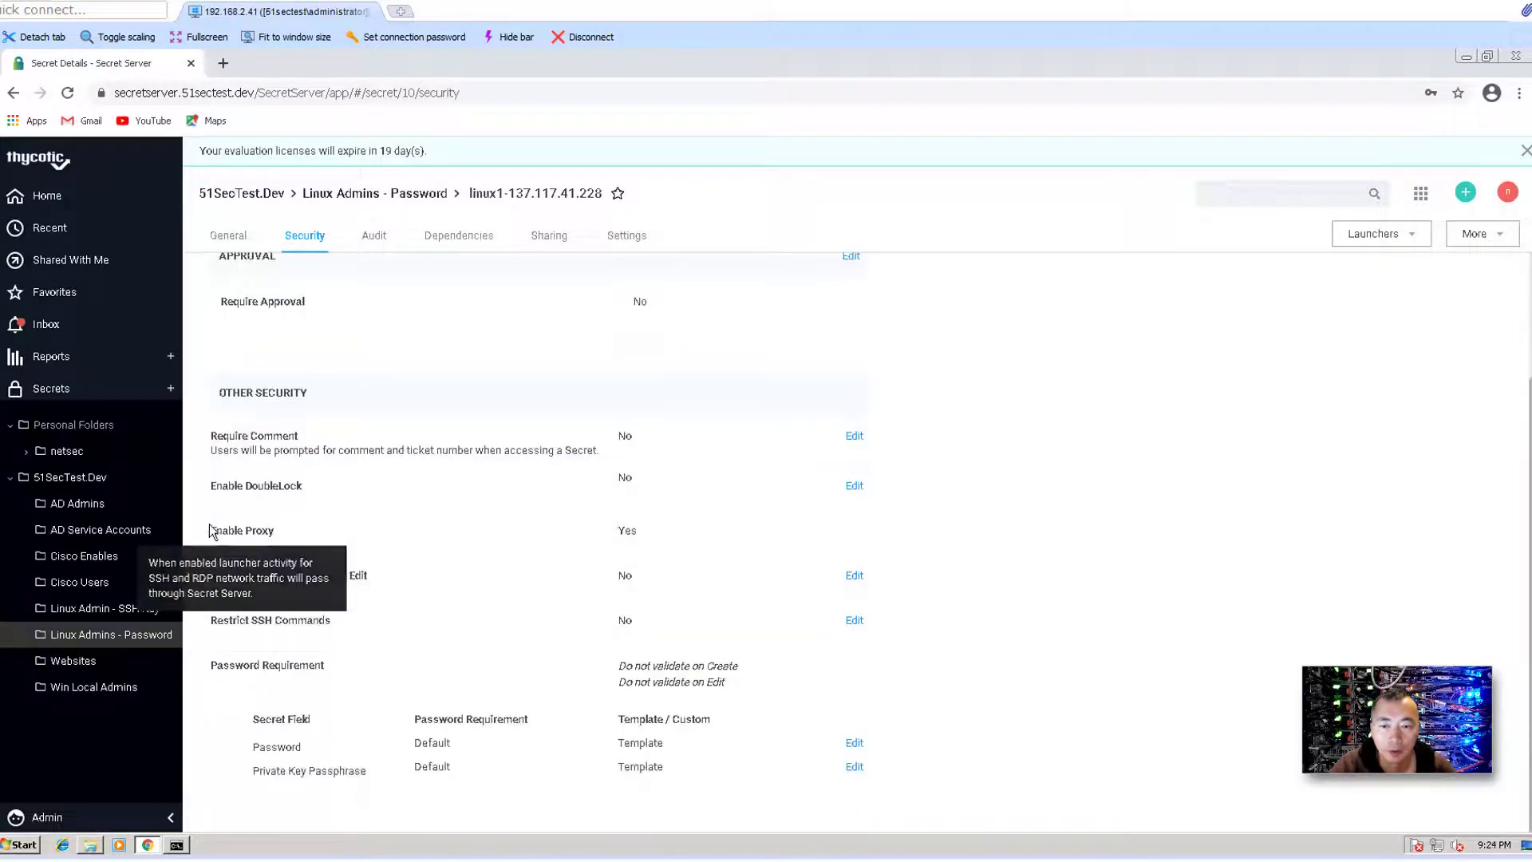
left_click_drag(506, 531, 686, 523)
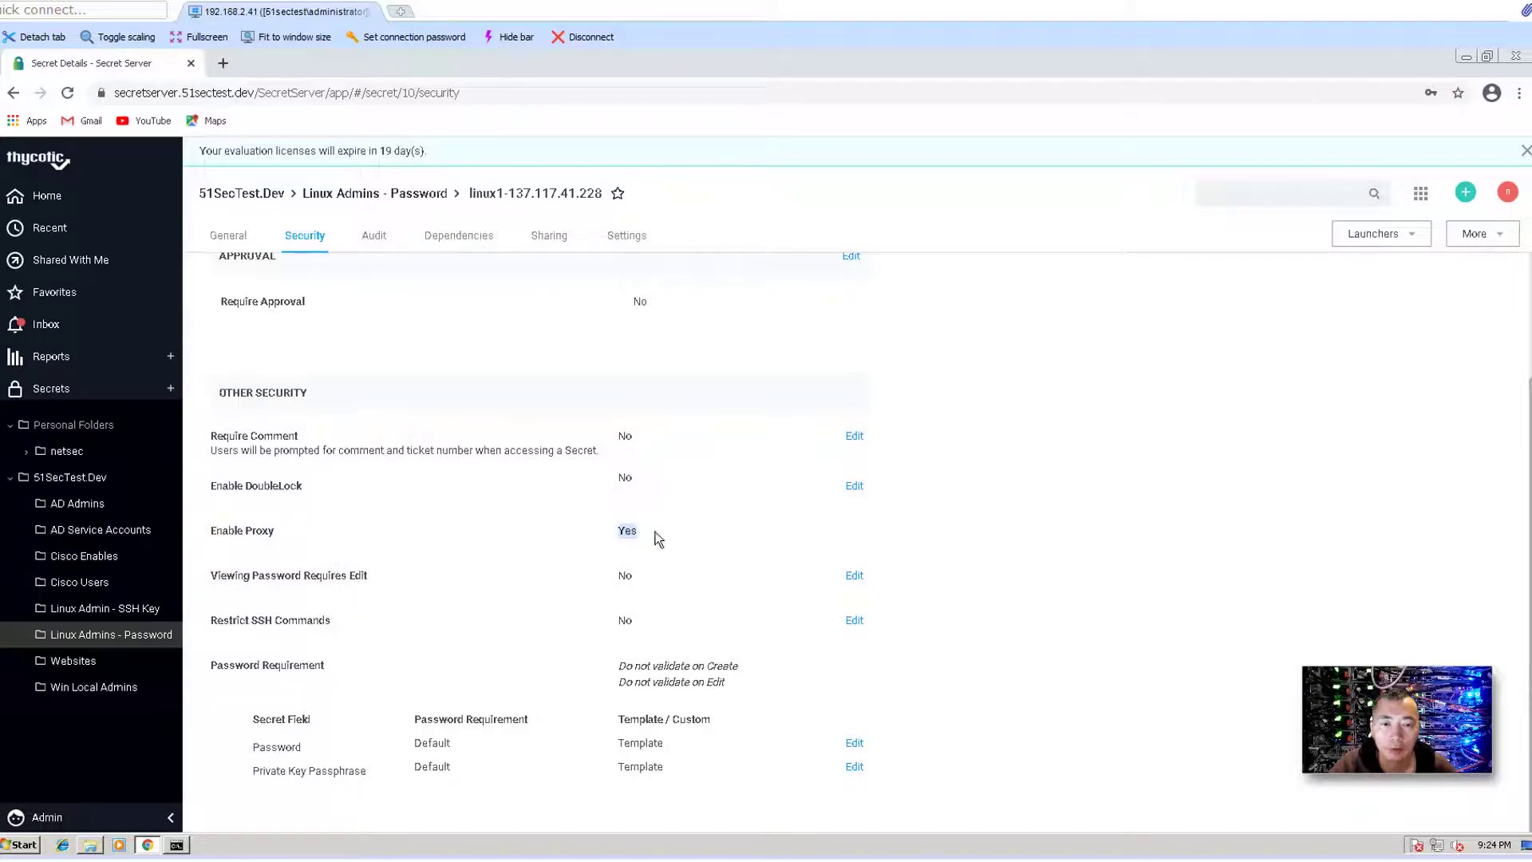
left_click(876, 530)
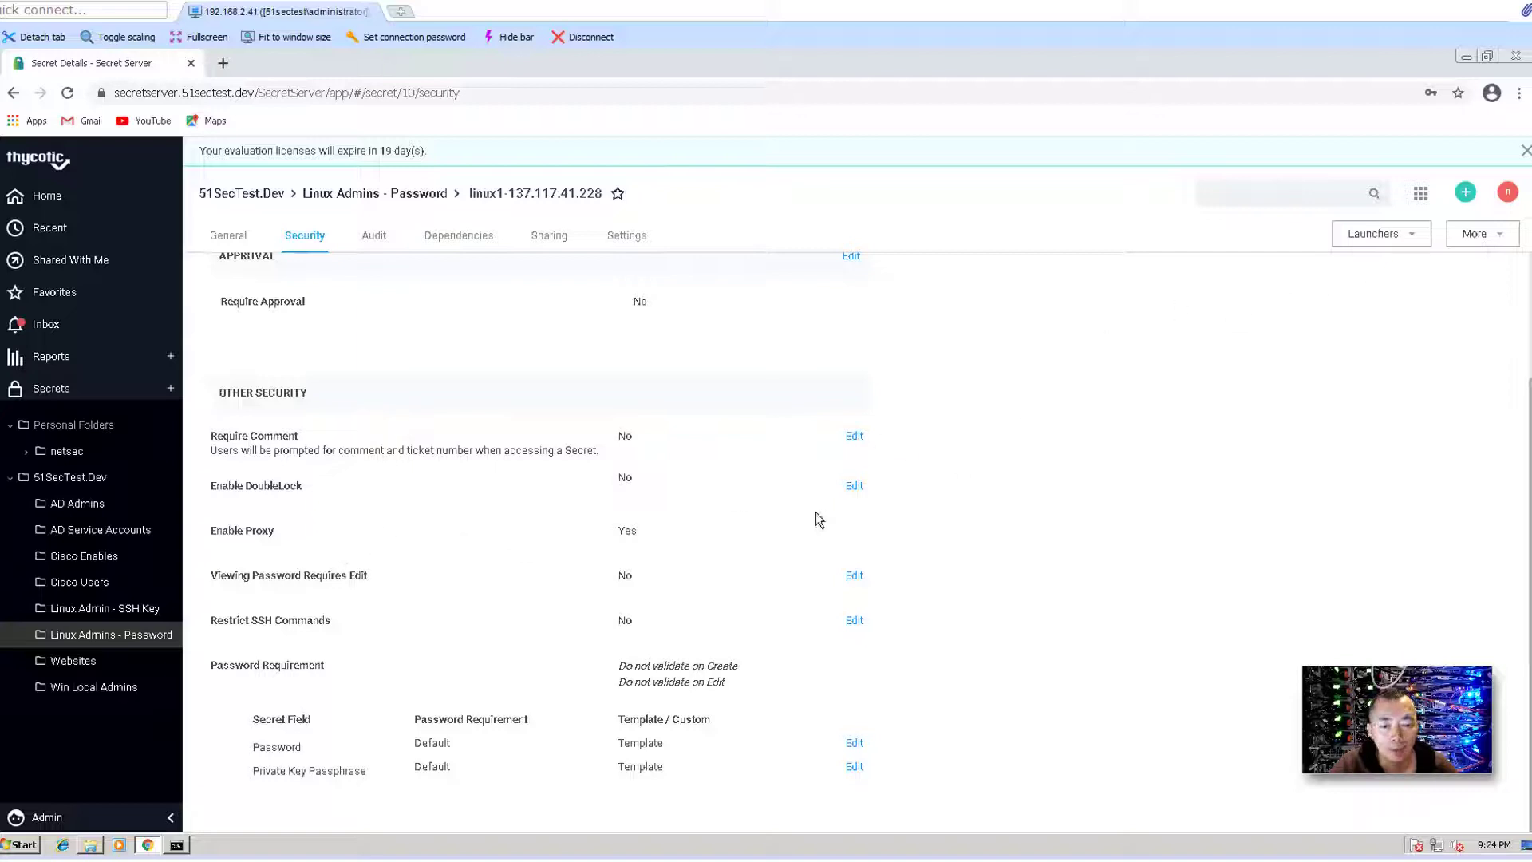
- Launch PuTTY from the secret, which reaches the SSH Proxy banner but fails with Error 114
left_click(237, 231)
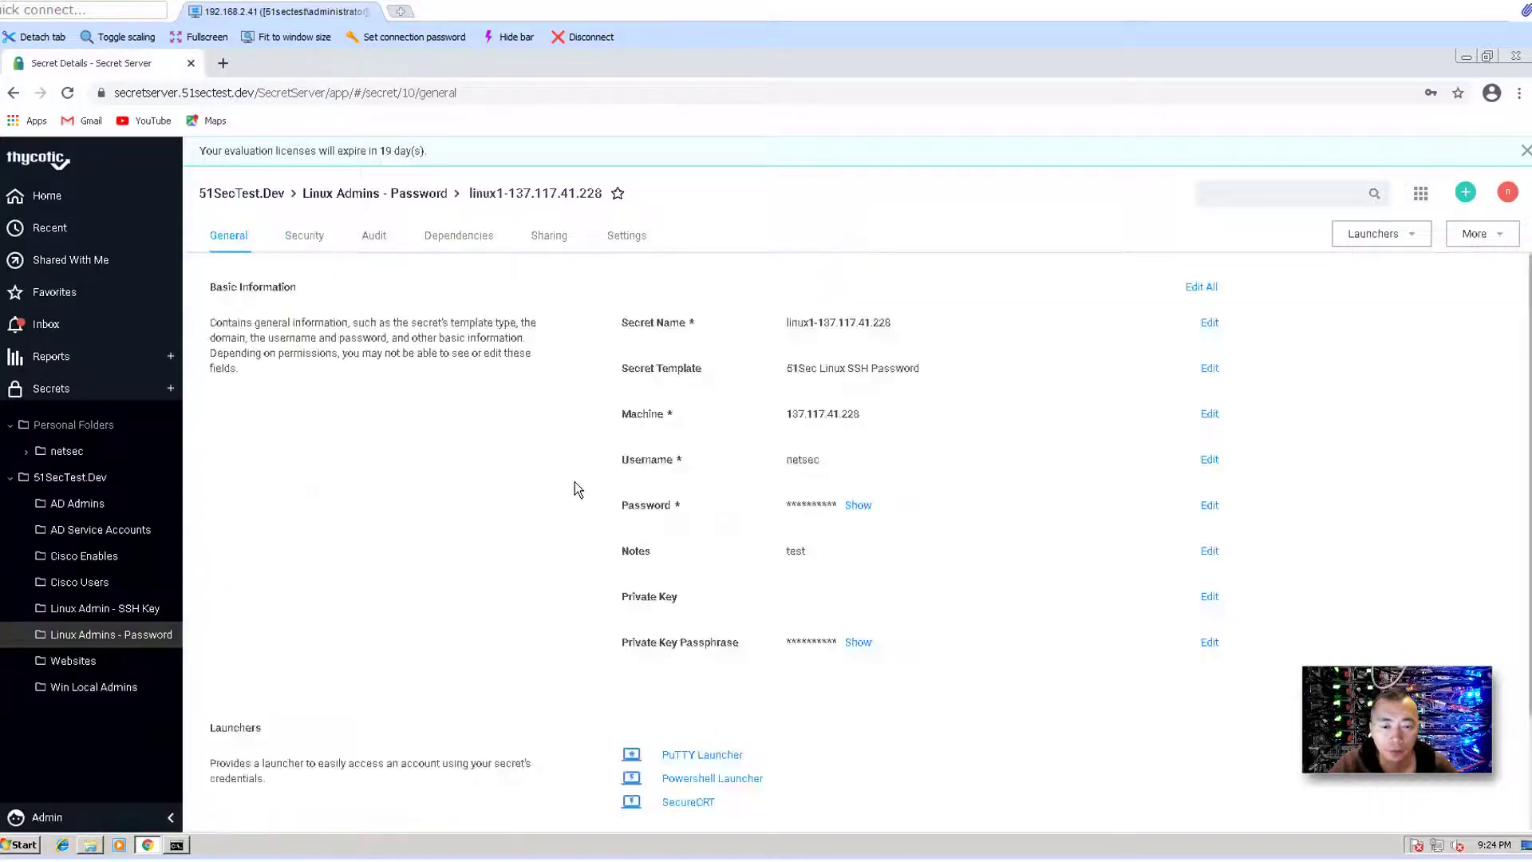
scroll(667, 578, "down", 2)
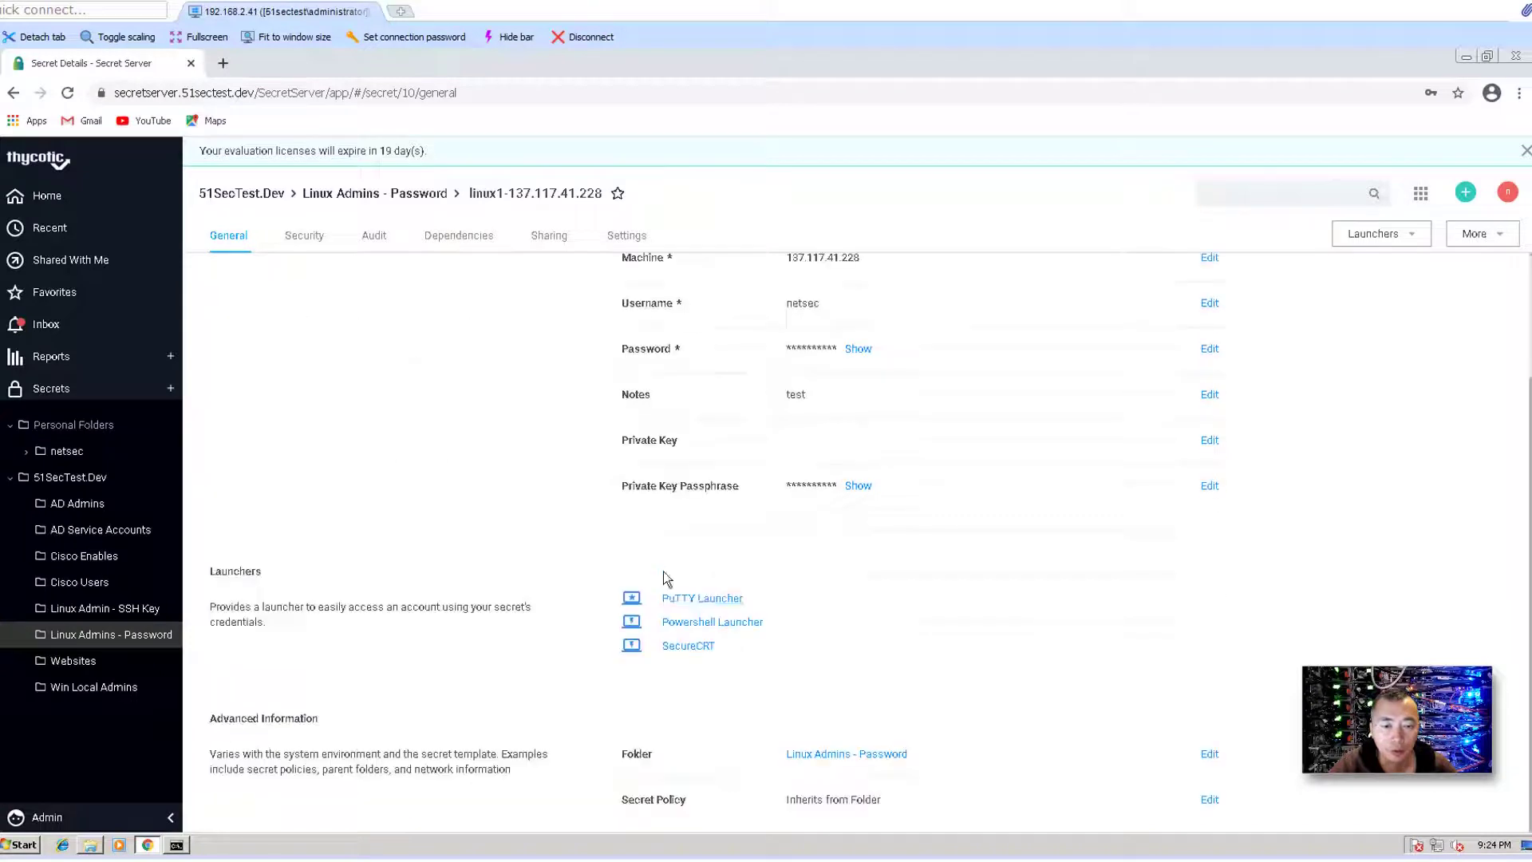
left_click(720, 602)
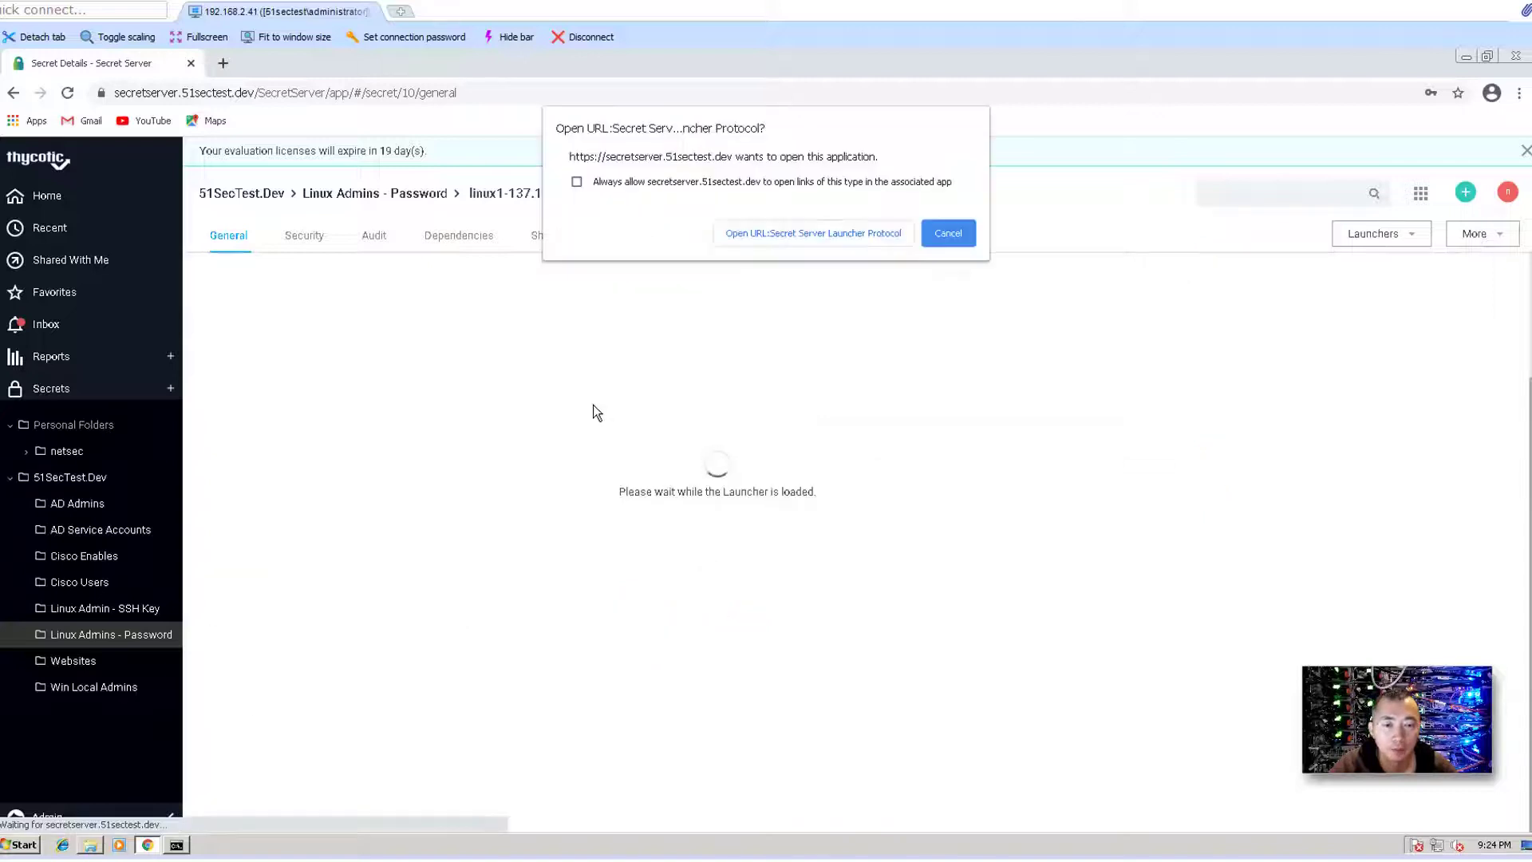
left_click(754, 236)
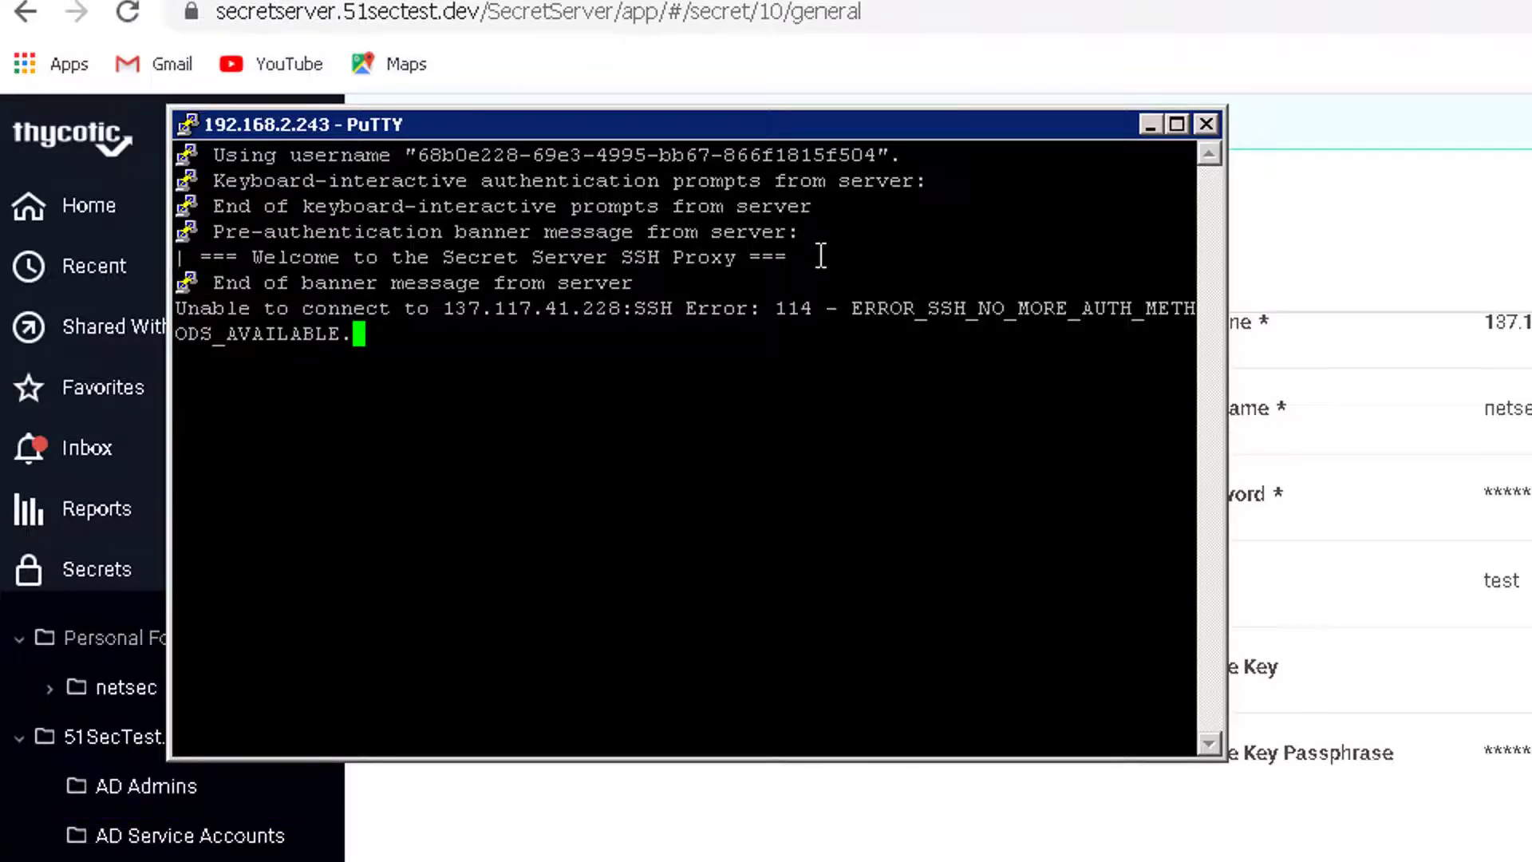
left_click_drag(820, 255, 191, 260)
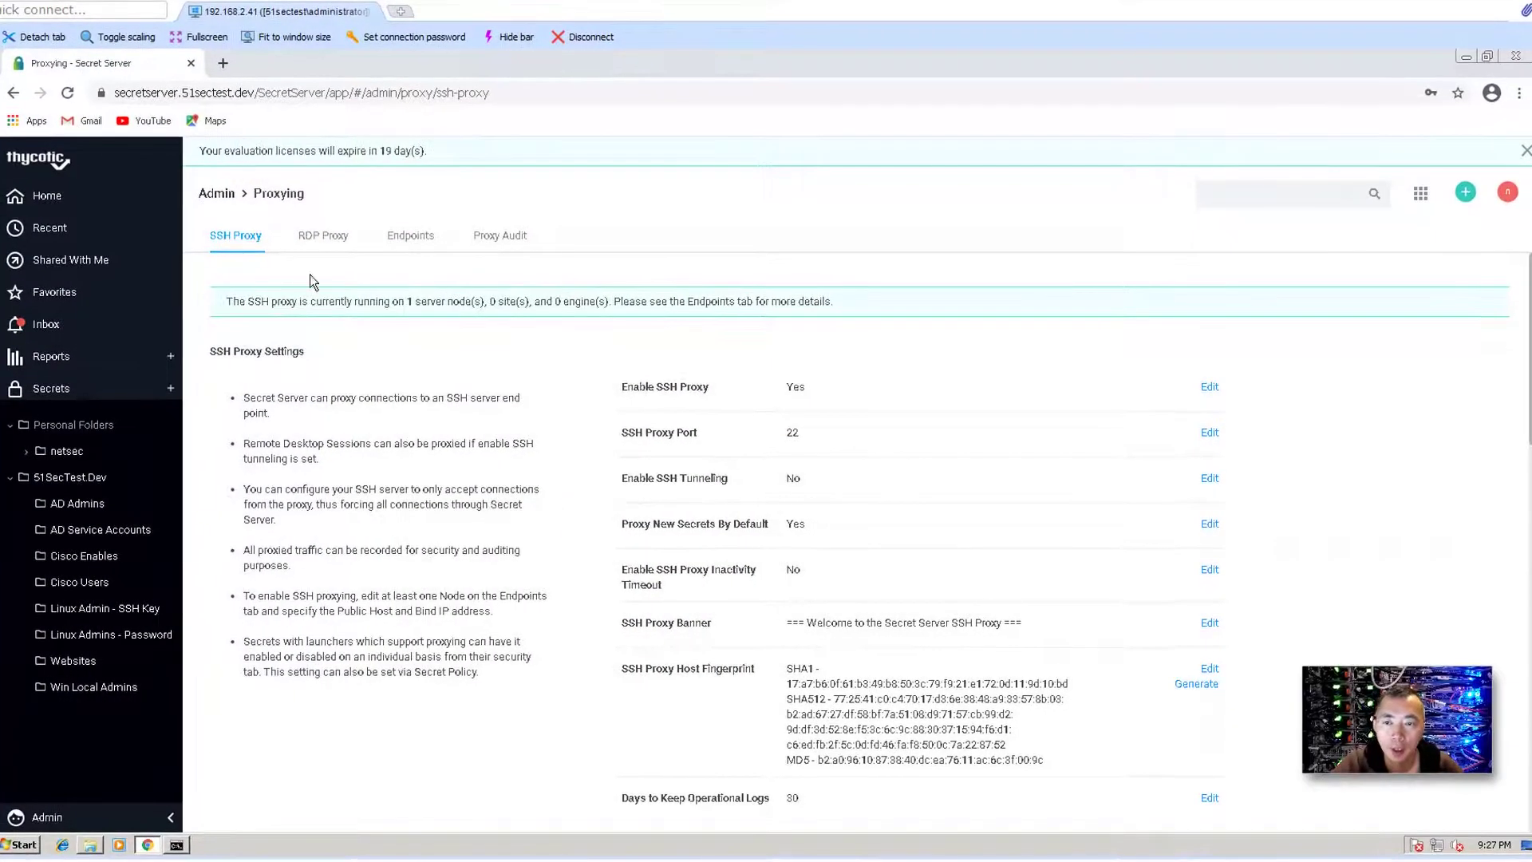
- Scroll to the SSH Proxy log and inspect the entry for the proxy starting on port 22
scroll(537, 500, "down", 1)
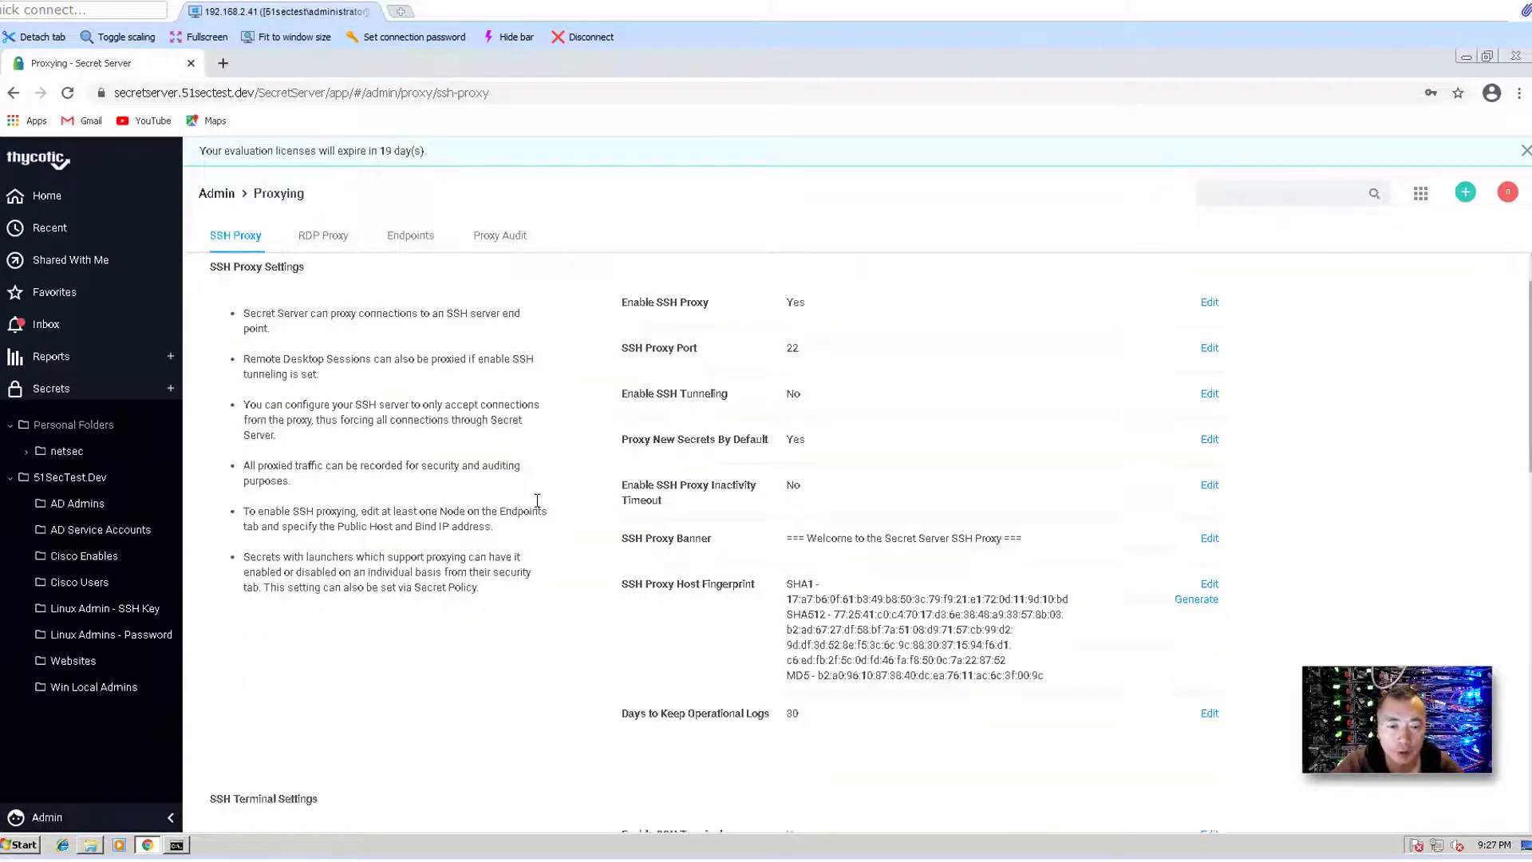
scroll(537, 500, "down", 8)
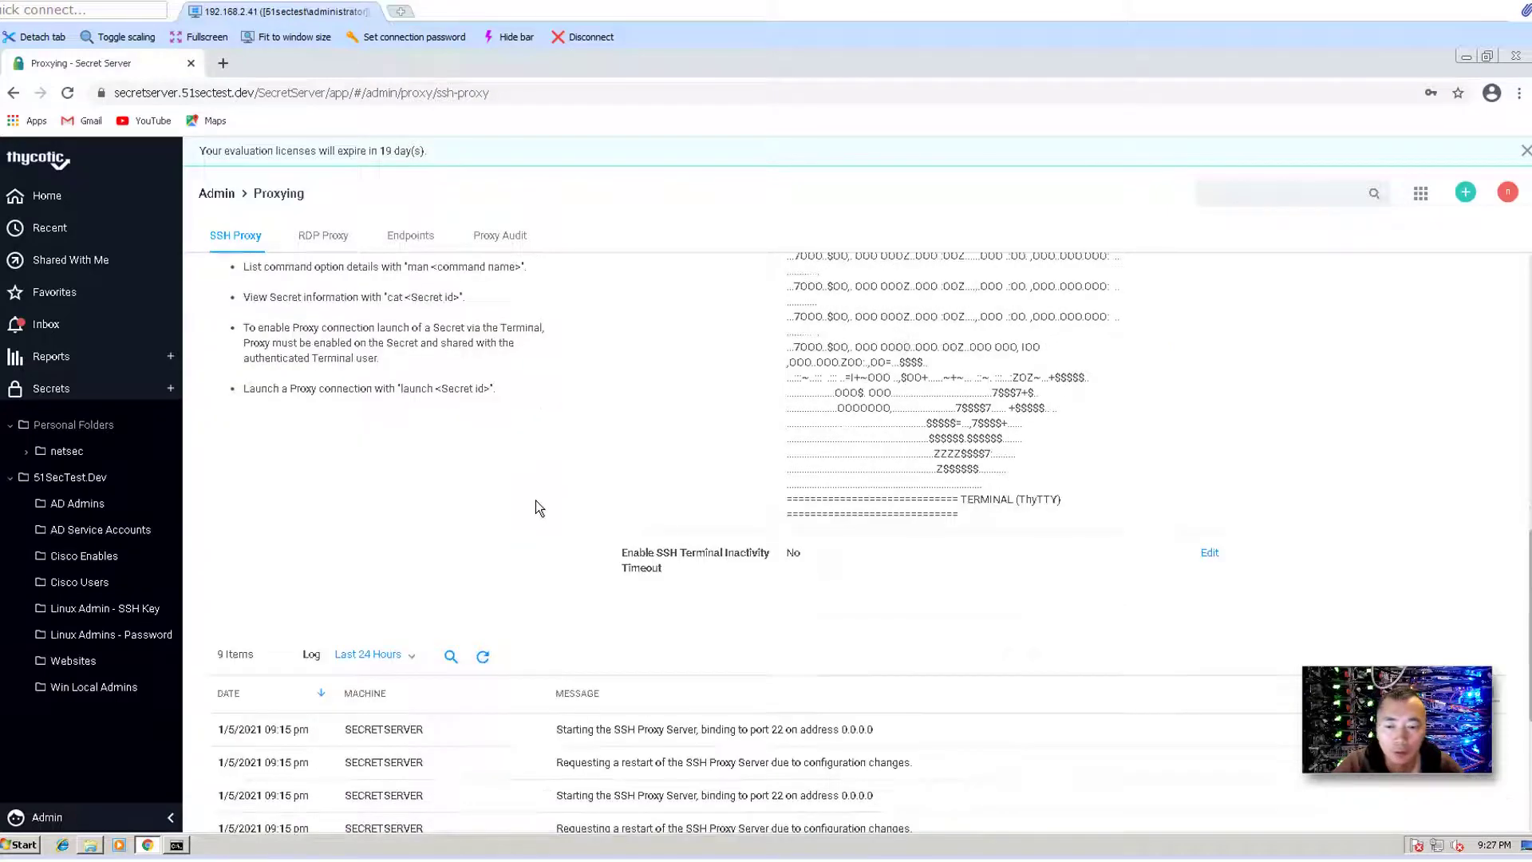
scroll(534, 500, "down", 4)
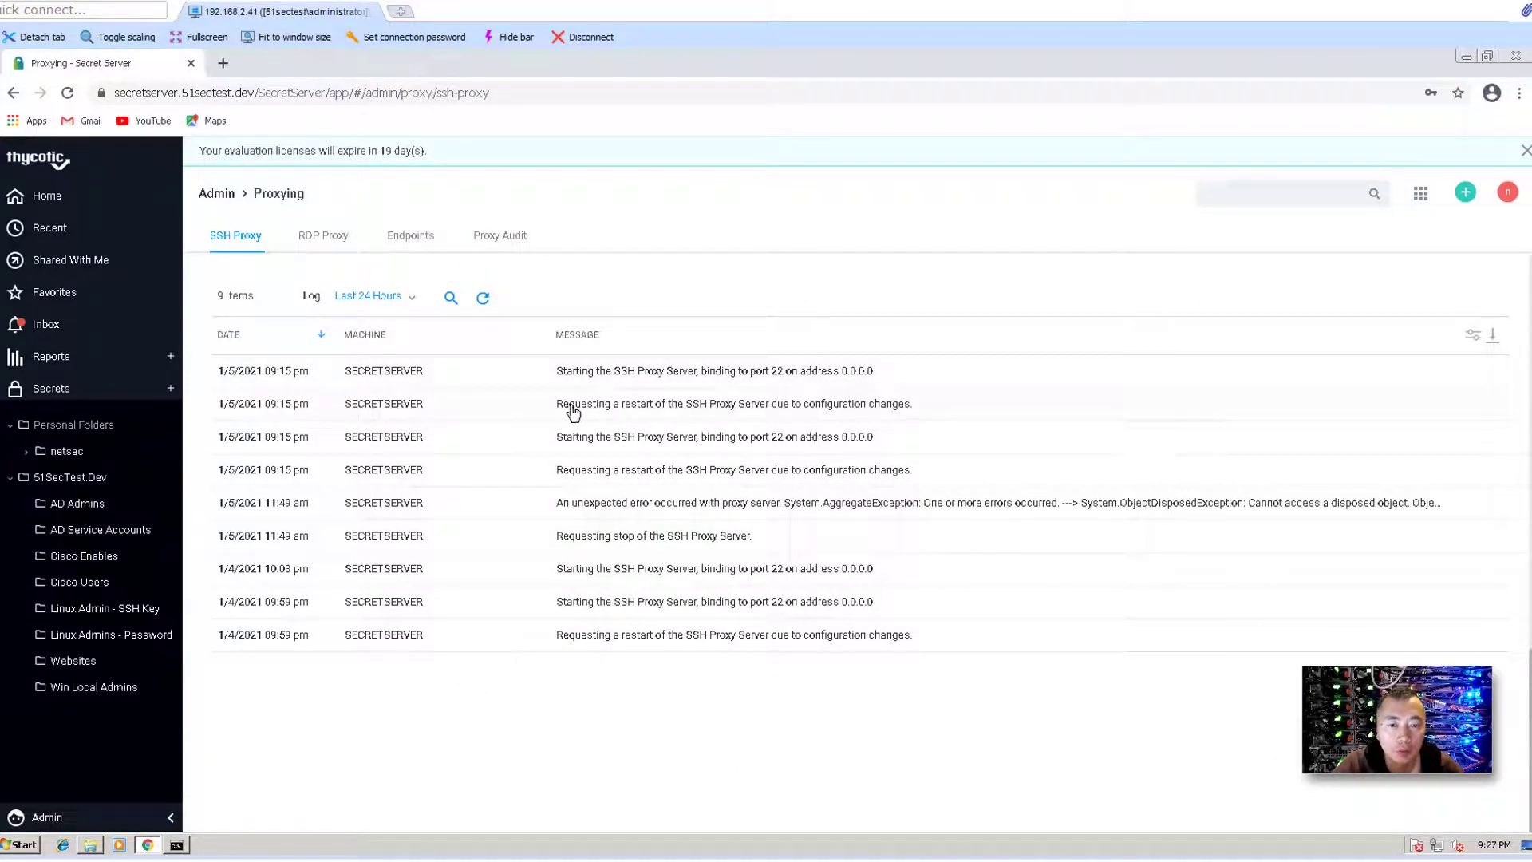
left_click_drag(570, 407, 871, 404)
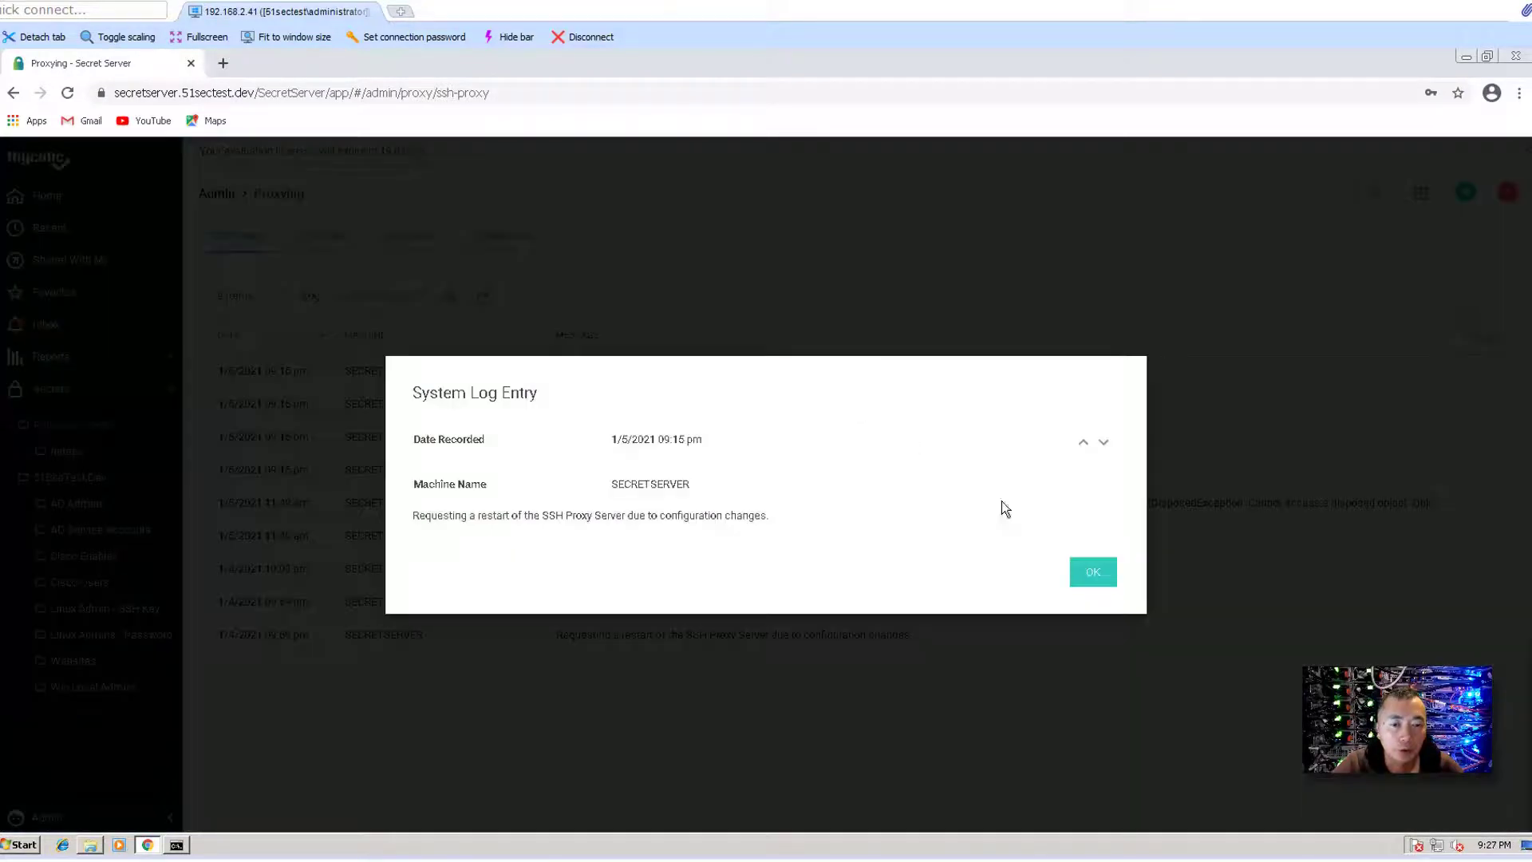
left_click(1100, 588)
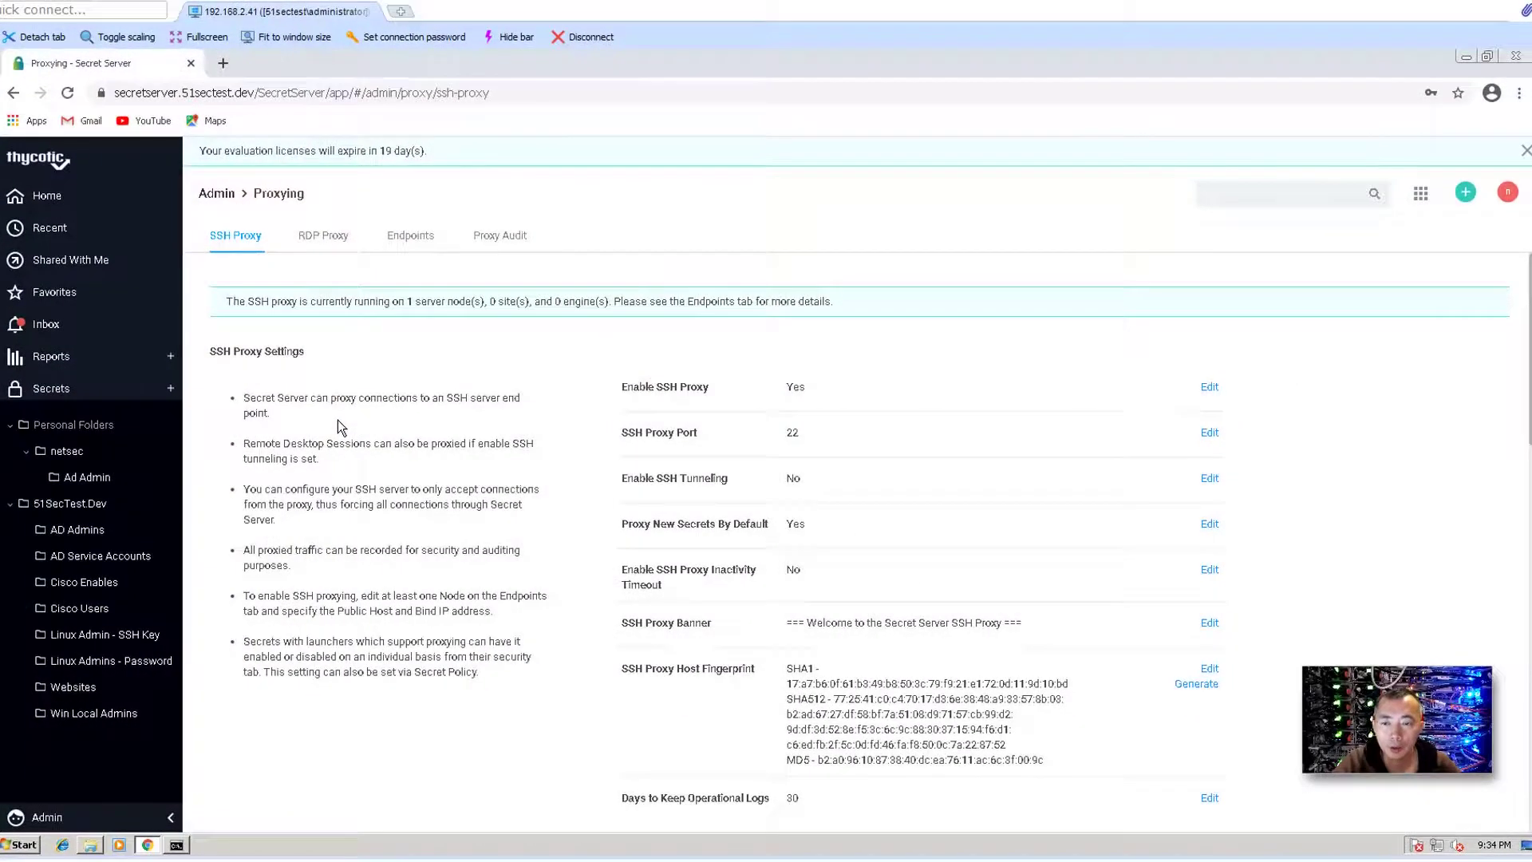
- Scroll through the SSH Proxy log and terminal settings on the Proxying page
scroll(337, 427, "down", 5)
scroll(338, 428, "down", 10)
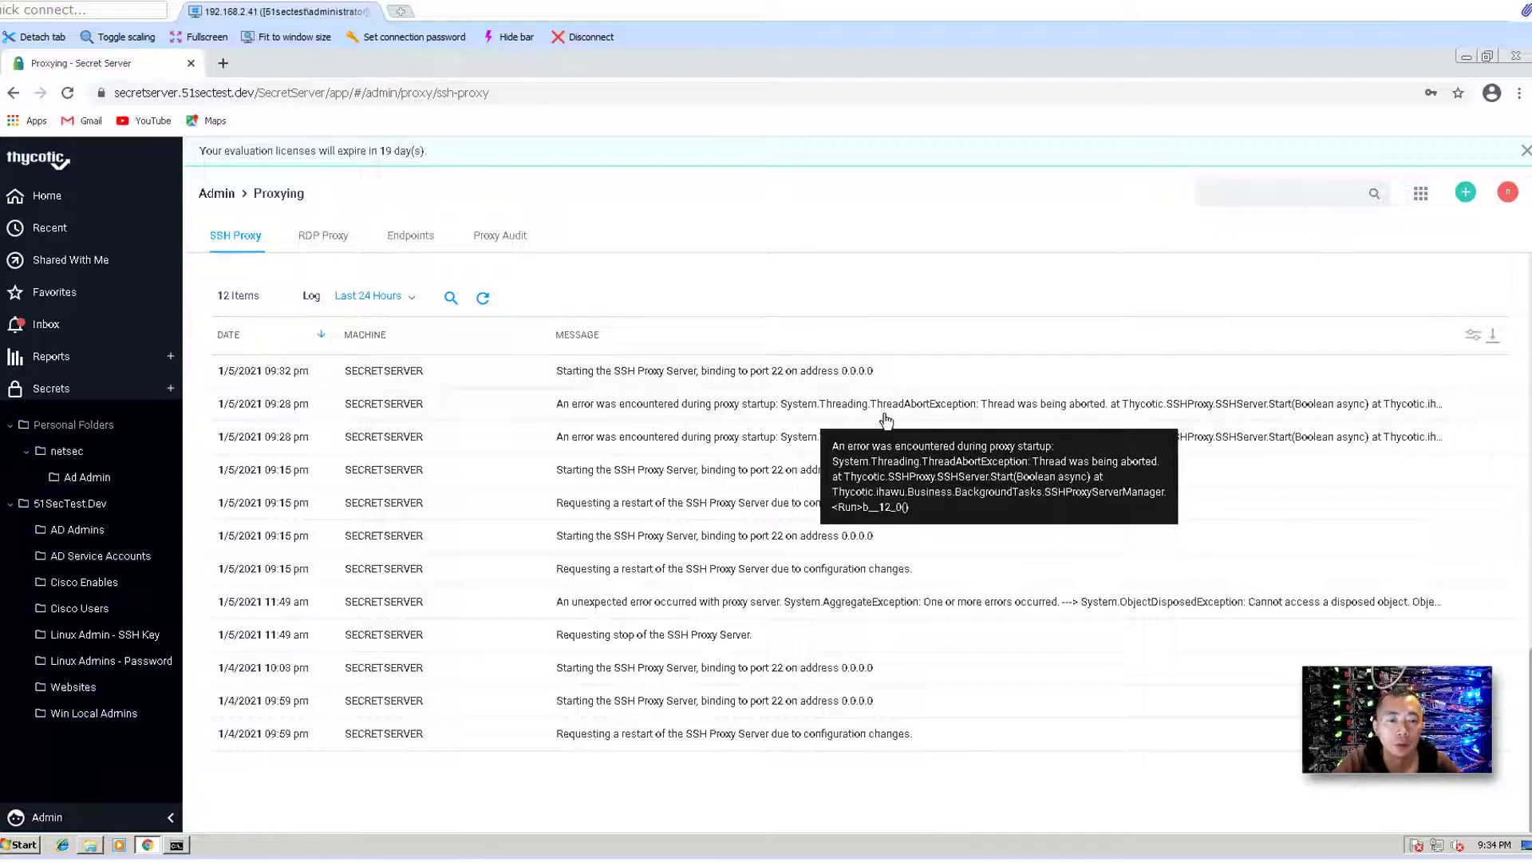
scroll(877, 419, "up", 10)
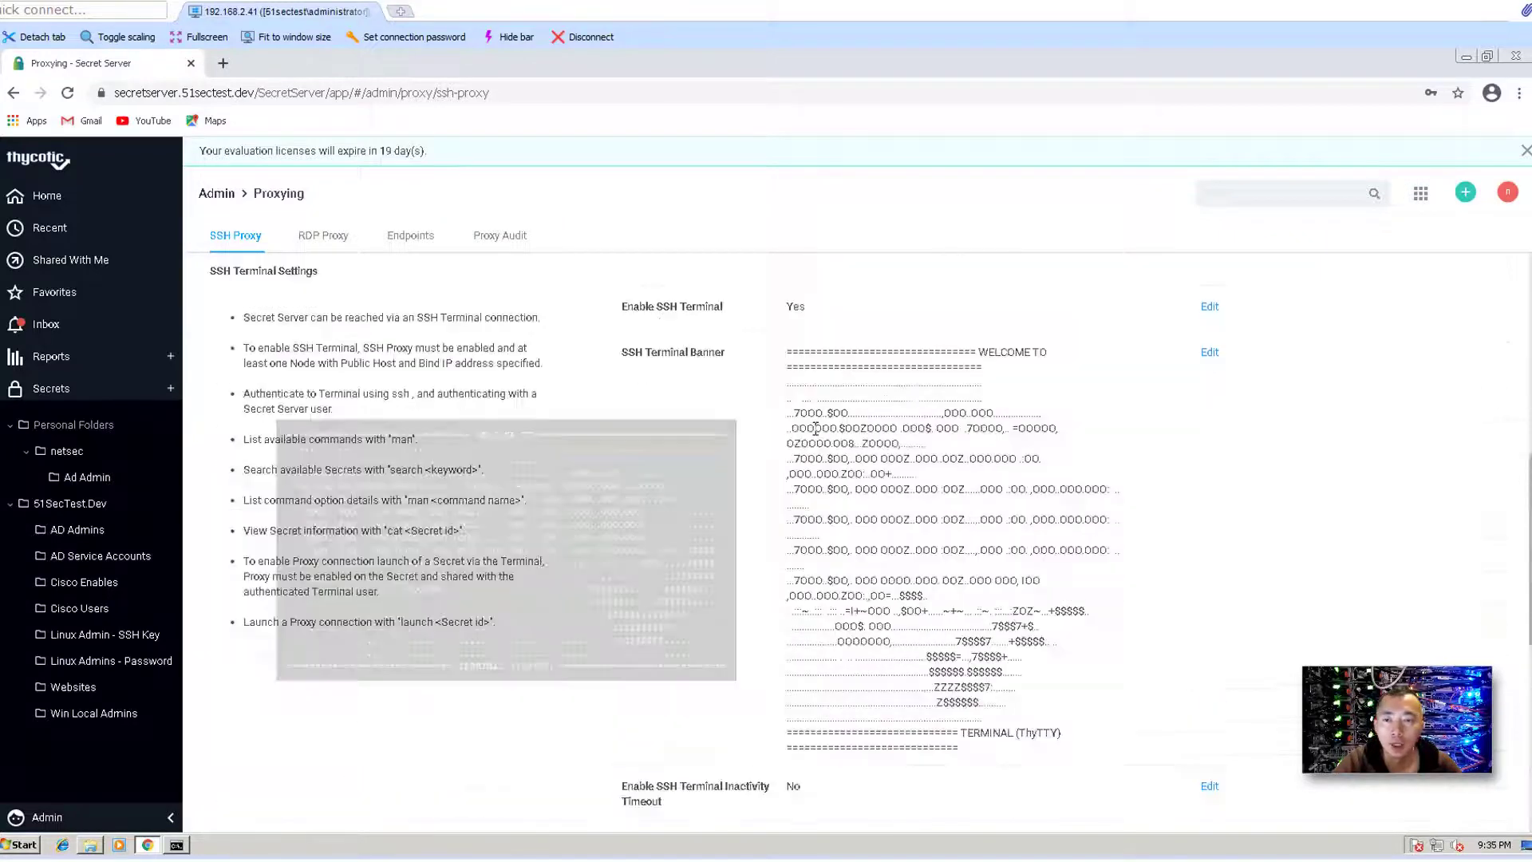
- Reopen the linux1-137.117.41.228 secret and launch PuTTY, always allowing the site to open launcher links
left_click(90, 197)
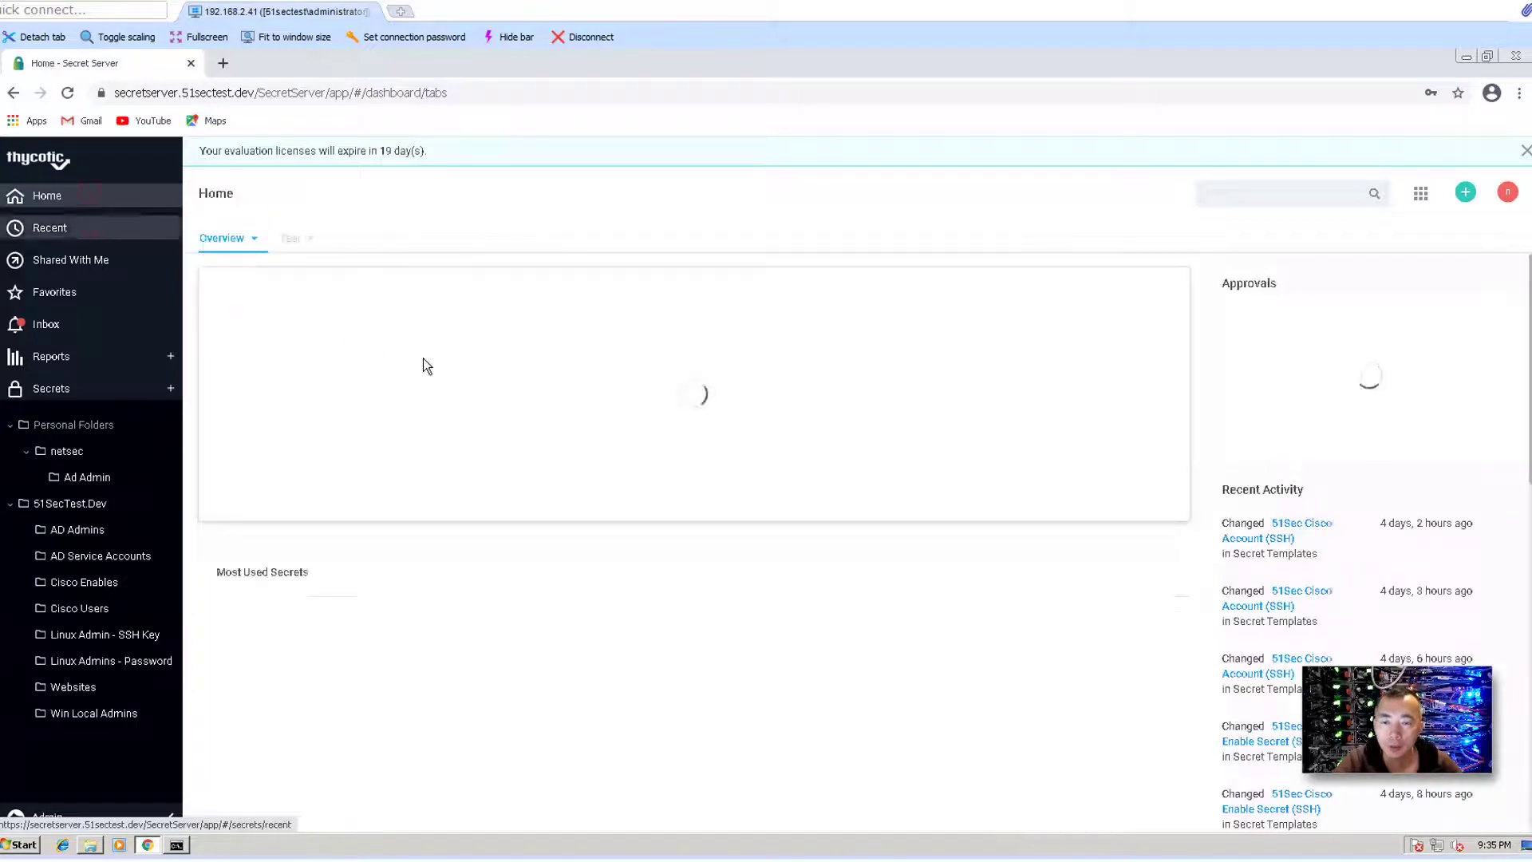
scroll(338, 705, "down", 3)
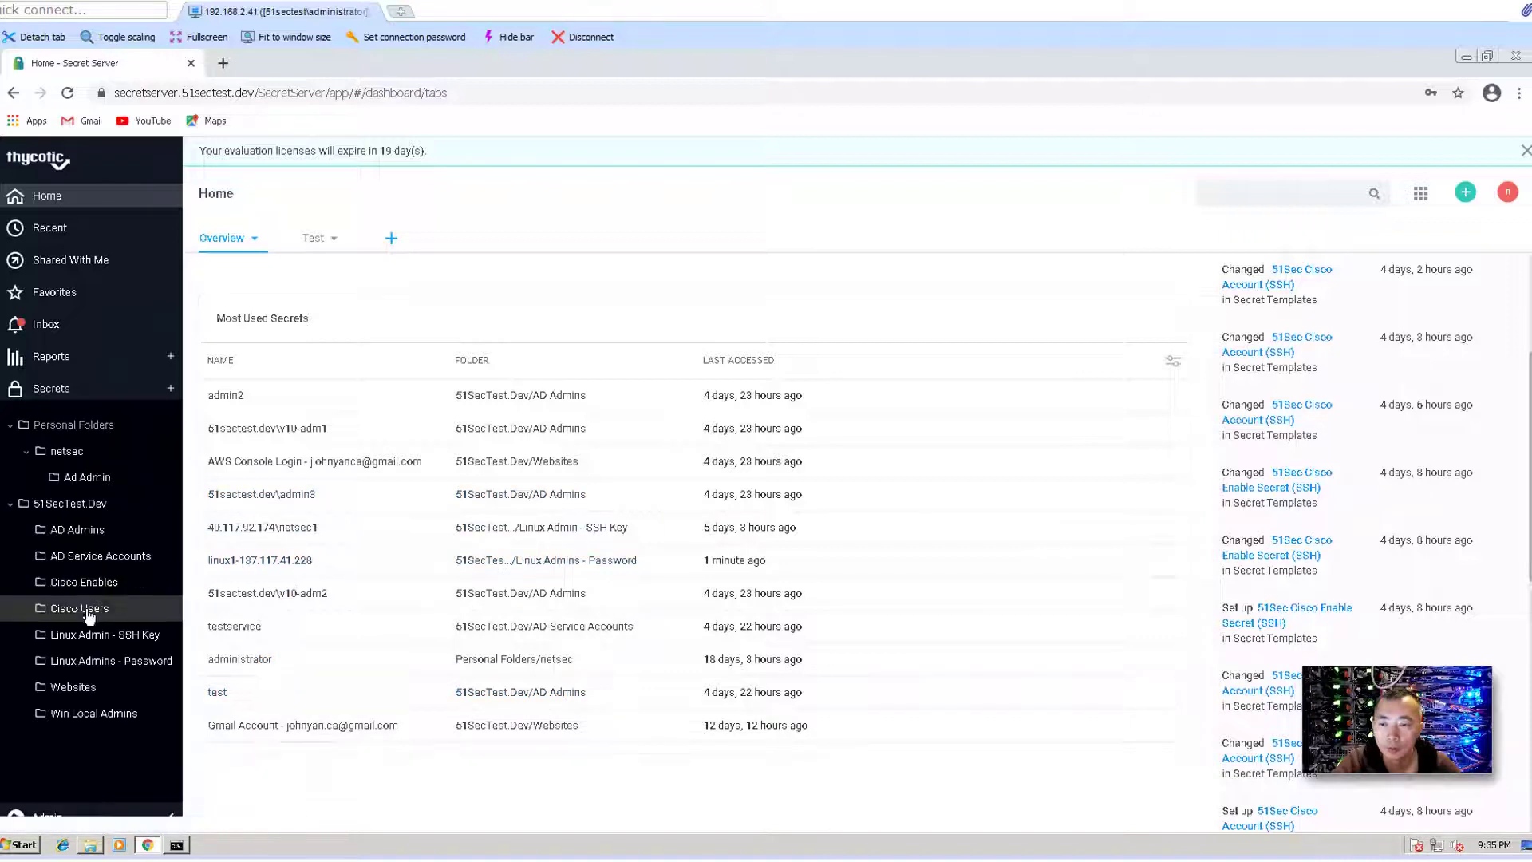
left_click(104, 660)
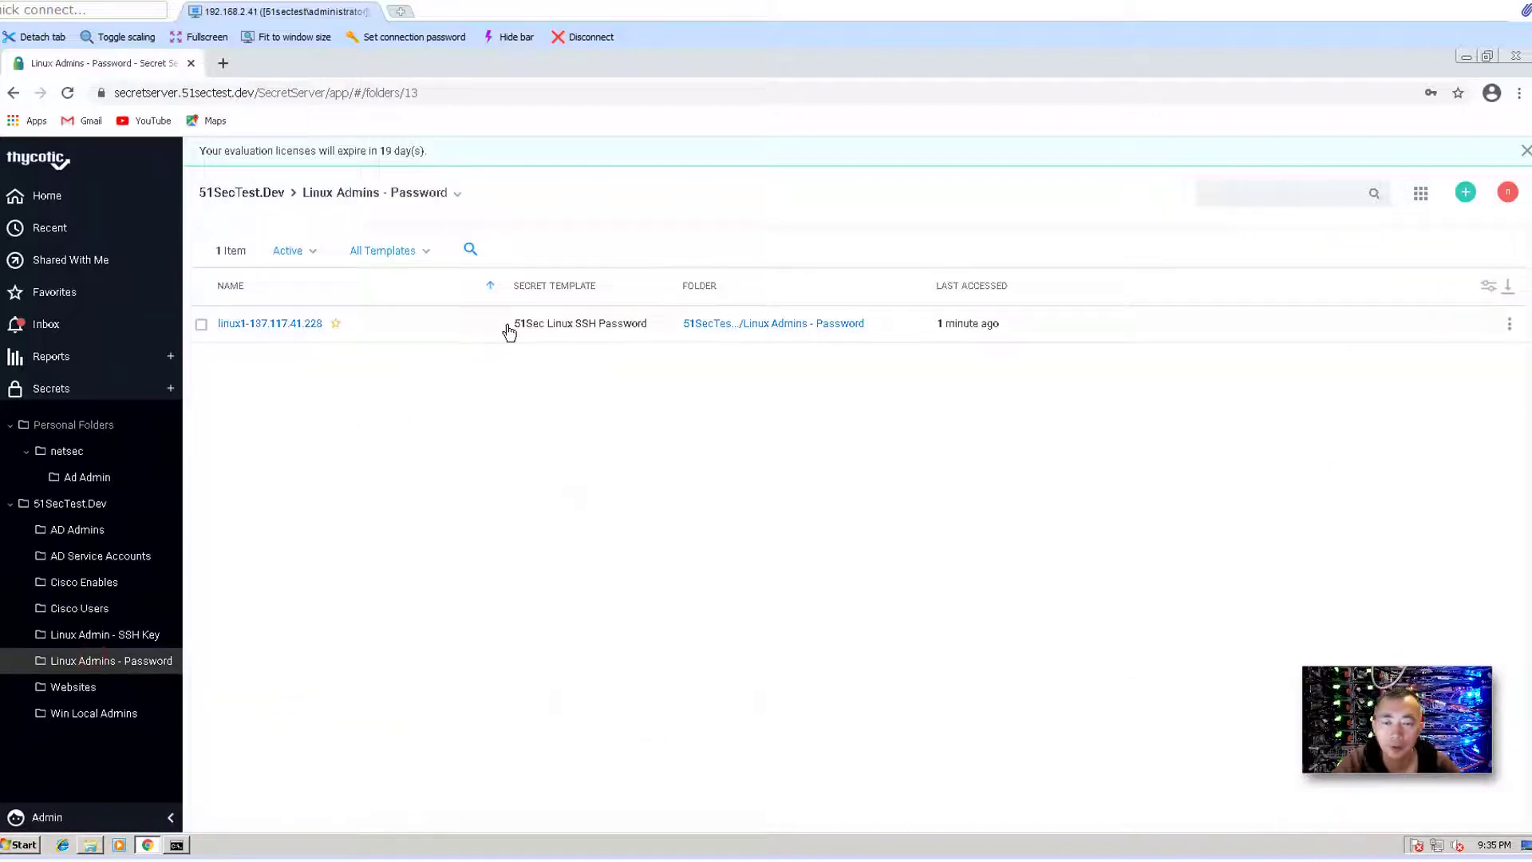
left_click(295, 324)
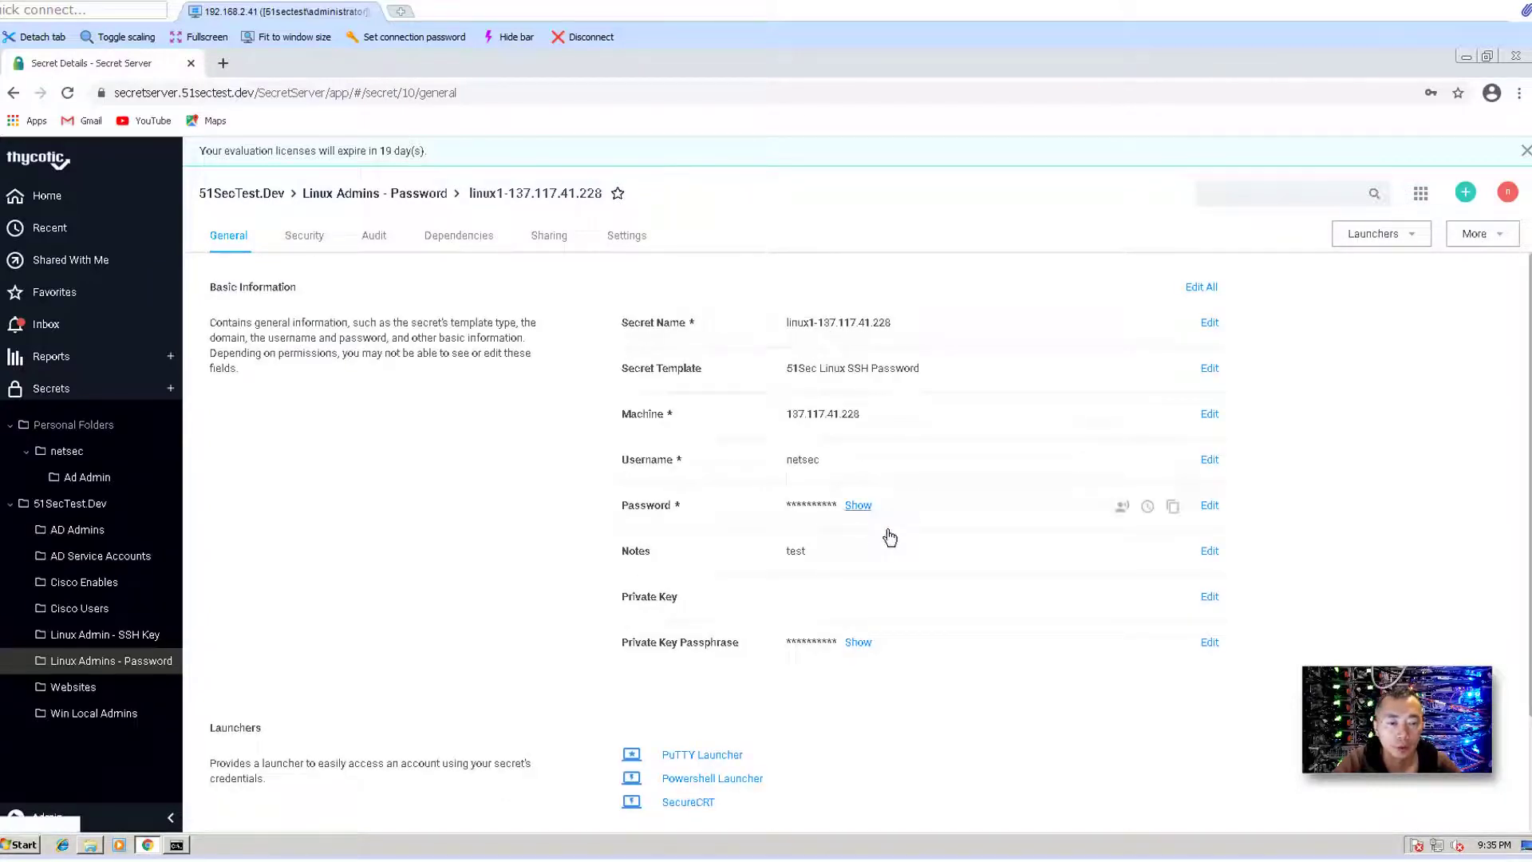
scroll(798, 654, "down", 2)
left_click(702, 600)
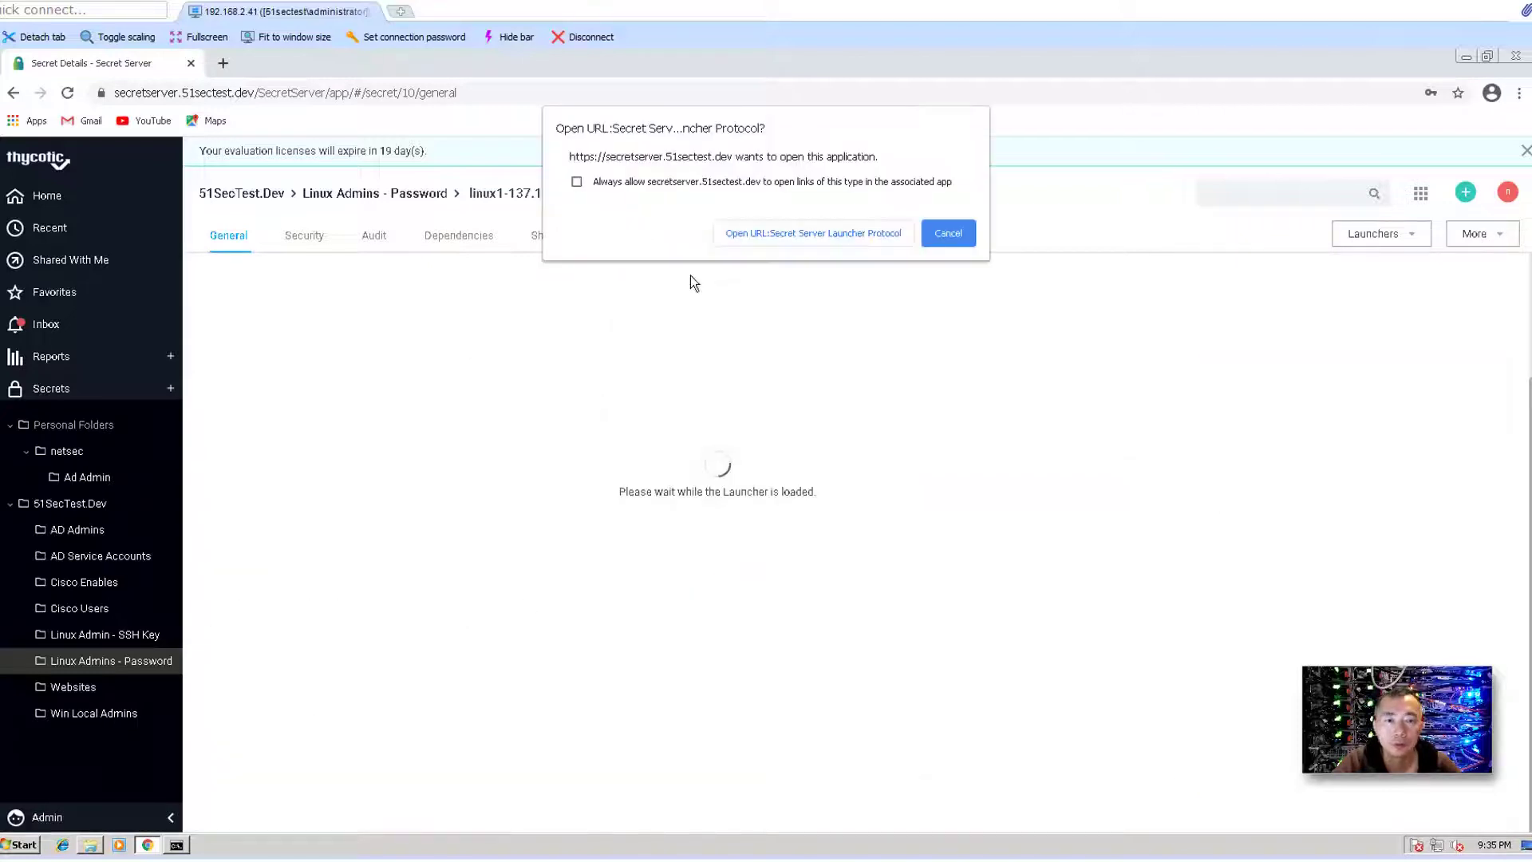
left_click(637, 182)
left_click(730, 233)
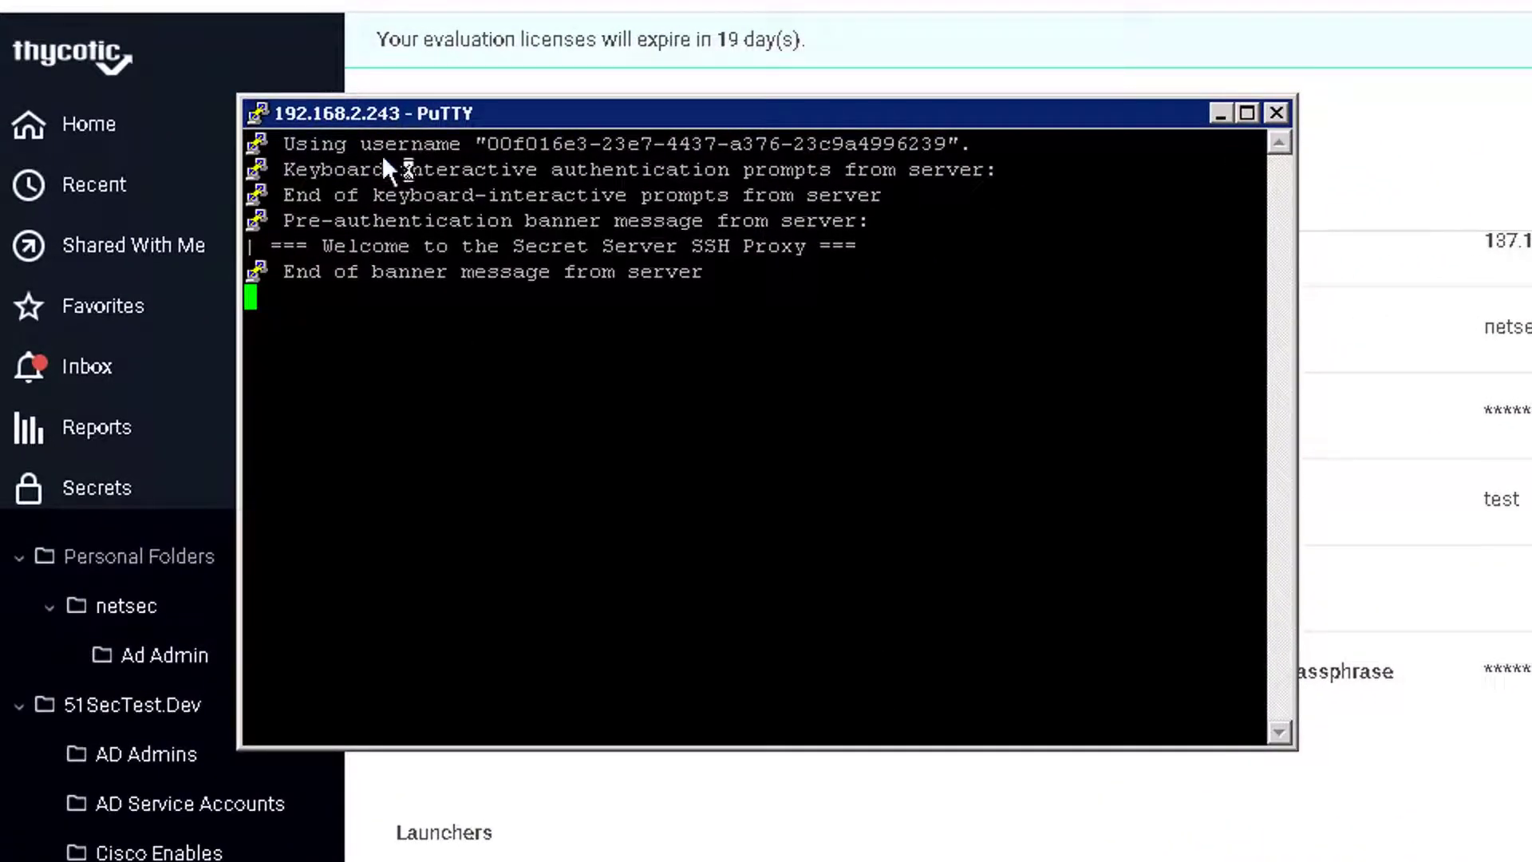
- Highlight the SSH Proxy welcome banner in PuTTY, then return to the shell prompt
left_click_drag(270, 245, 870, 246)
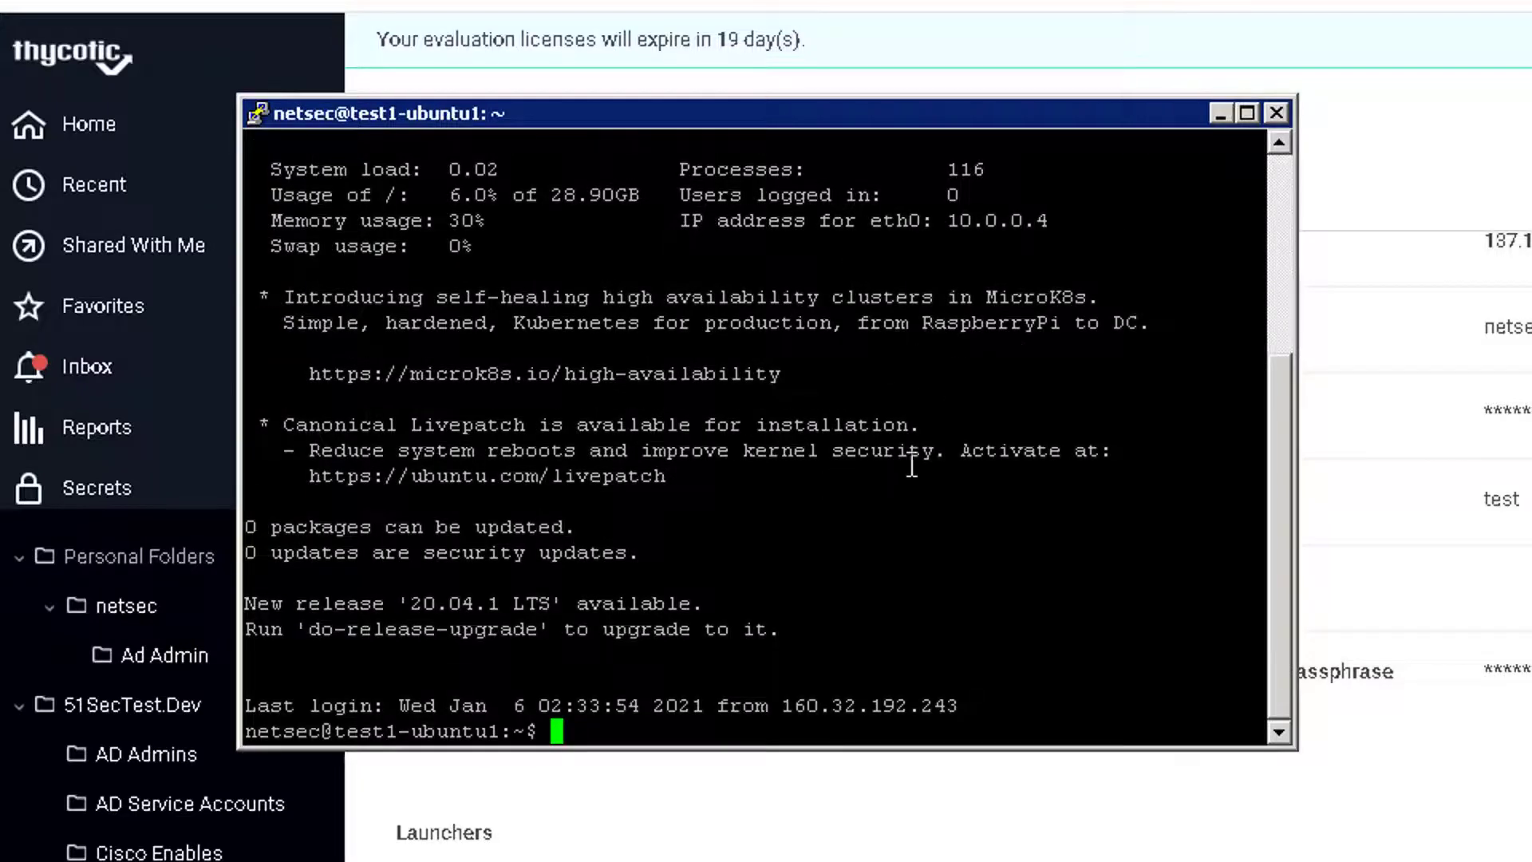
left_click(1276, 239)
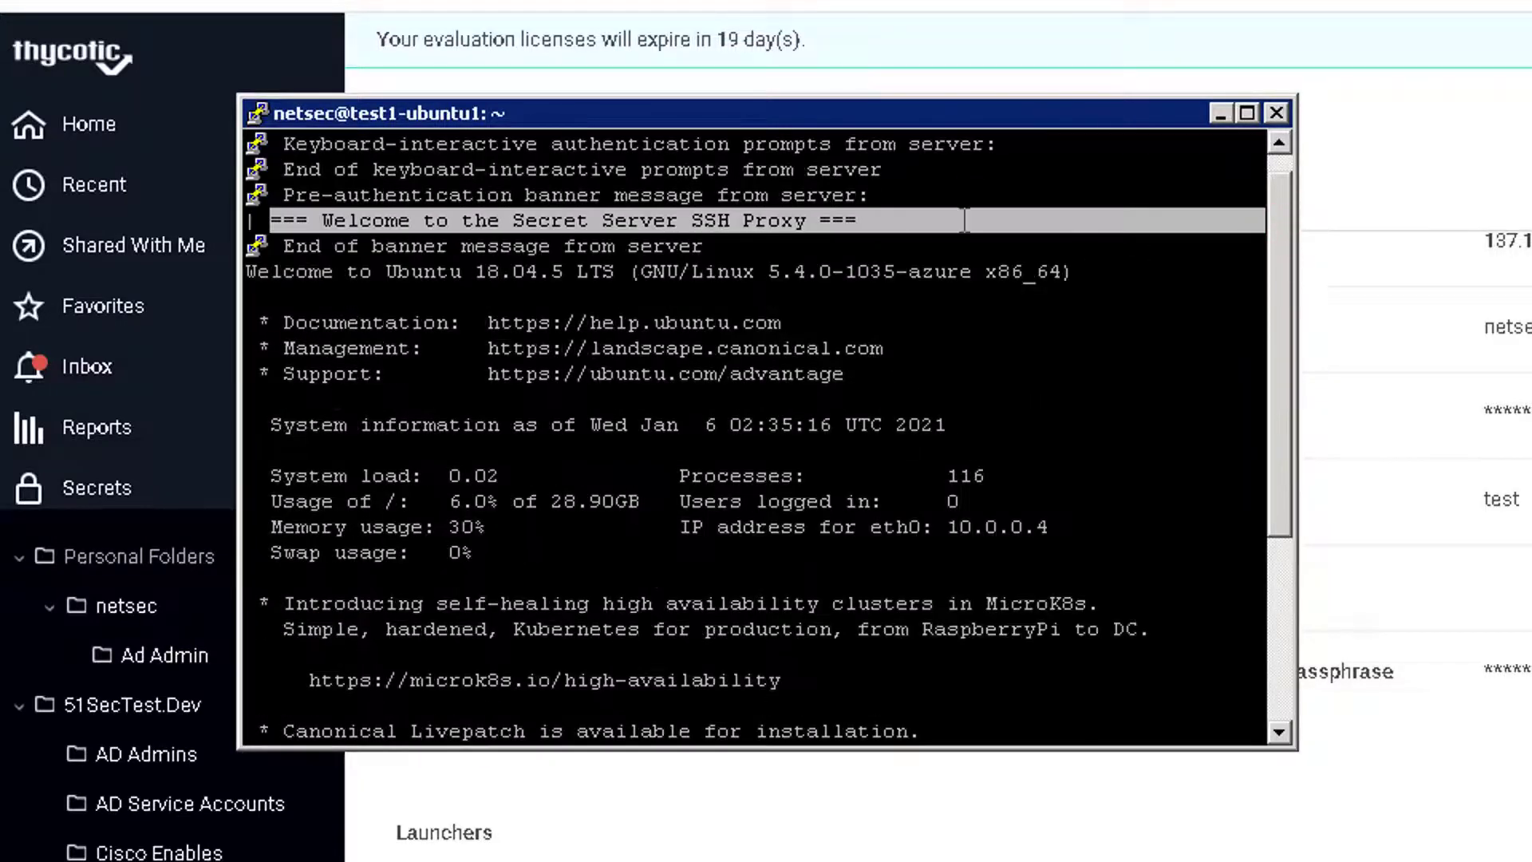
left_click(451, 232)
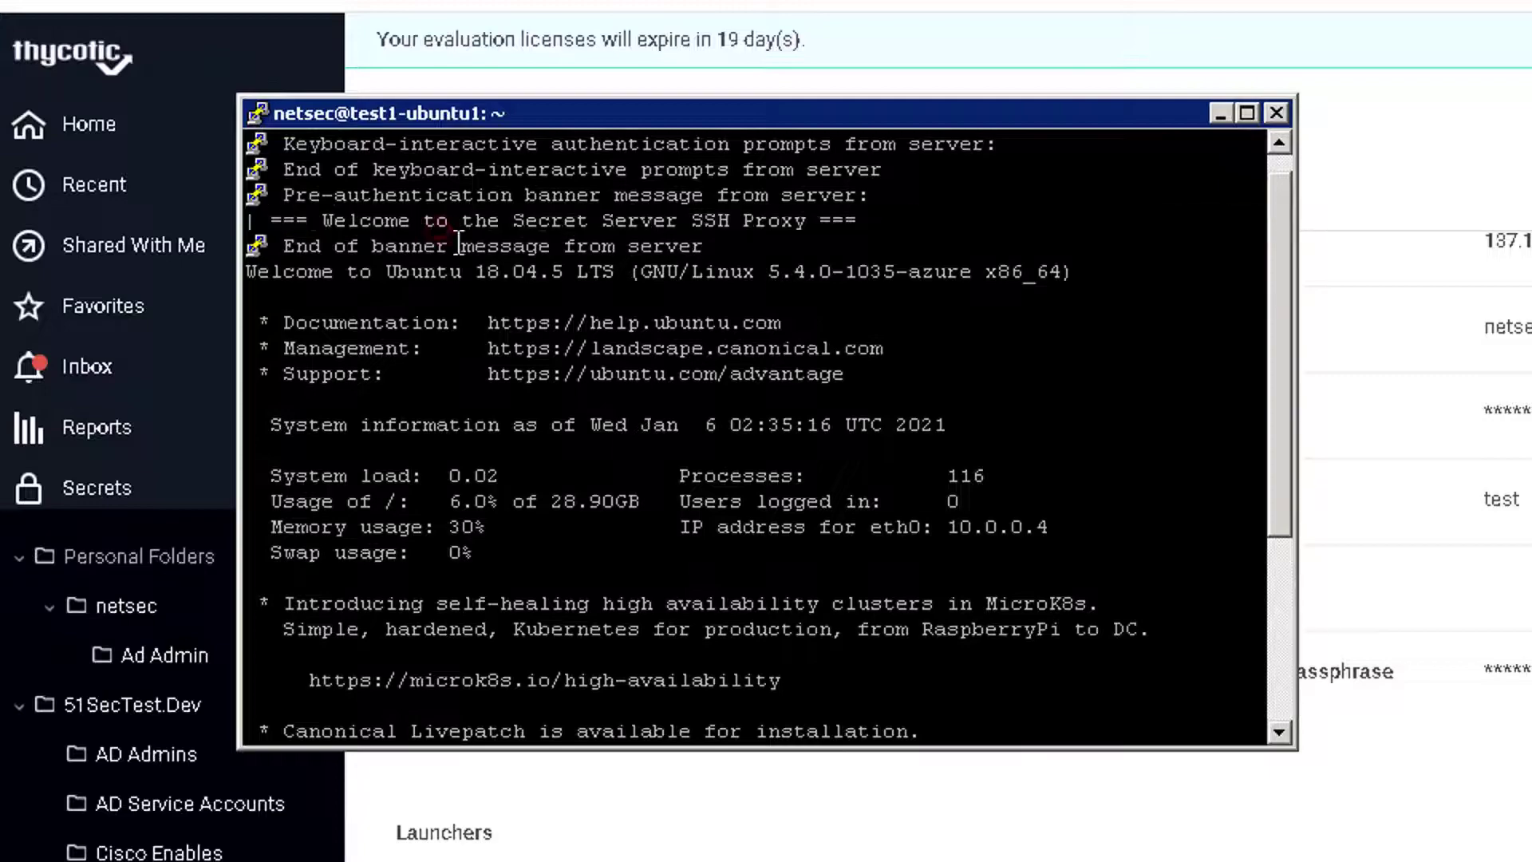
left_click(1279, 582)
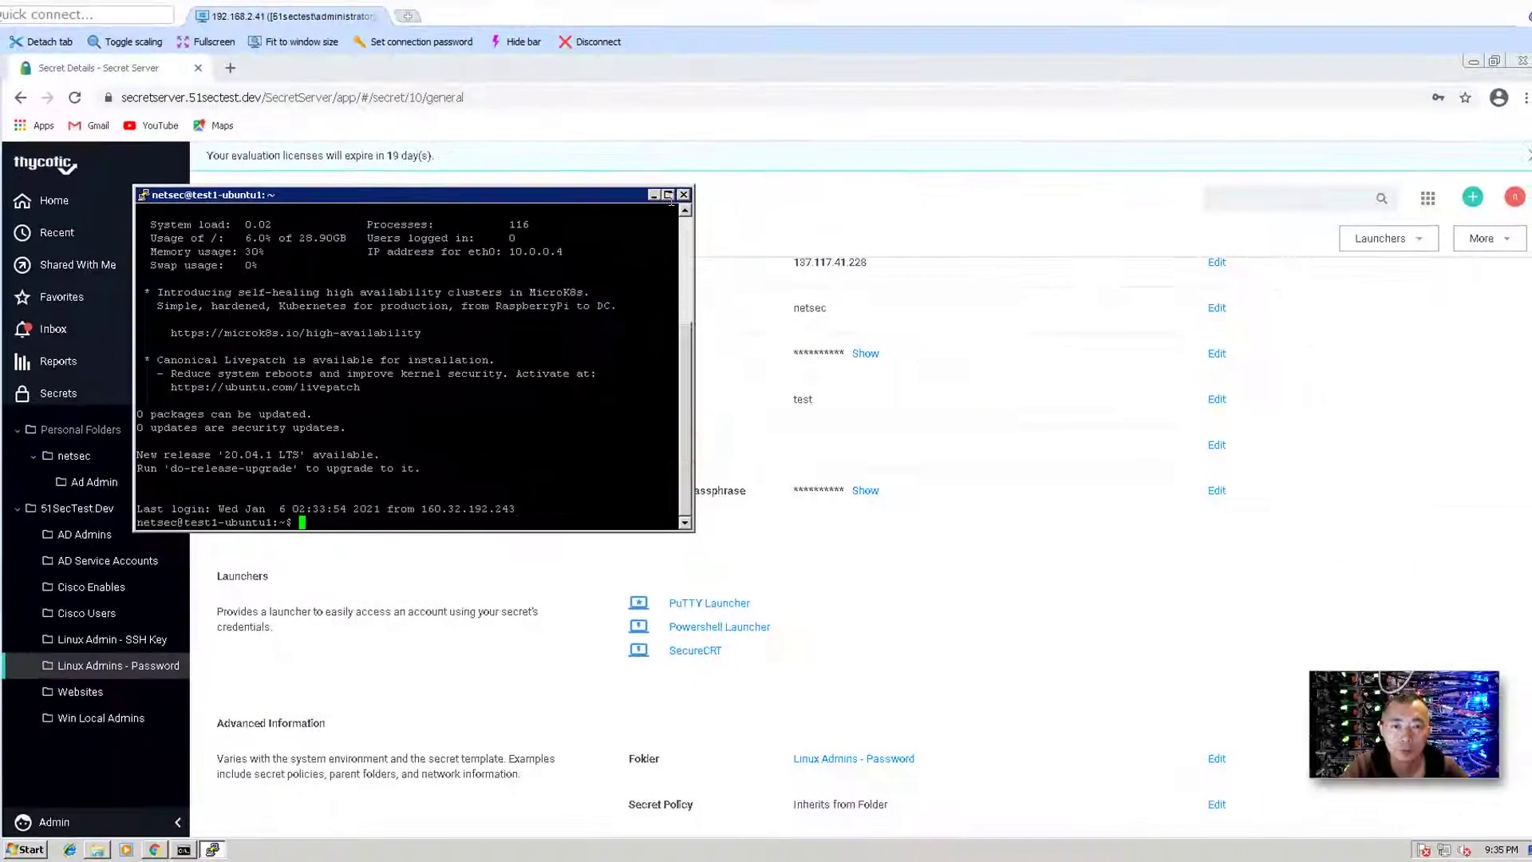
- Maximize PuTTY, switch to Command Prompt, and find the ESTABLISHED port-22 connection in netstat -na output
left_click(1218, 117)
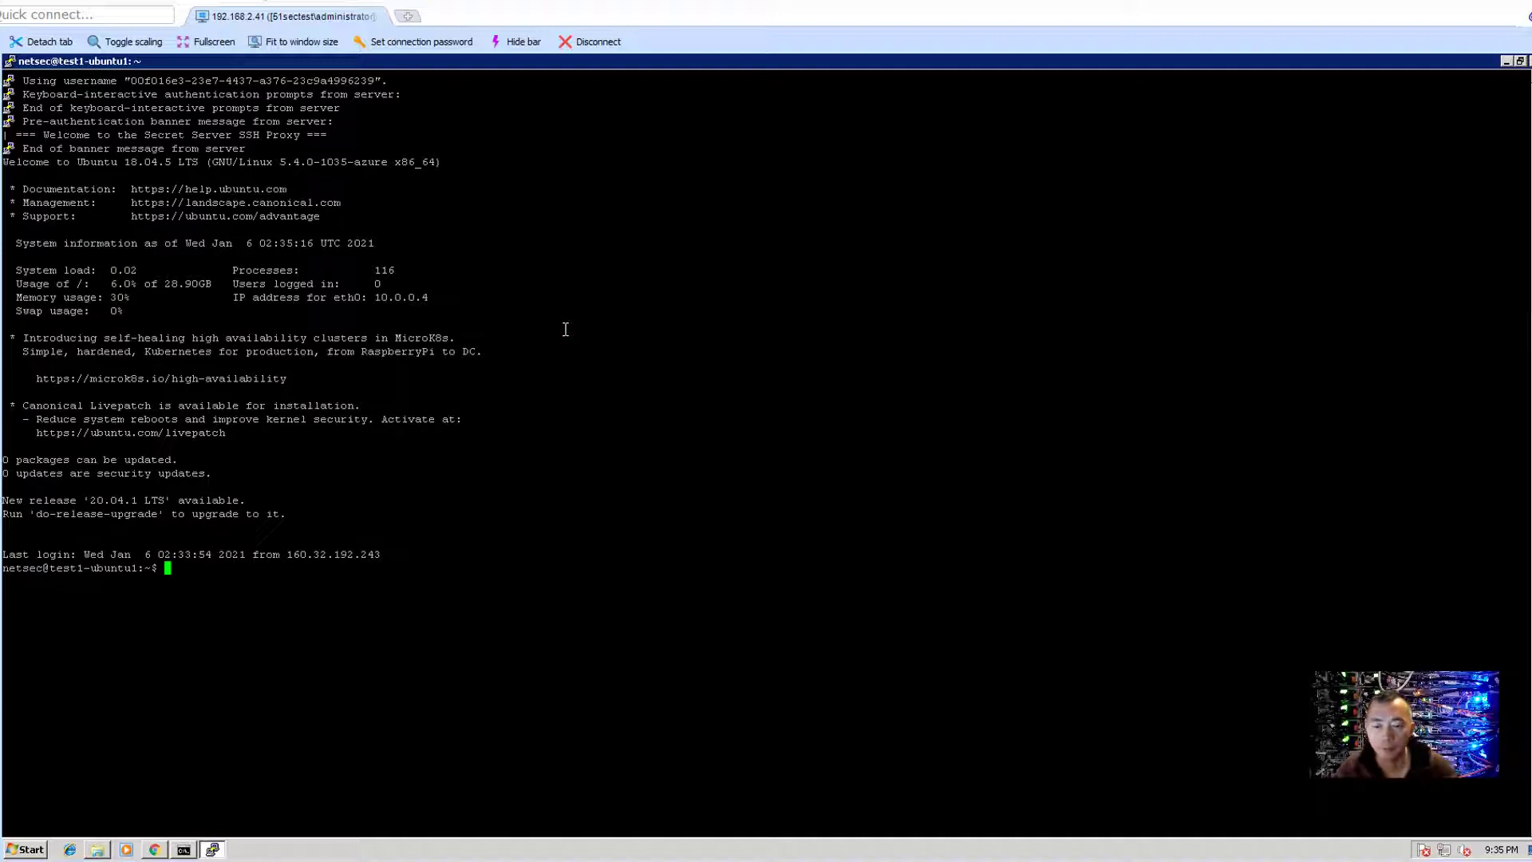
left_click(183, 850)
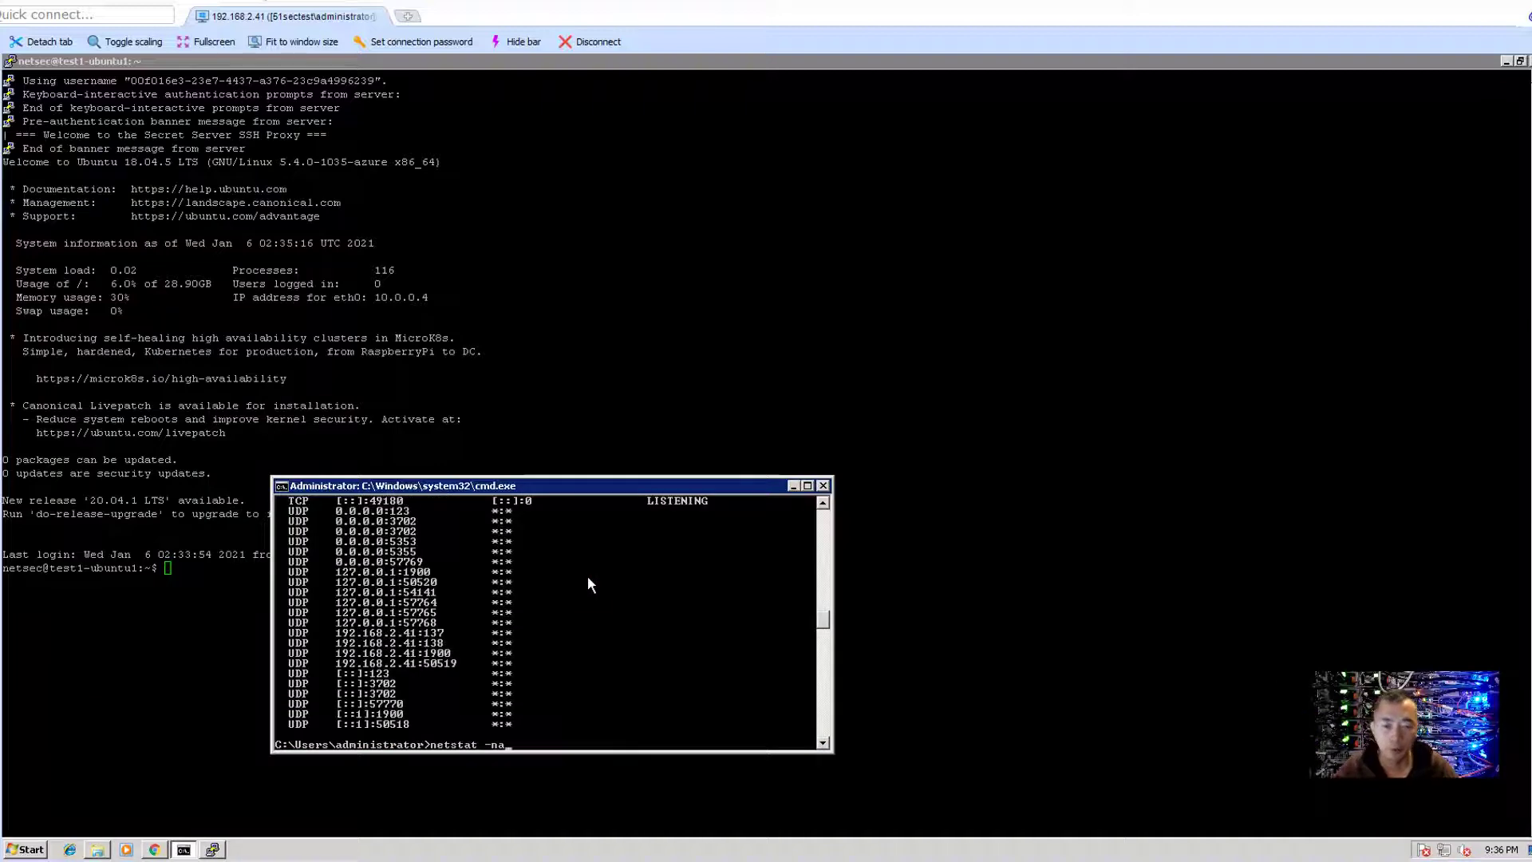
scroll(587, 576, "up", 6)
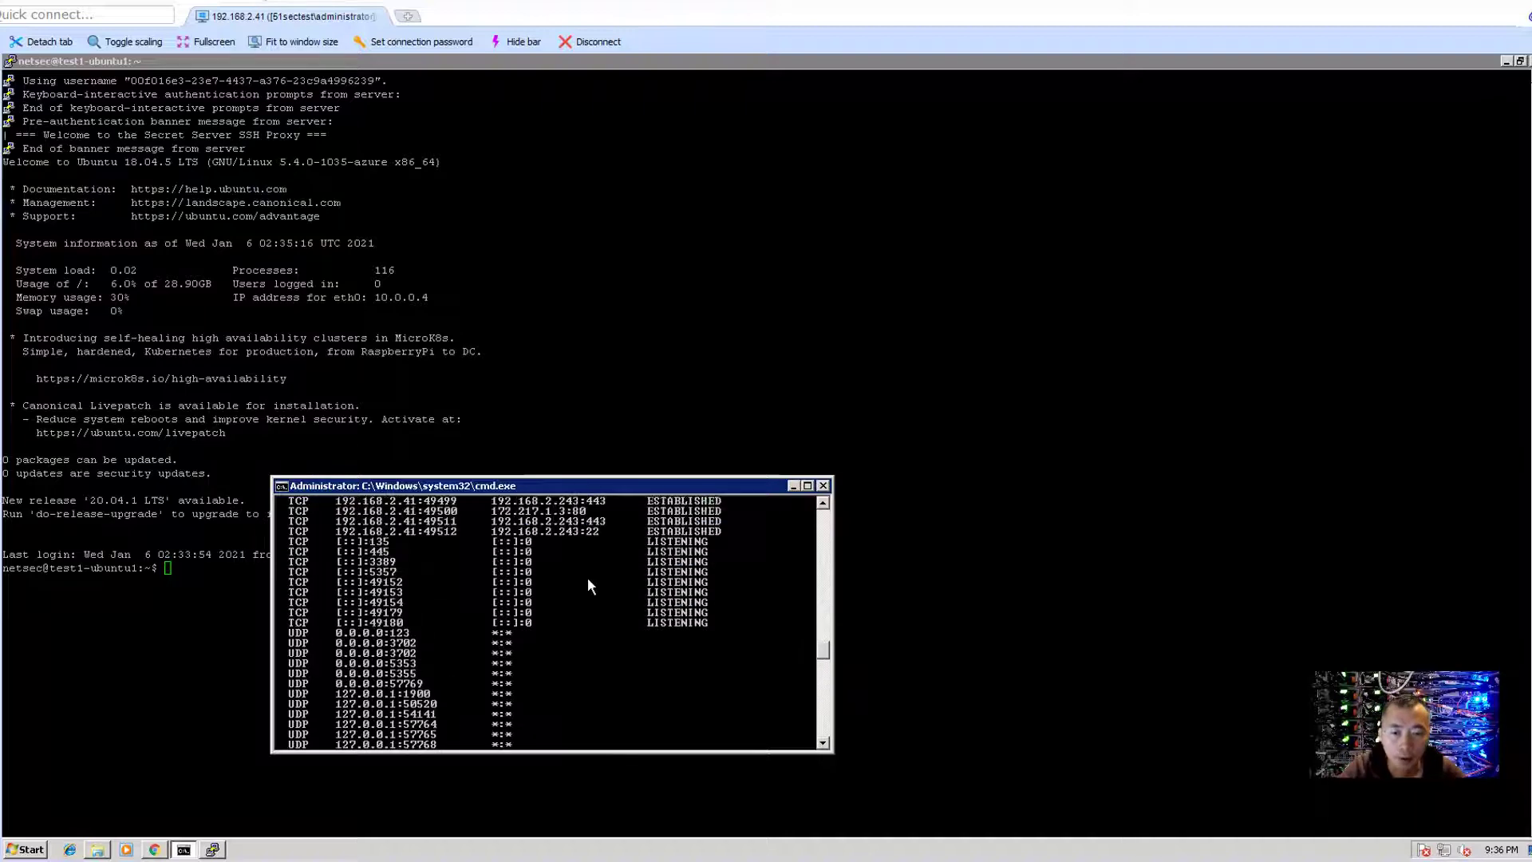